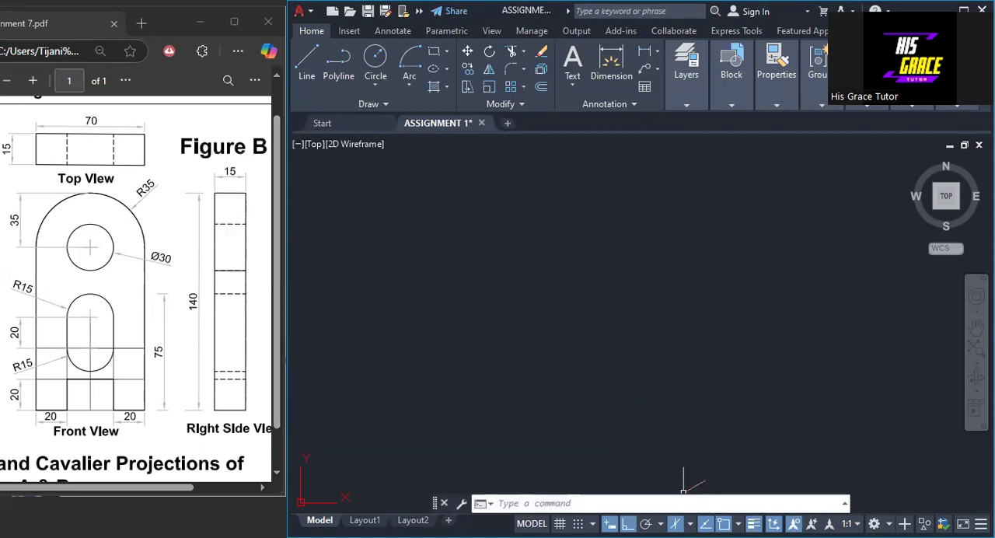
- Draw a closed isometric outline 70 wide along the 30° axis and 140 high for the part's front face
{"action": "left_click", "coordinate": [613, 407]}
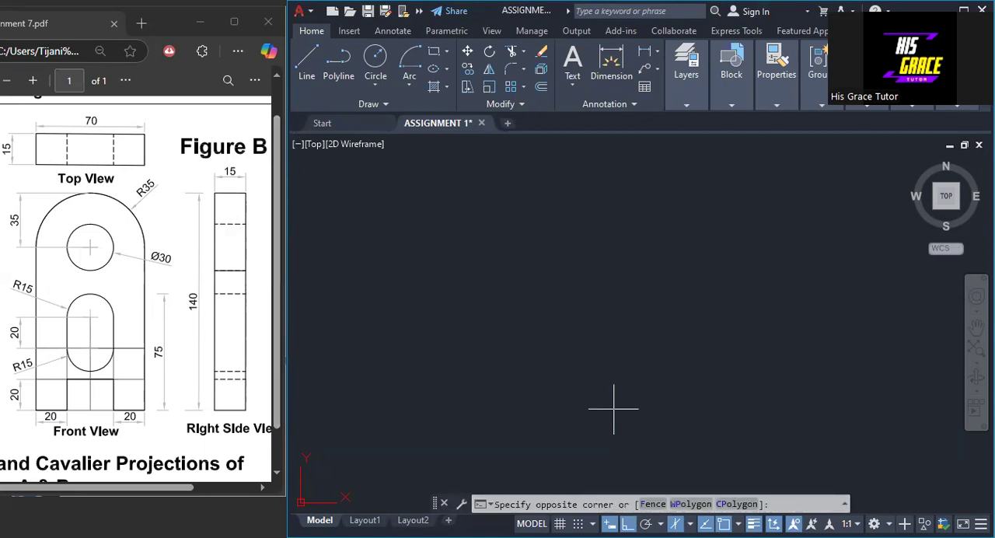
{"action": "key", "text": "Escape"}
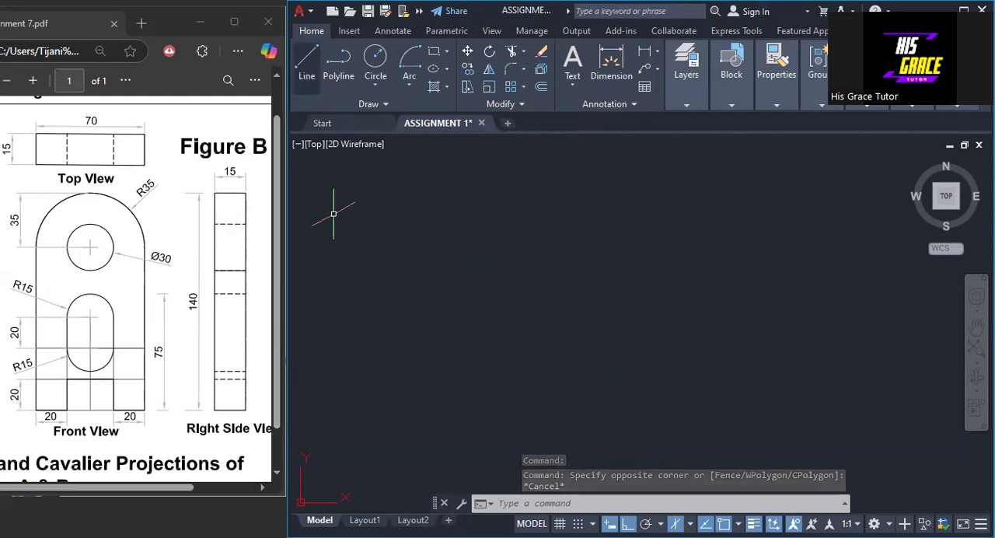
{"action": "type", "text": "l"}
{"action": "key", "text": "Return"}
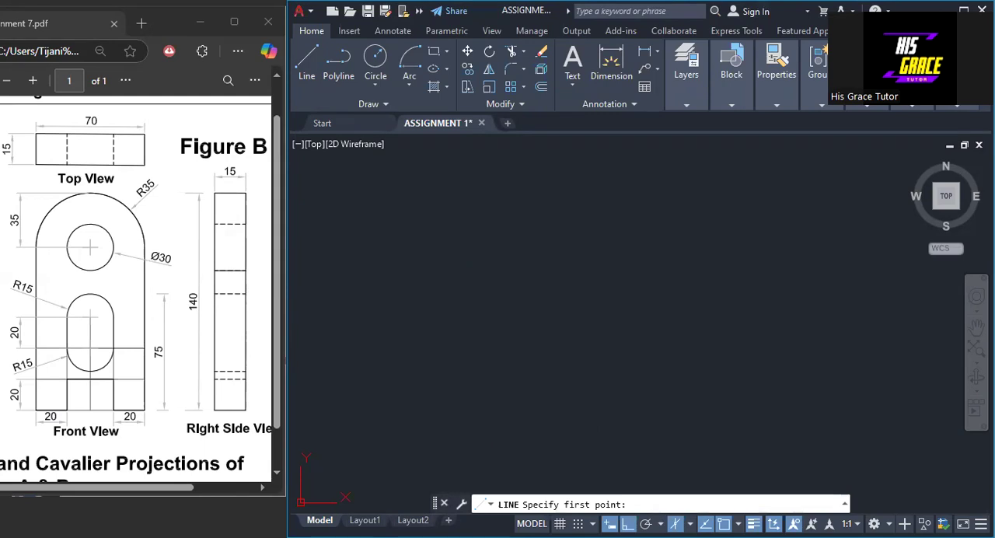
{"action": "left_click", "coordinate": [470, 438]}
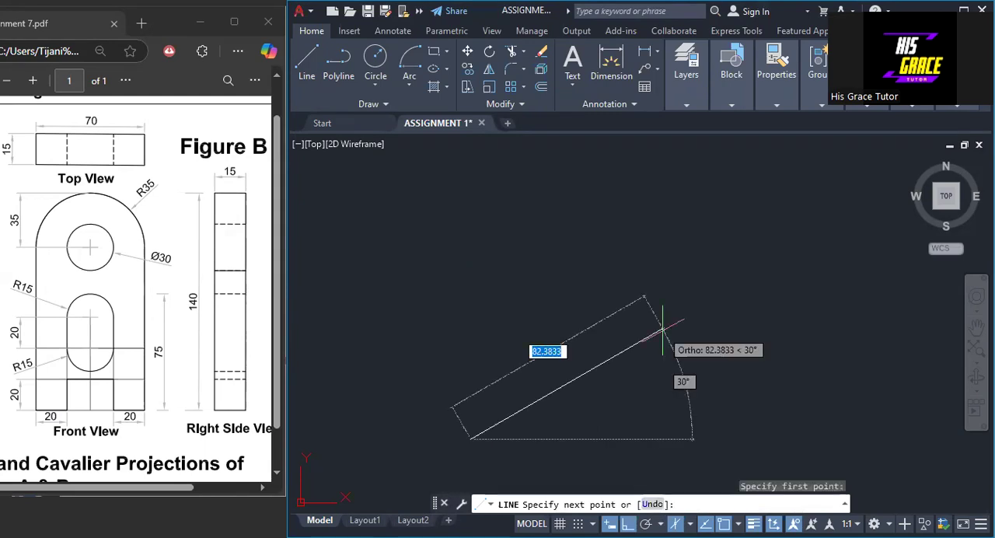
{"action": "type", "text": "70"}
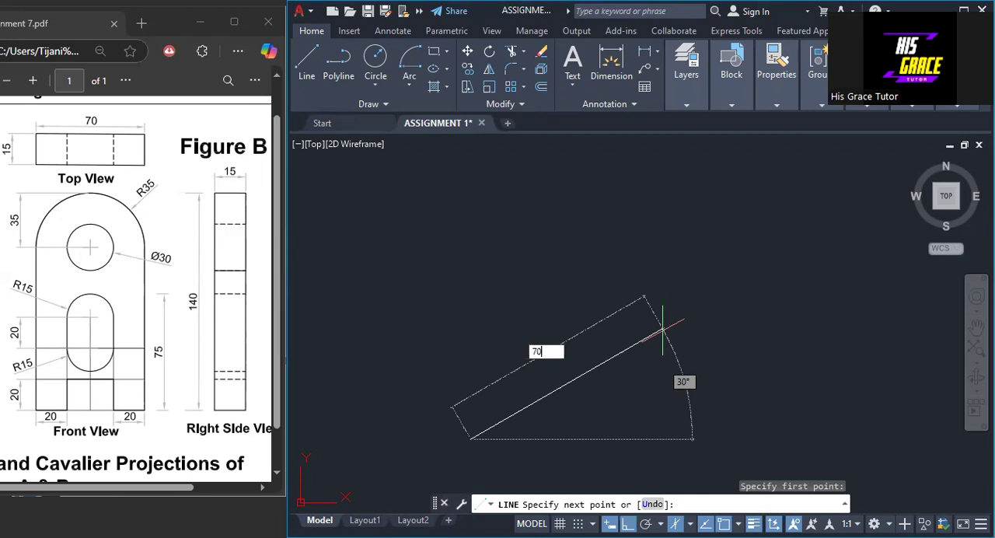
{"action": "key", "text": "Return"}
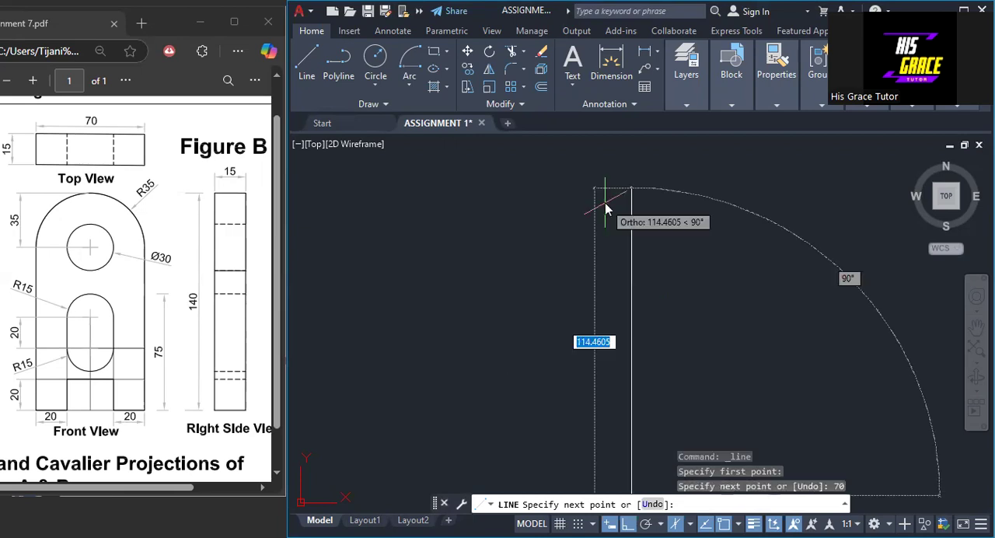
{"action": "type", "text": "140"}
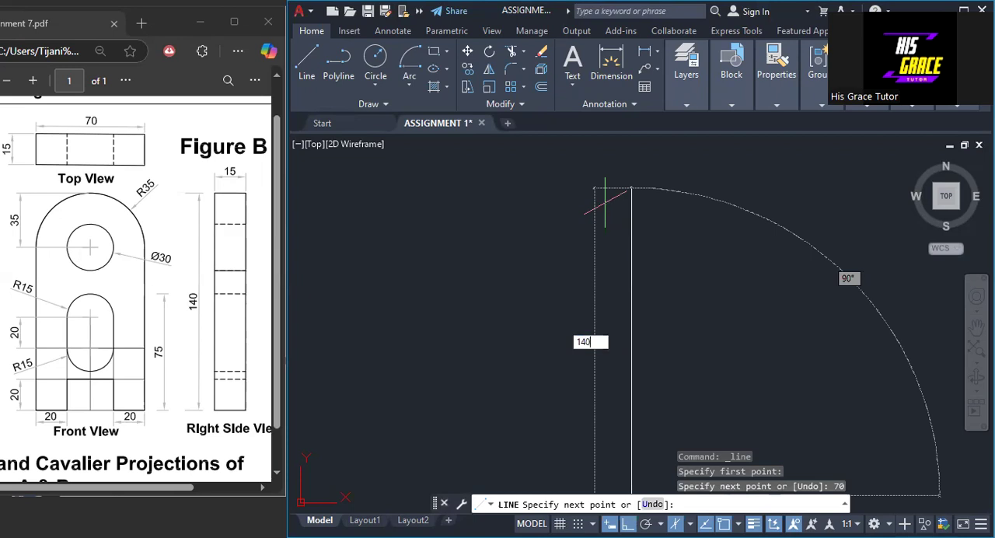
{"action": "key", "text": "Return"}
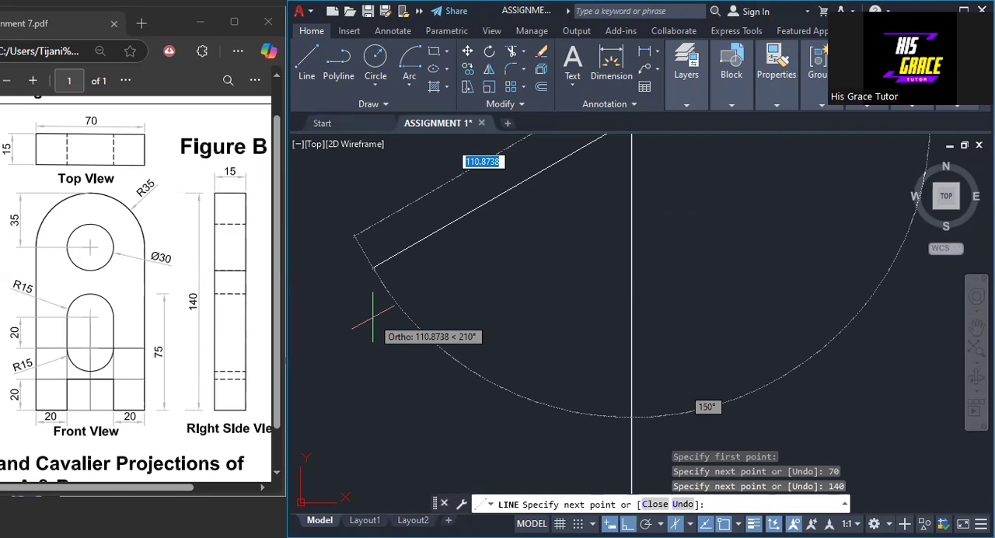
{"action": "type", "text": "70"}
{"action": "key", "text": "Return"}
{"action": "scroll", "coordinate": [433, 432], "scroll_direction": "down", "scroll_amount": 3}
{"action": "left_click", "coordinate": [433, 431]}
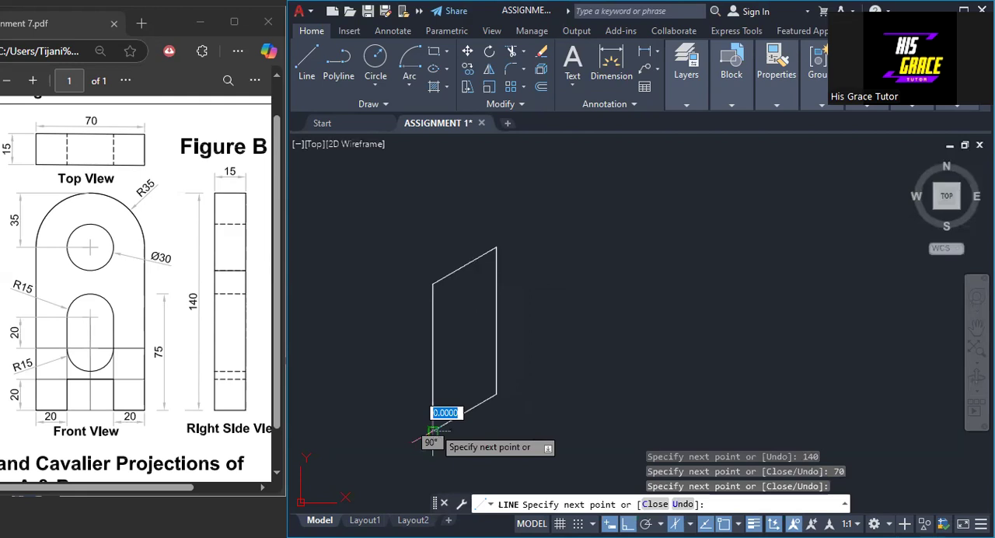
{"action": "key", "text": "Return"}
- Draw a line across the face from the midpoint of the left edge to the midpoint of the right edge
{"action": "middle_click_drag", "start_coordinate": [547, 405], "coordinate": [541, 363]}
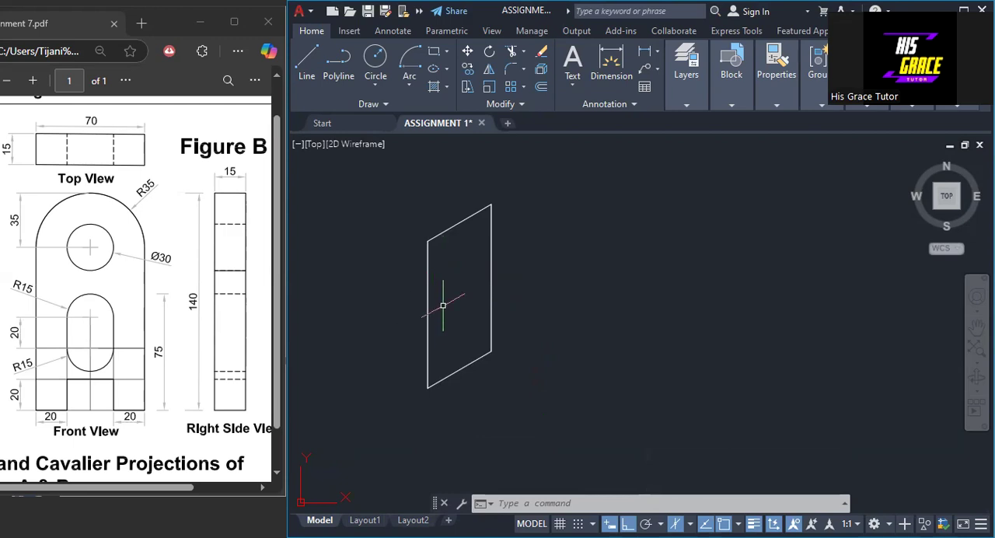
{"action": "scroll", "coordinate": [442, 305], "scroll_direction": "up", "scroll_amount": 2}
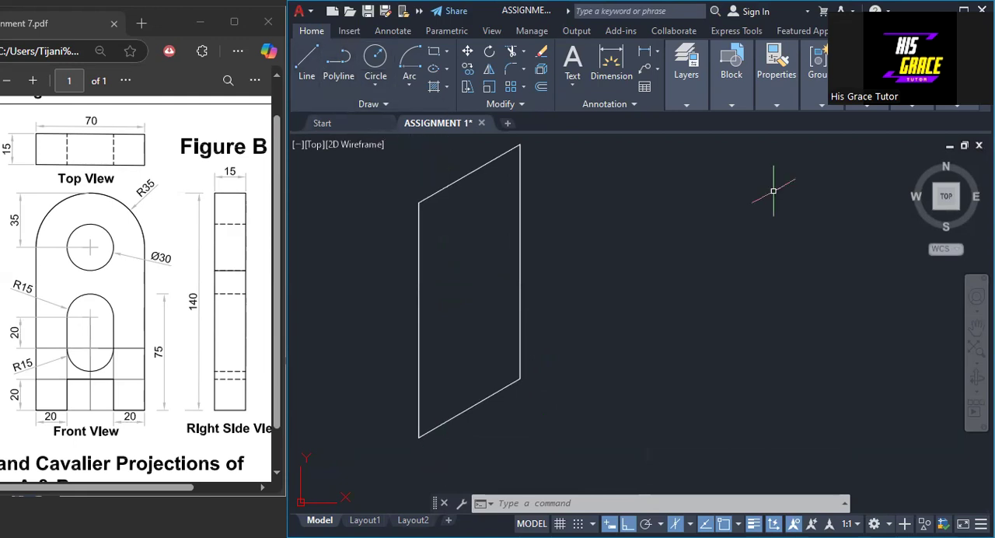
{"action": "right_click", "coordinate": [694, 234]}
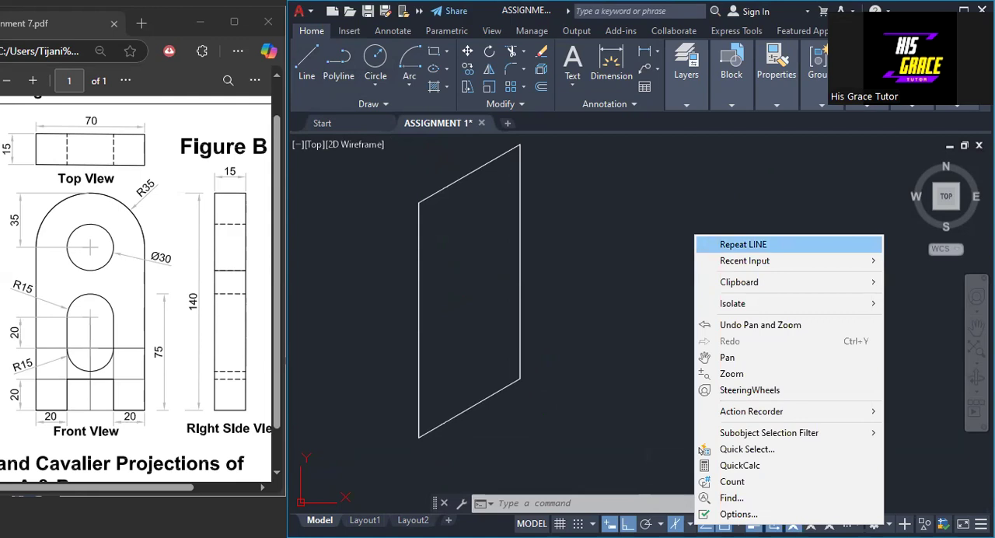
{"action": "left_click", "coordinate": [743, 244]}
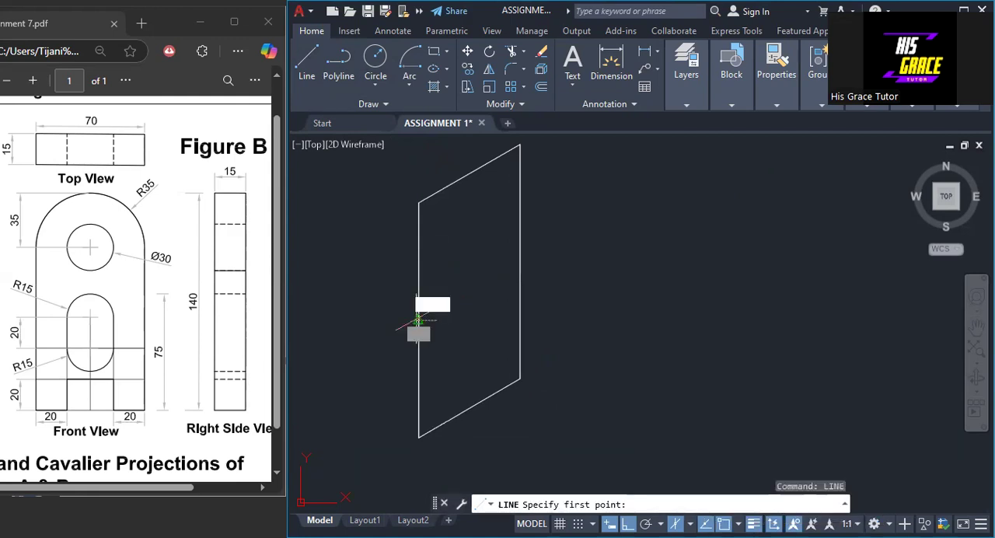
{"action": "left_click", "coordinate": [418, 318]}
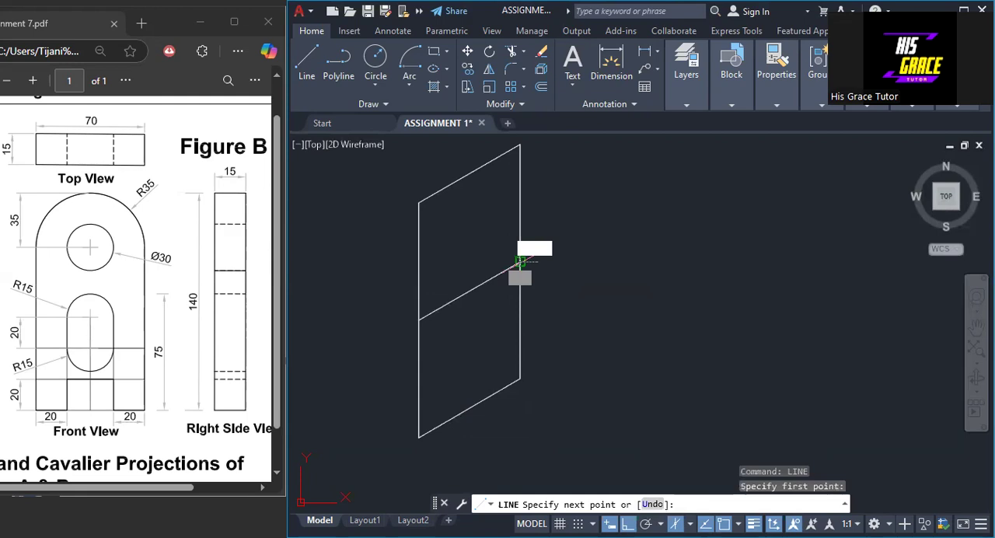
{"action": "left_click", "coordinate": [529, 276]}
{"action": "key", "text": "Return"}
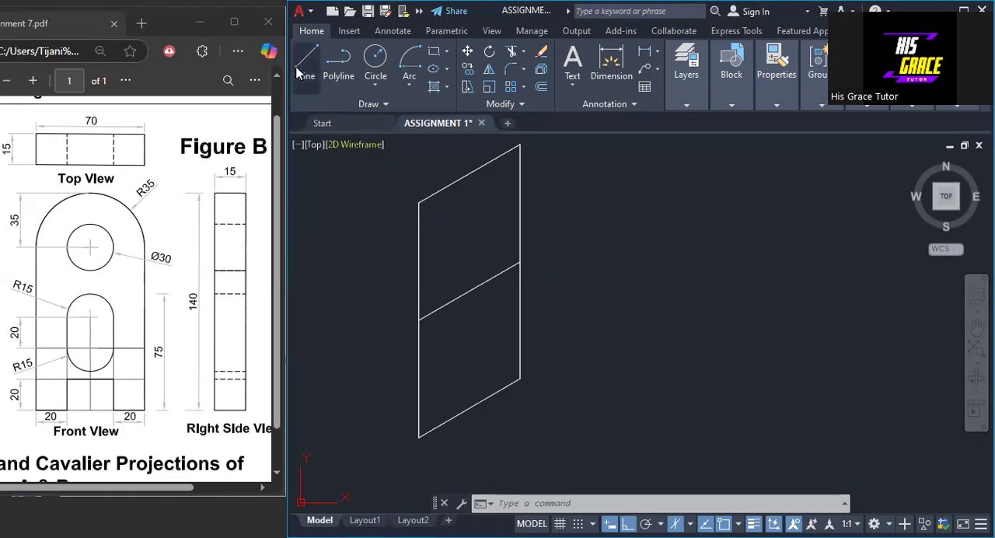
- Draw a line 35 down the left edge from the upper-left corner, continuing 70 across to the right edge at 30°
{"action": "scroll", "coordinate": [405, 186], "scroll_direction": "up", "scroll_amount": 2}
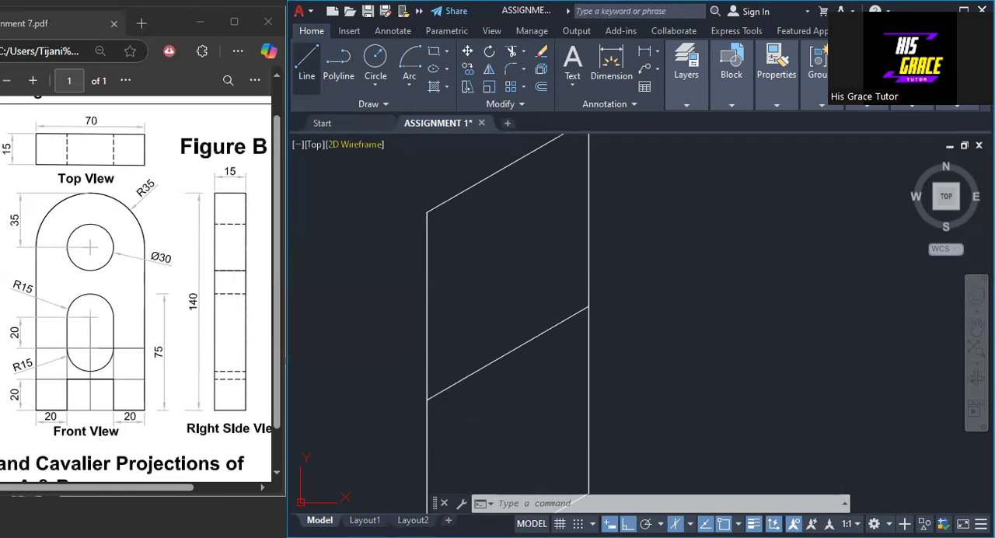
{"action": "left_click", "coordinate": [307, 61]}
{"action": "left_click", "coordinate": [427, 212]}
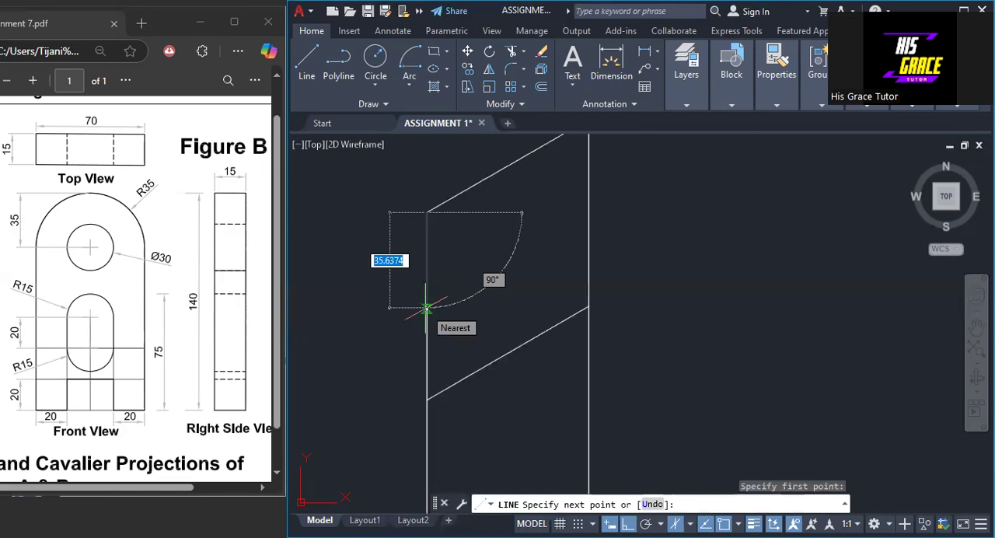
{"action": "type", "text": "35"}
{"action": "key", "text": "Return"}
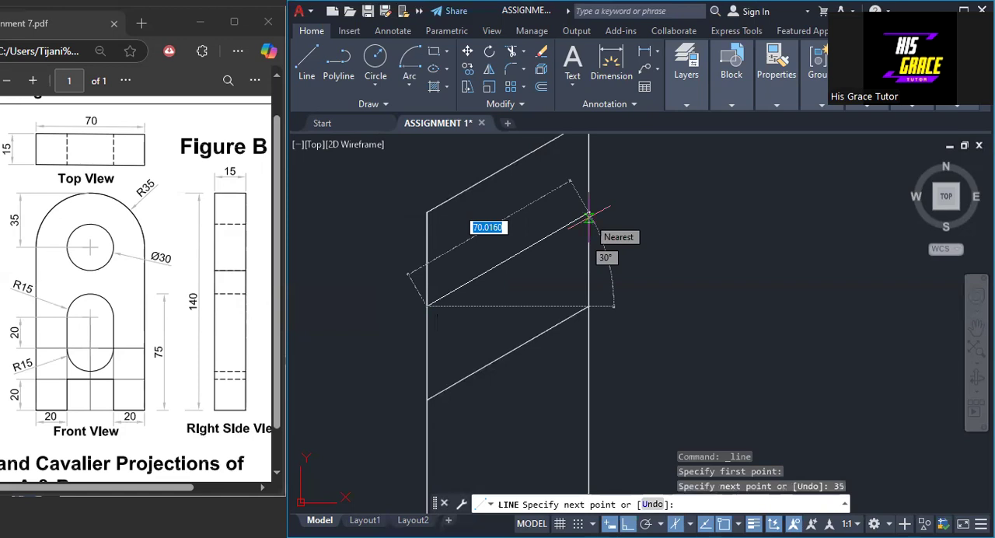
{"action": "type", "text": "70"}
{"action": "key", "text": "Return"}
- Draw a vertical centre line through the upper isometric square and a diagonal from its lower-left to its upper-right corner
{"action": "middle_click_drag", "start_coordinate": [634, 250], "coordinate": [626, 283]}
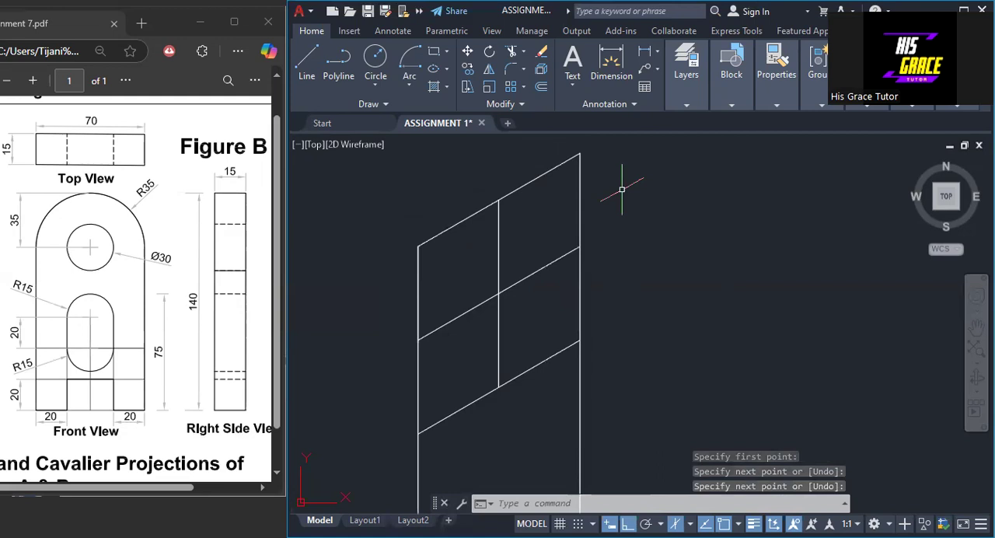
{"action": "key", "text": "Return"}
{"action": "key", "text": "Return"}
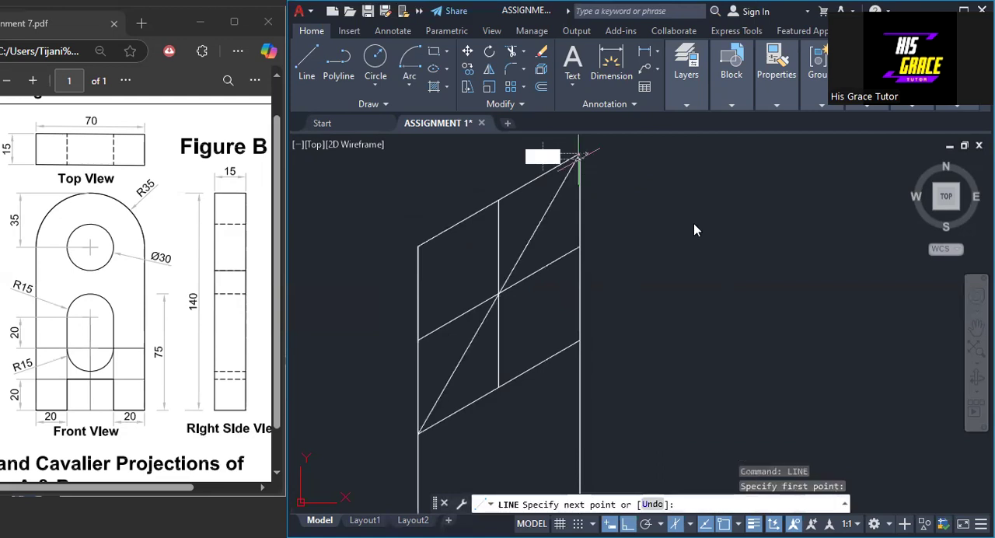
{"action": "left_click", "coordinate": [579, 156]}
{"action": "key", "text": "Return"}
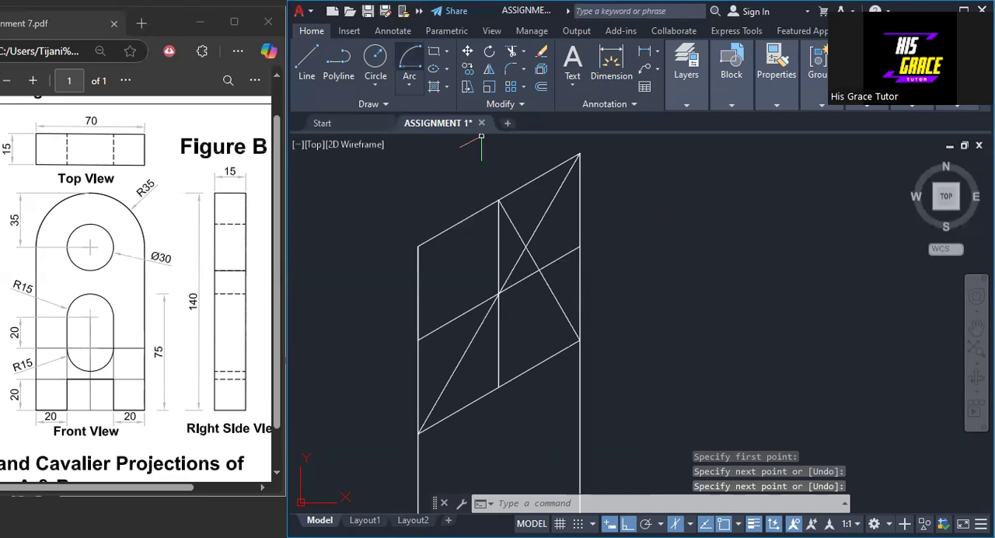
- Draw the rounded top with a small arc centred on the construction lines' intersection and a large arc centred on the square's lower-right corner
{"action": "right_click", "coordinate": [498, 202]}
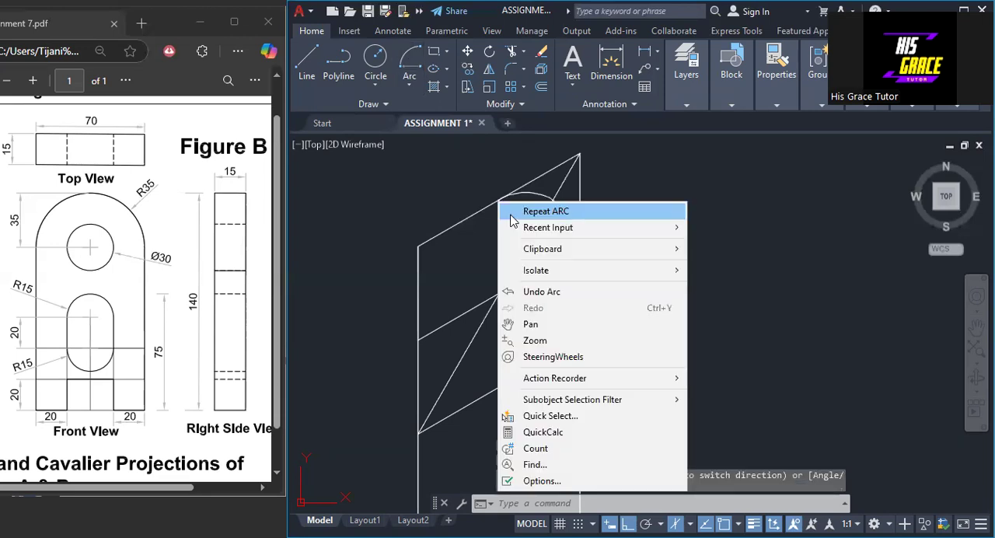
{"action": "left_click", "coordinate": [409, 77]}
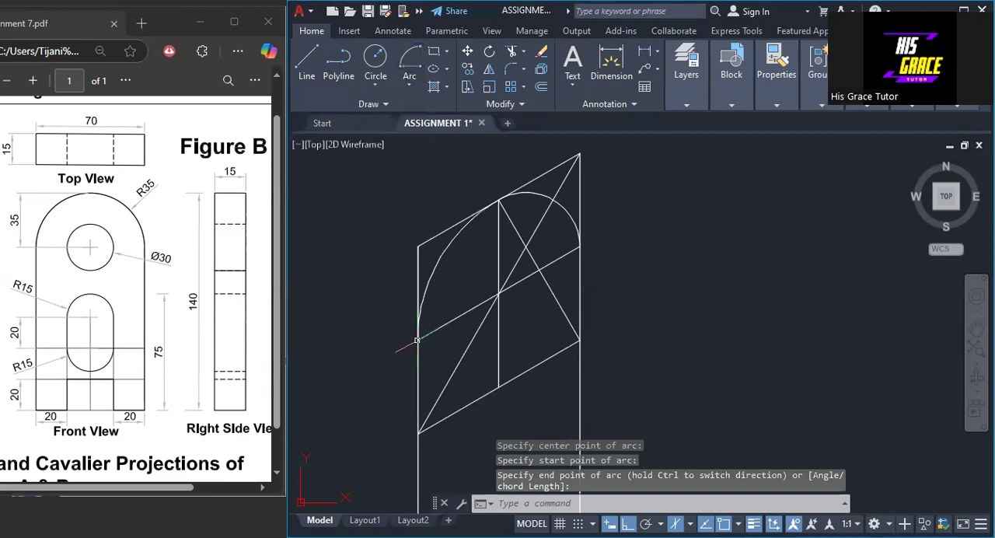
- Erase the construction line running from the top edge's midpoint to the lower-right corner of the upper square
{"action": "mouse_move", "coordinate": [672, 335]}
{"action": "middle_mouse_down"}
{"action": "mouse_move", "coordinate": [686, 338]}
{"action": "mouse_move", "coordinate": [673, 284]}
{"action": "middle_mouse_up"}
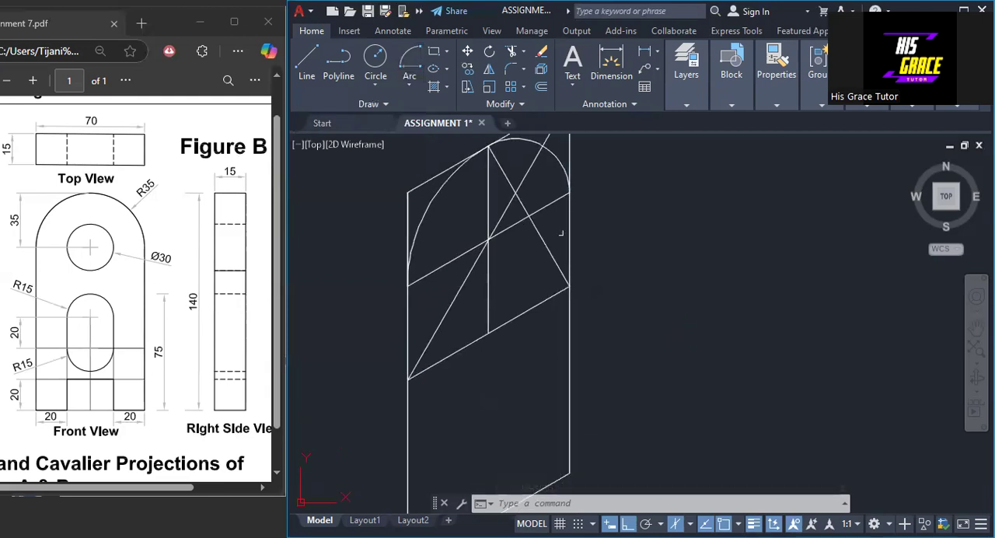
{"action": "left_click", "coordinate": [540, 233]}
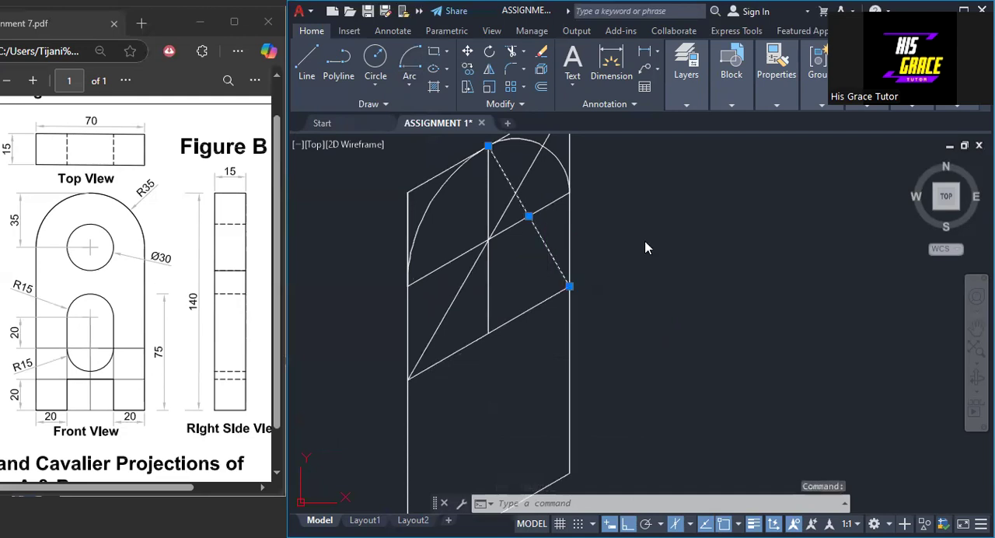
{"action": "right_click", "coordinate": [645, 247]}
{"action": "left_click", "coordinate": [666, 252]}
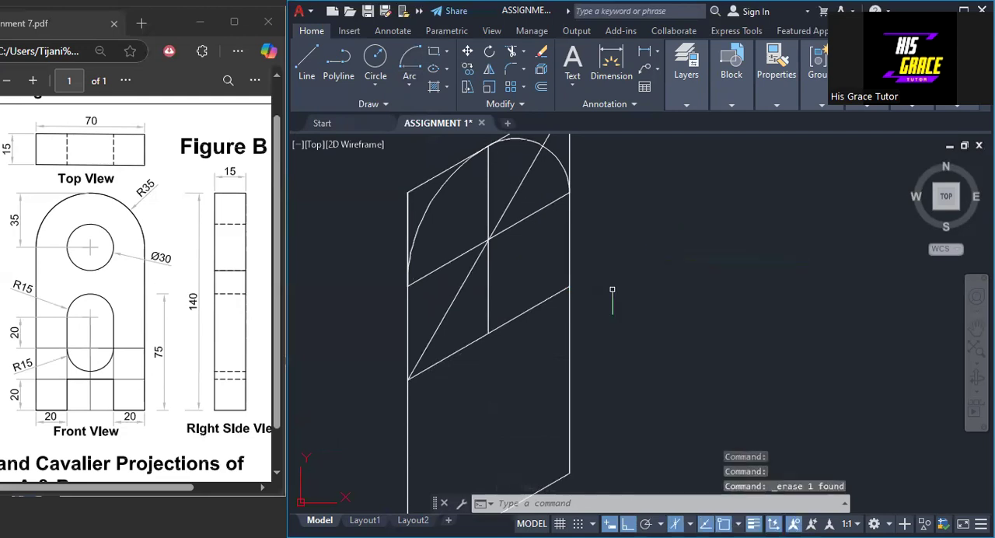
- Draw a 30 by 30 isometric square centred on the centre lines' intersection, starting 15 above it, to frame the circular hole
{"action": "left_click", "coordinate": [312, 75]}
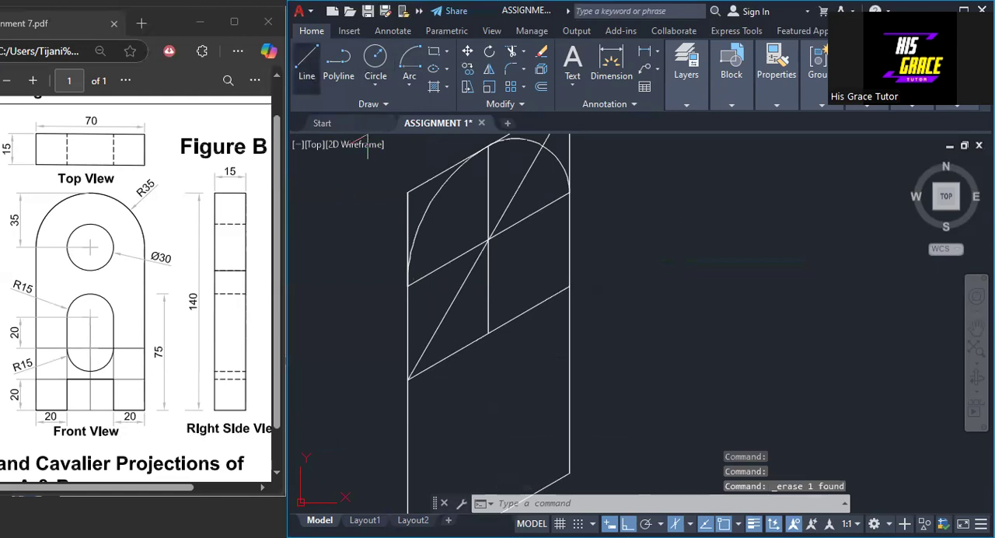
{"action": "left_click", "coordinate": [487, 241]}
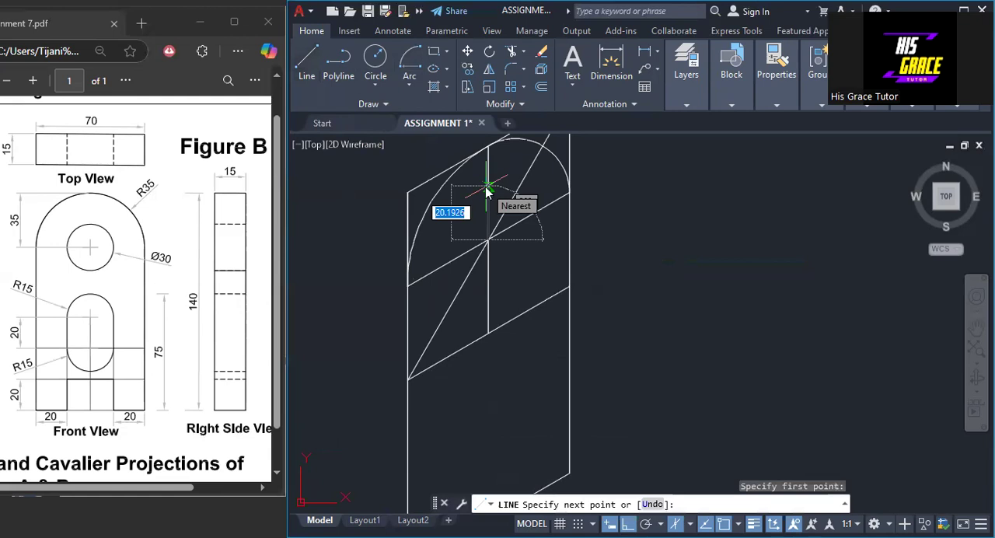
{"action": "type", "text": "15"}
{"action": "key", "text": "Return"}
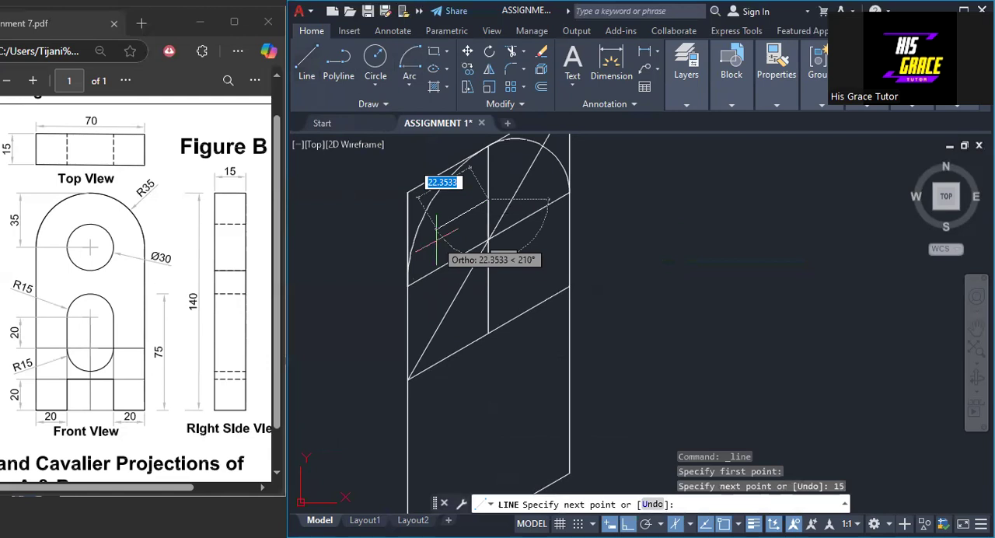
{"action": "type", "text": "15"}
{"action": "key", "text": "Return"}
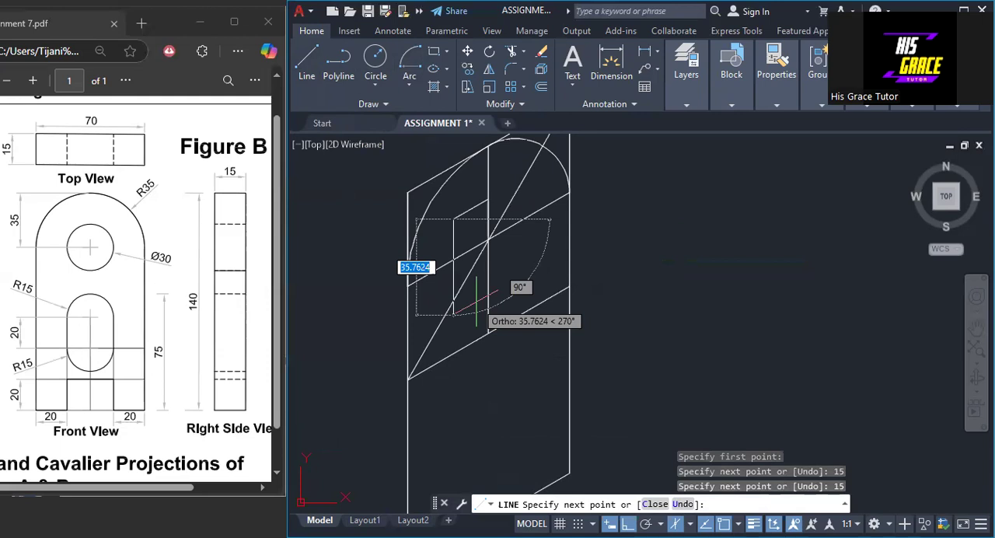
{"action": "type", "text": "30"}
{"action": "key", "text": "Return"}
{"action": "type", "text": "30"}
{"action": "key", "text": "Return"}
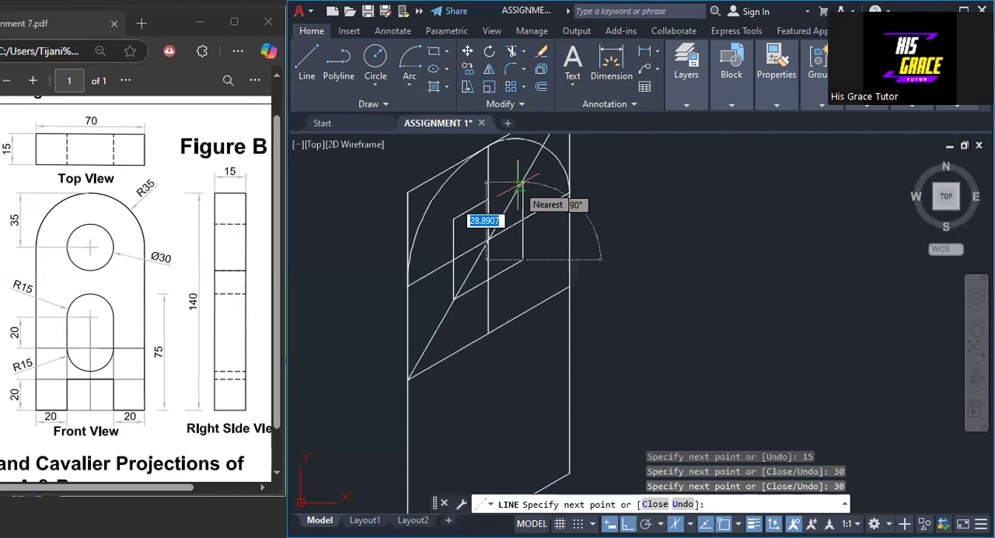
{"action": "left_click", "coordinate": [488, 200]}
{"action": "right_click", "coordinate": [488, 201]}
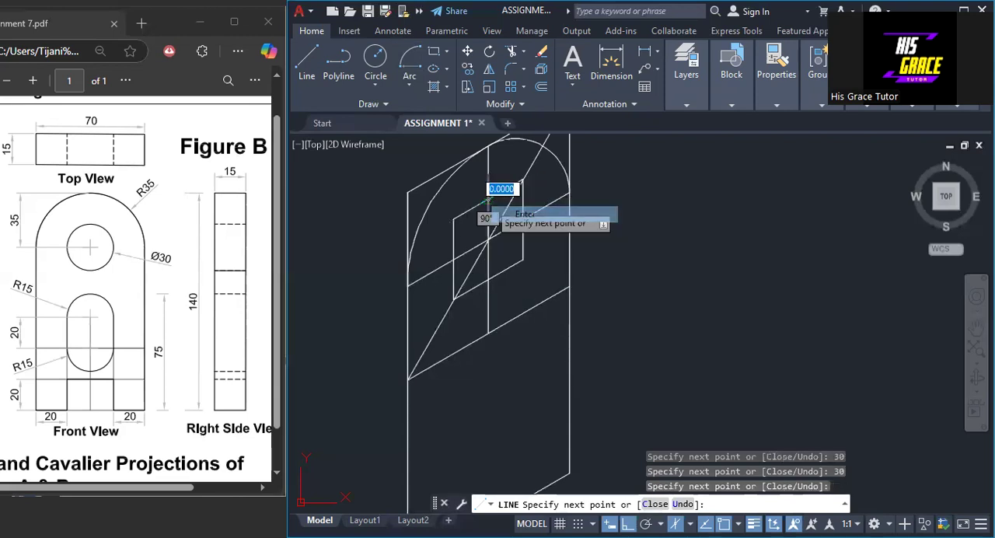
{"action": "left_click", "coordinate": [501, 213]}
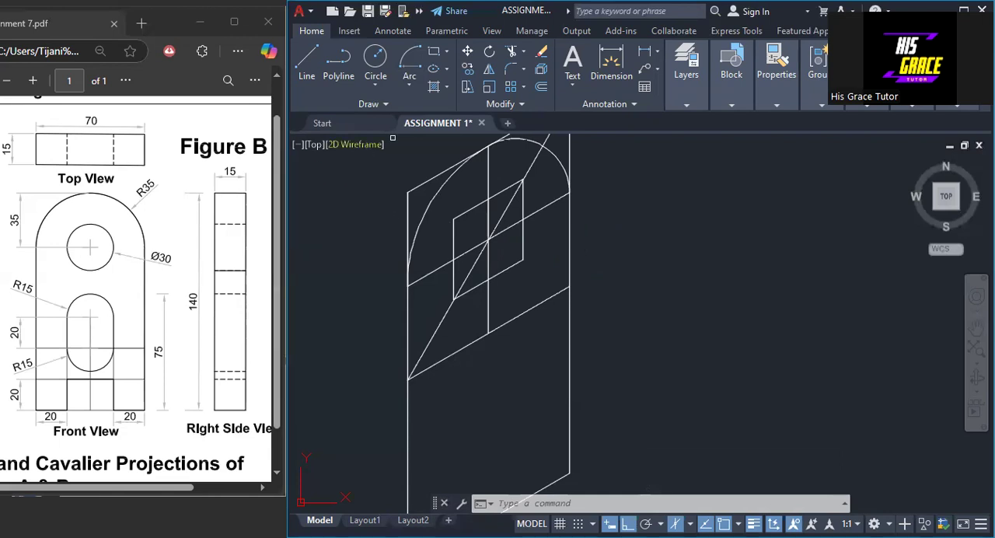
- Draw a construction line from the midpoint of the small square's left edge to its lower-right corner
{"action": "left_click", "coordinate": [308, 64]}
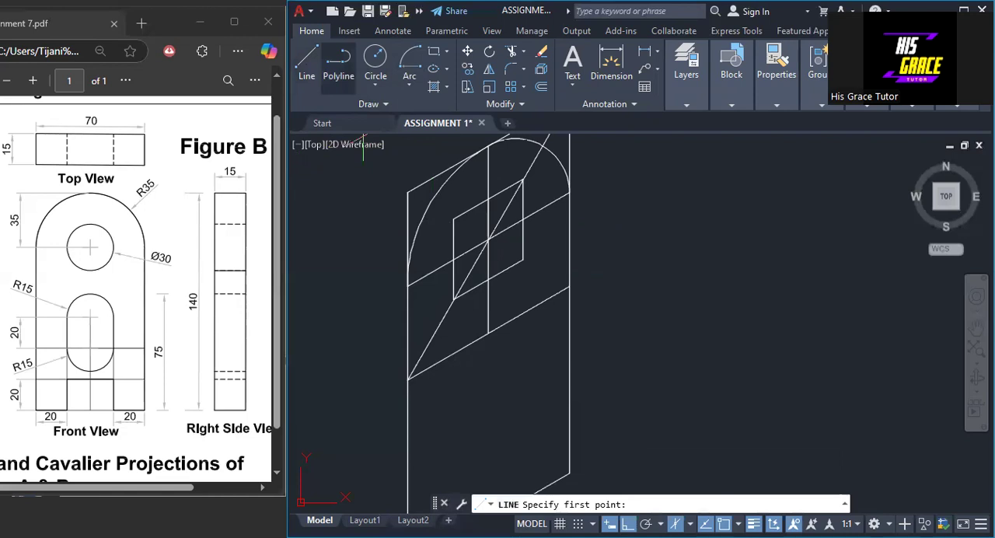
{"action": "left_click", "coordinate": [454, 260]}
{"action": "left_click", "coordinate": [523, 259]}
{"action": "key", "text": "Return"}
{"action": "scroll", "coordinate": [507, 287], "scroll_direction": "up", "scroll_amount": 4}
{"action": "middle_click_drag", "start_coordinate": [488, 269], "coordinate": [499, 342]}
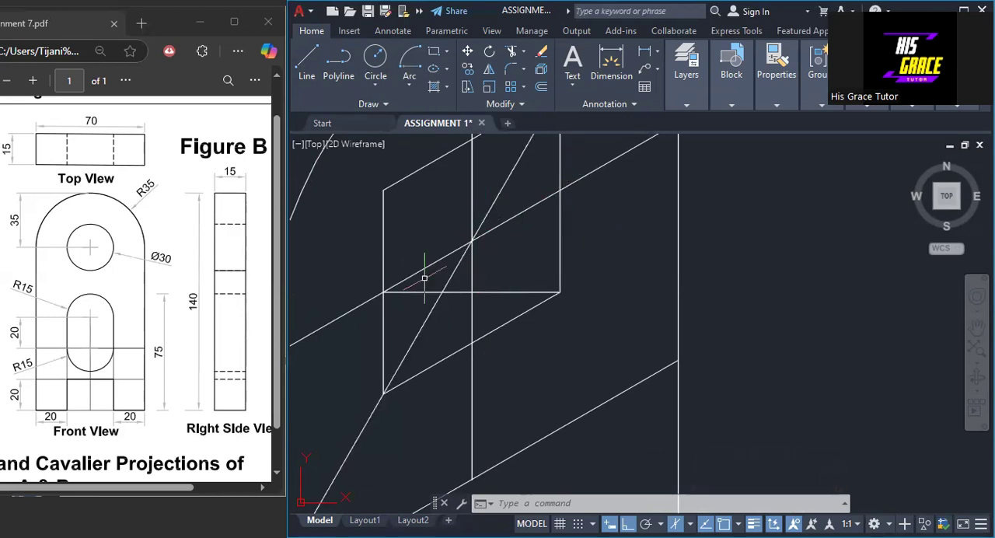
- Draw the hole's small lower arc centred on the construction lines' intersection, from the small square's left edge midpoint to its bottom edge midpoint
{"action": "left_click", "coordinate": [411, 62]}
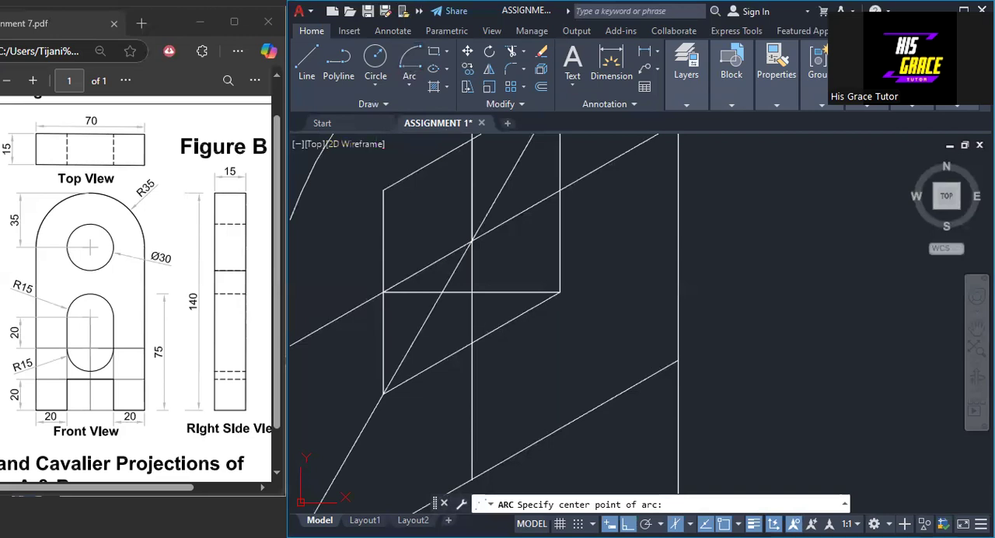
{"action": "left_click", "coordinate": [383, 292]}
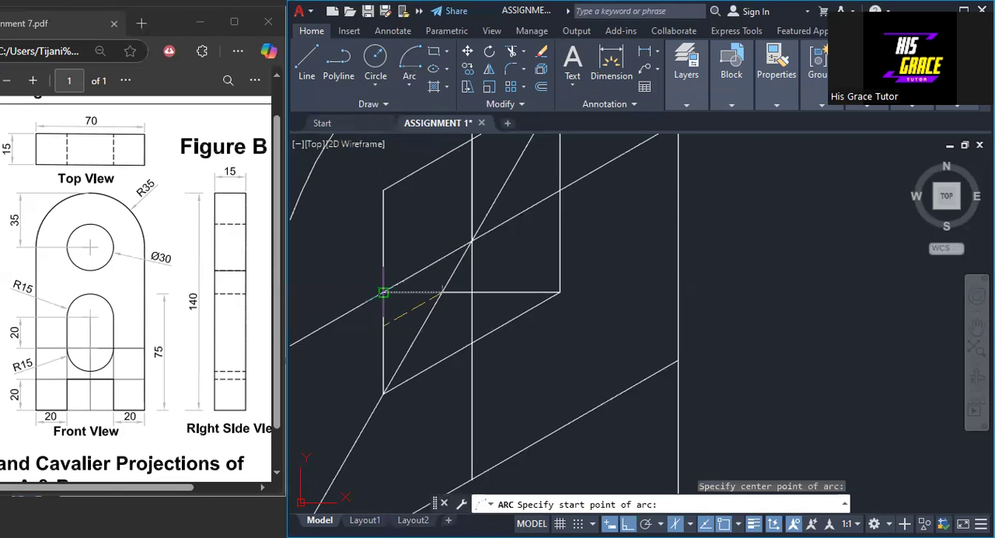
{"action": "left_click", "coordinate": [383, 292]}
{"action": "left_click", "coordinate": [471, 343]}
{"action": "right_click", "coordinate": [471, 343]}
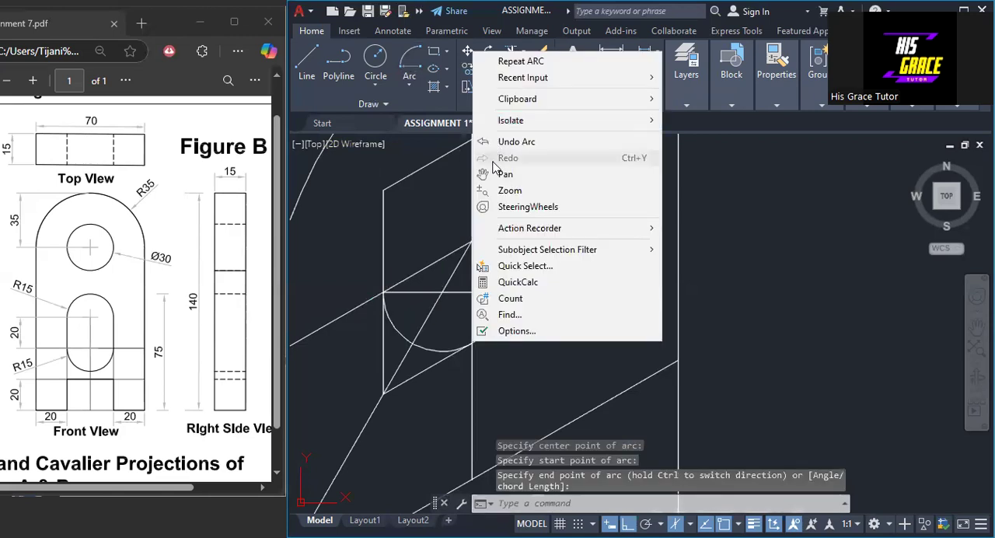
{"action": "key", "text": "Escape"}
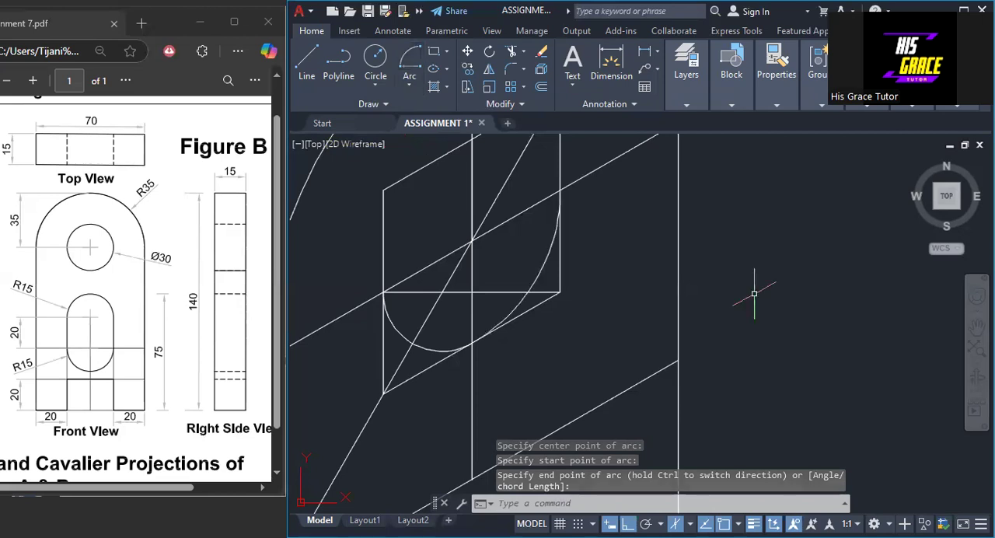
- Extend the vertical centre line from the large upper square's bottom edge down to the midpoint of the front face's bottom edge
{"action": "scroll", "coordinate": [752, 293], "scroll_direction": "down", "scroll_amount": 4}
{"action": "middle_click_drag", "start_coordinate": [796, 344], "coordinate": [620, 227]}
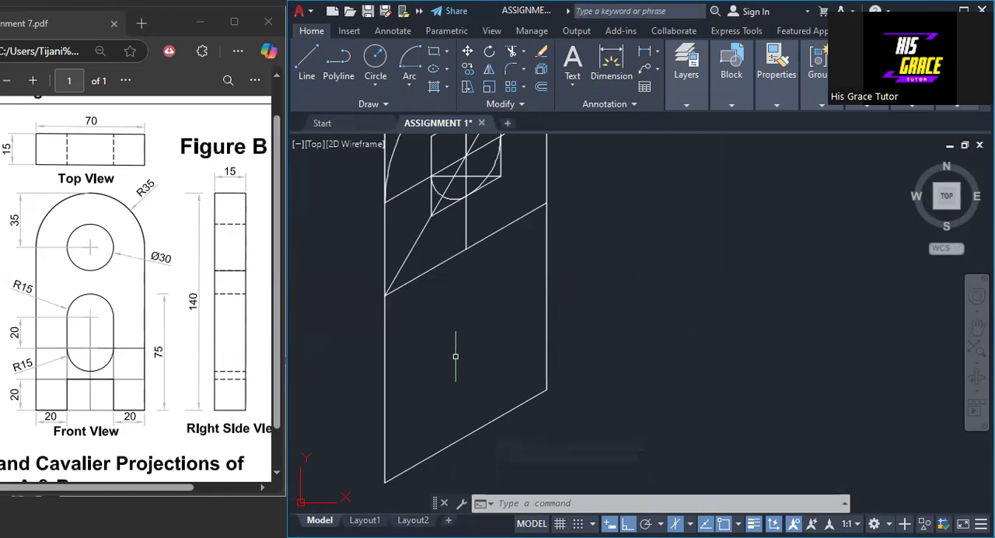
{"action": "left_click", "coordinate": [465, 235]}
{"action": "left_click", "coordinate": [466, 250]}
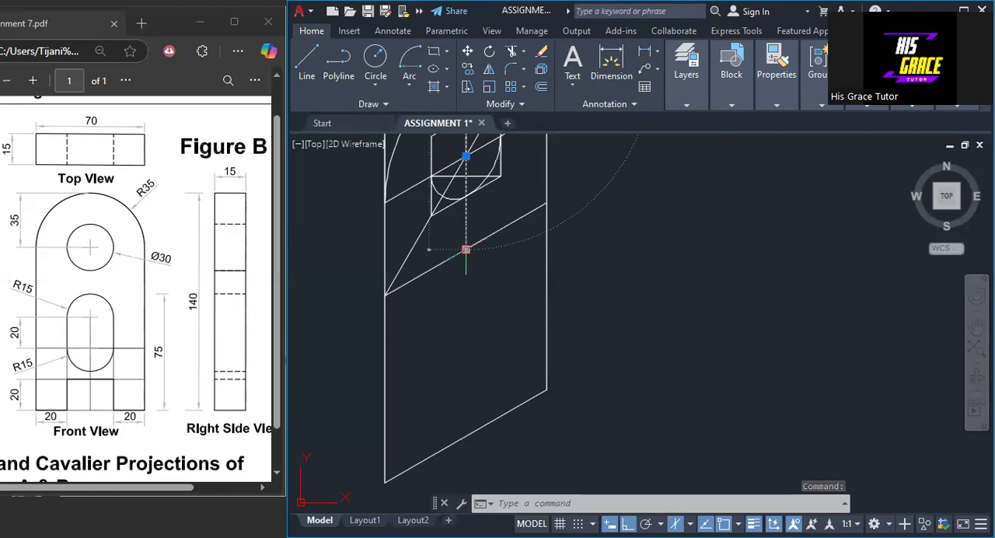
{"action": "left_click", "coordinate": [509, 291]}
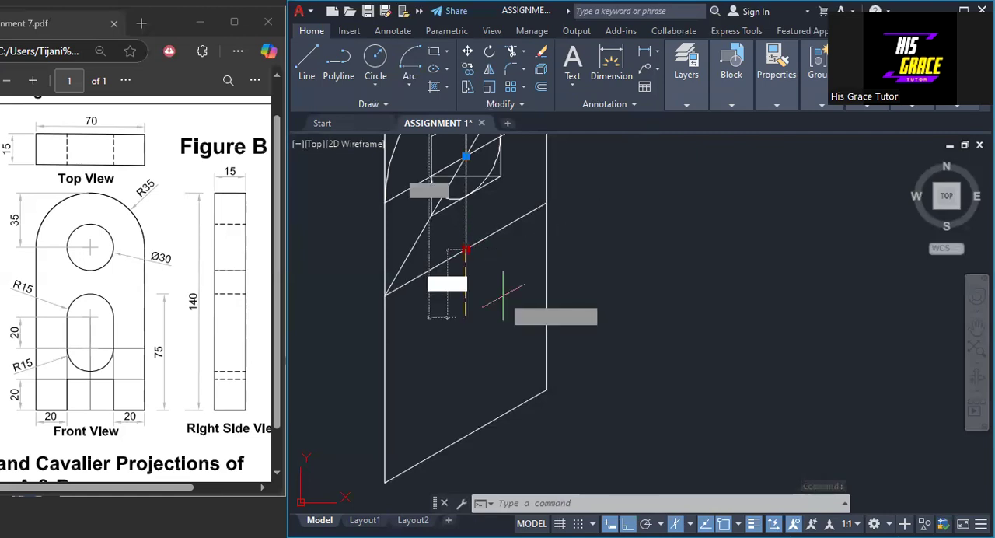
{"action": "left_click", "coordinate": [466, 436]}
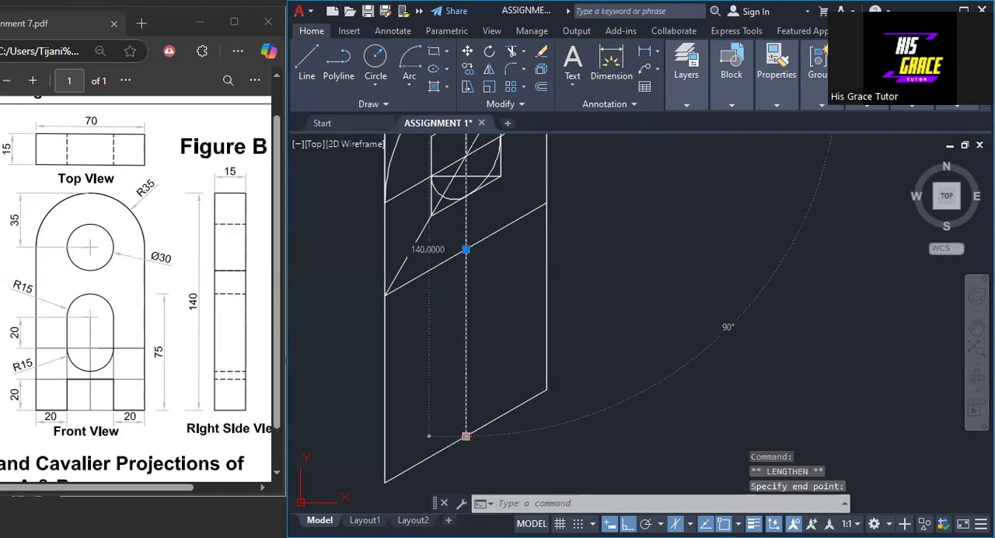
{"action": "key", "text": "Escape"}
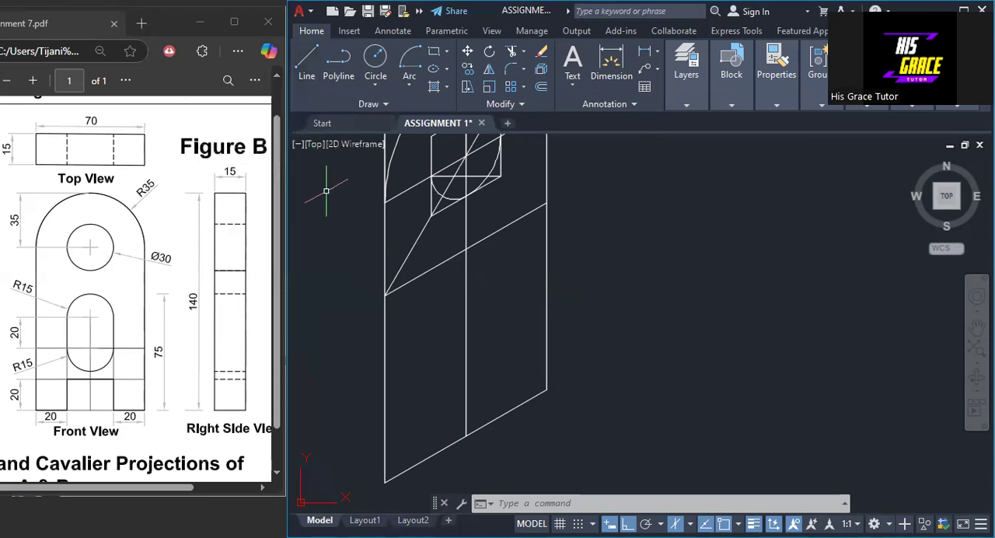
- Draw a line from the front face's lower-left corner 40 upward, continuing 70 at 30° across to the right edge
{"action": "left_click", "coordinate": [313, 78]}
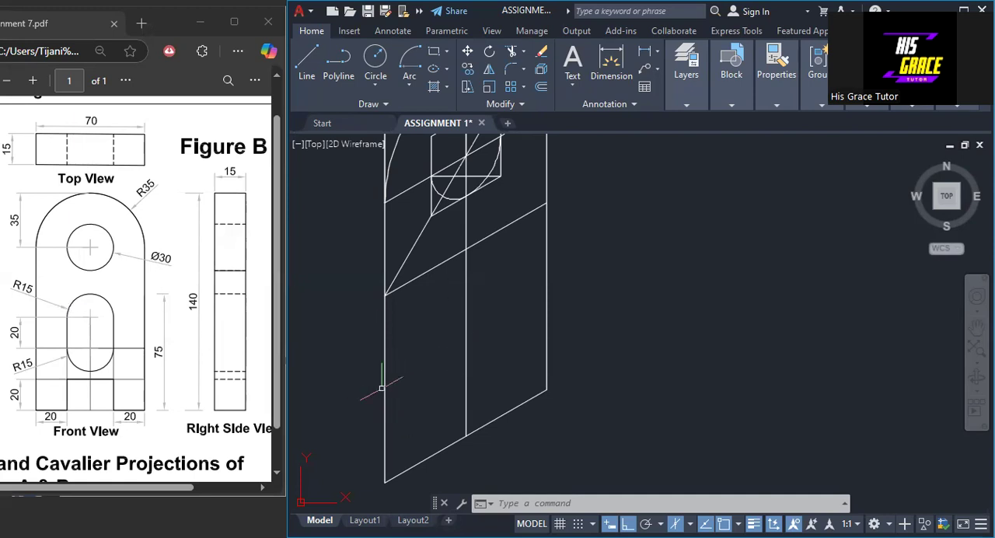
{"action": "left_click", "coordinate": [305, 65]}
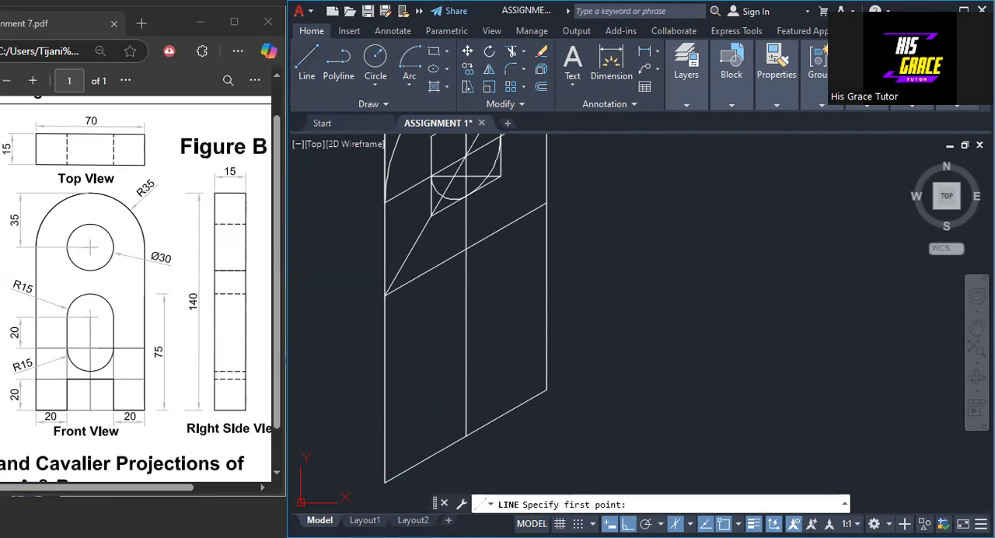
{"action": "left_click", "coordinate": [385, 481]}
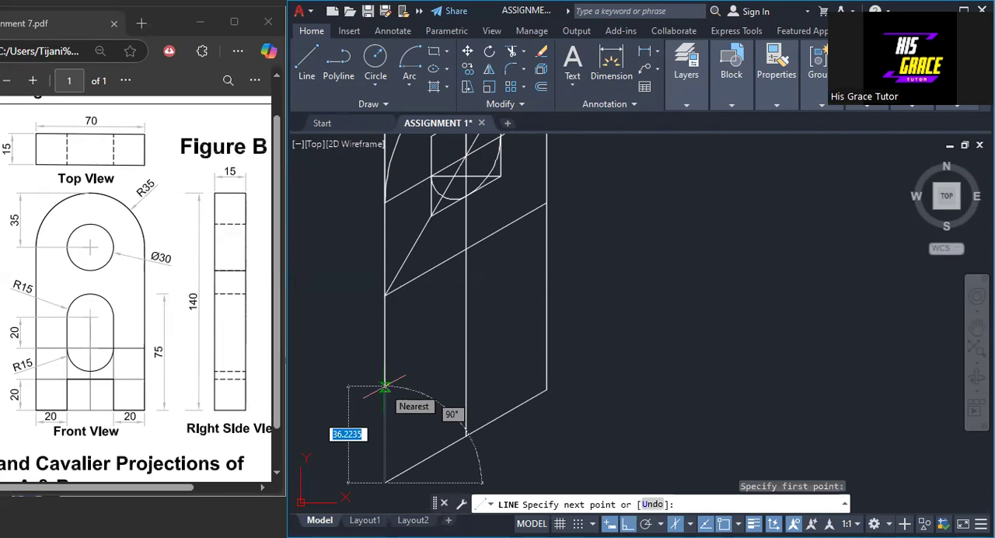
{"action": "type", "text": "40"}
{"action": "key", "text": "Return"}
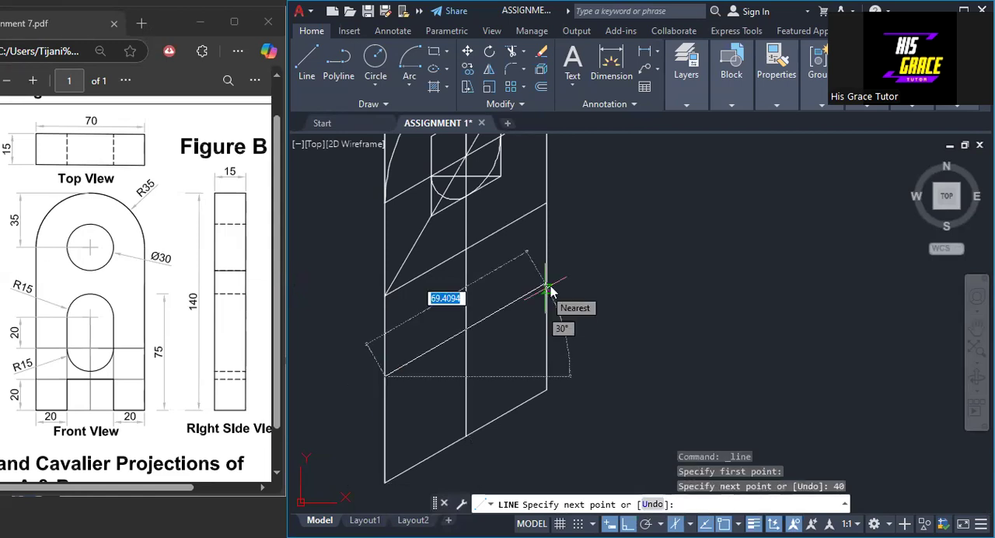
{"action": "type", "text": "70"}
{"action": "key", "text": "Return"}
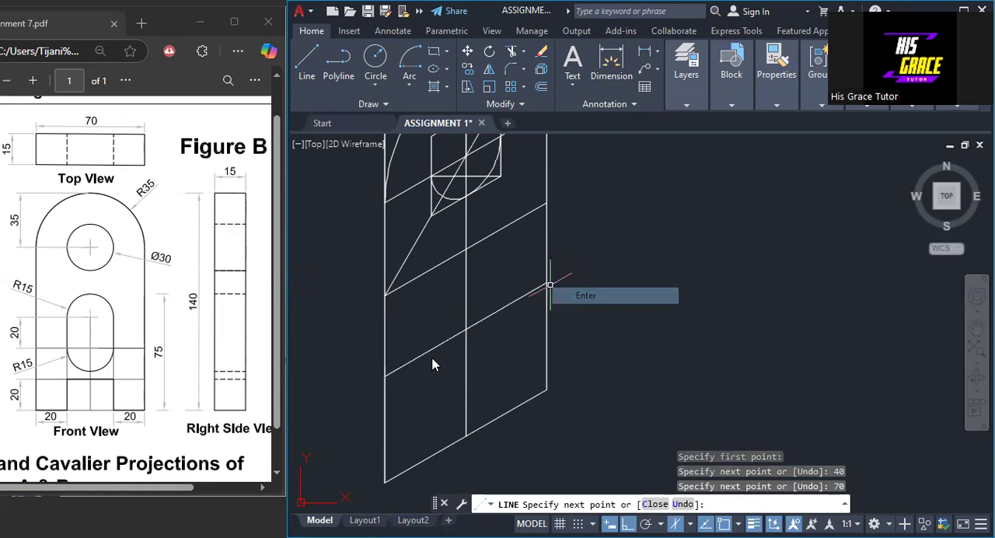
{"action": "key", "text": "Return"}
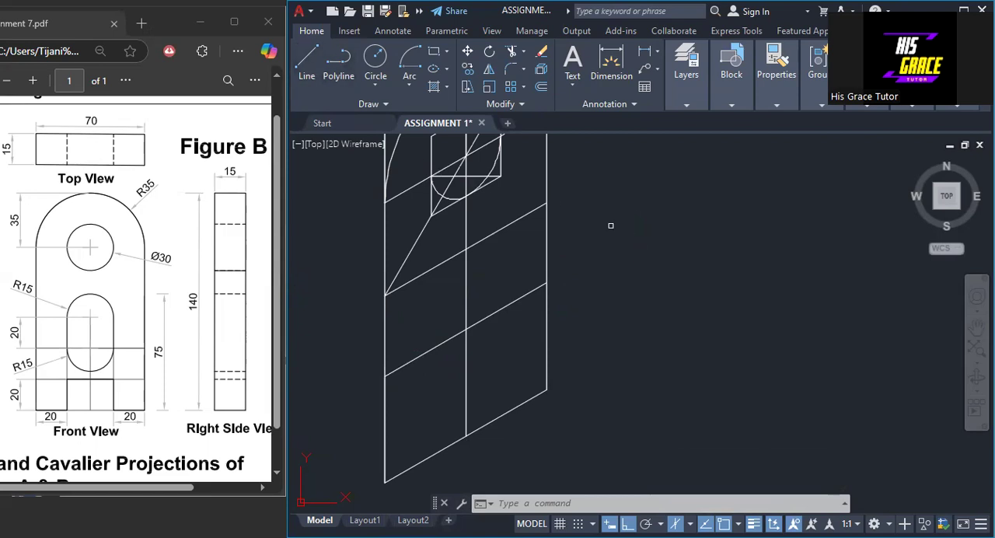
- Draw a 30 by 30 isometric square centred on the lower centre lines' intersection, starting 15 above it, to frame the slot's curve
{"action": "right_click", "coordinate": [587, 216]}
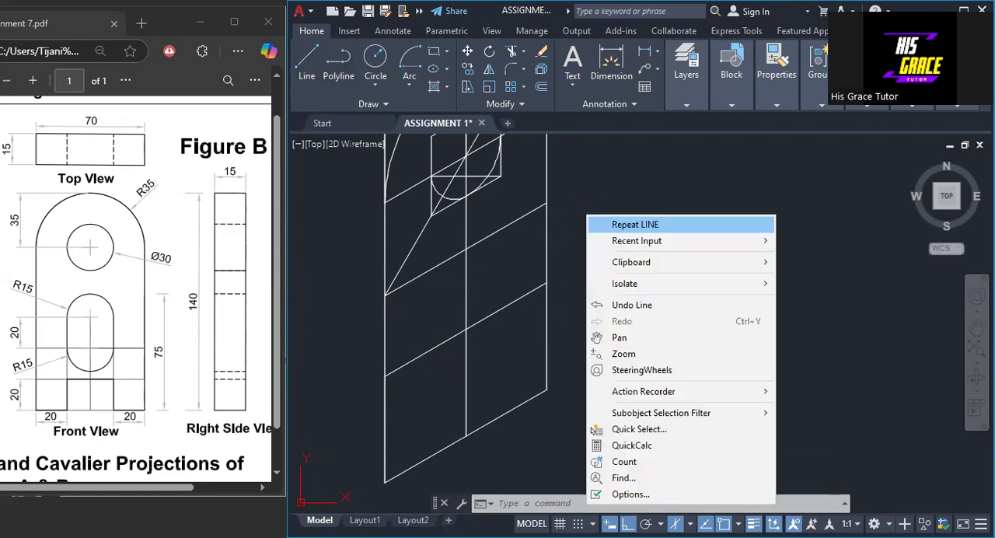
{"action": "left_click", "coordinate": [634, 224]}
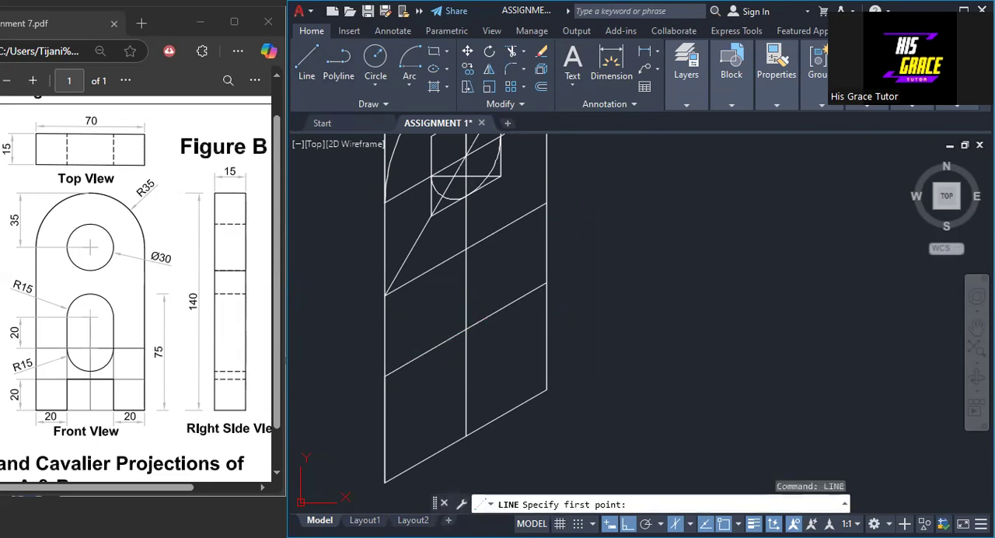
{"action": "left_click", "coordinate": [465, 330]}
{"action": "type", "text": "15"}
{"action": "key", "text": "Return"}
{"action": "type", "text": "1"}
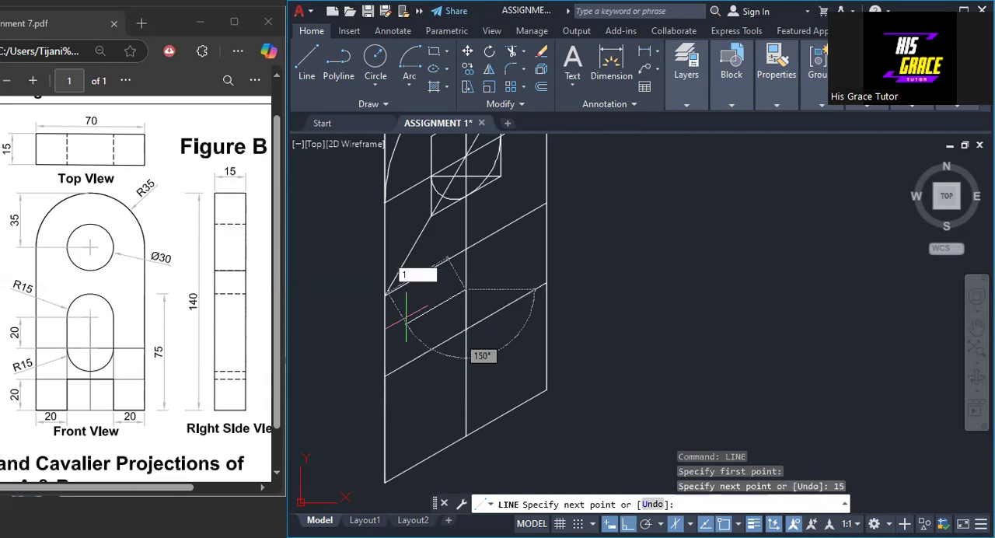
{"action": "type", "text": "5"}
{"action": "key", "text": "Return"}
{"action": "type", "text": "30"}
{"action": "key", "text": "Return"}
{"action": "type", "text": "3"}
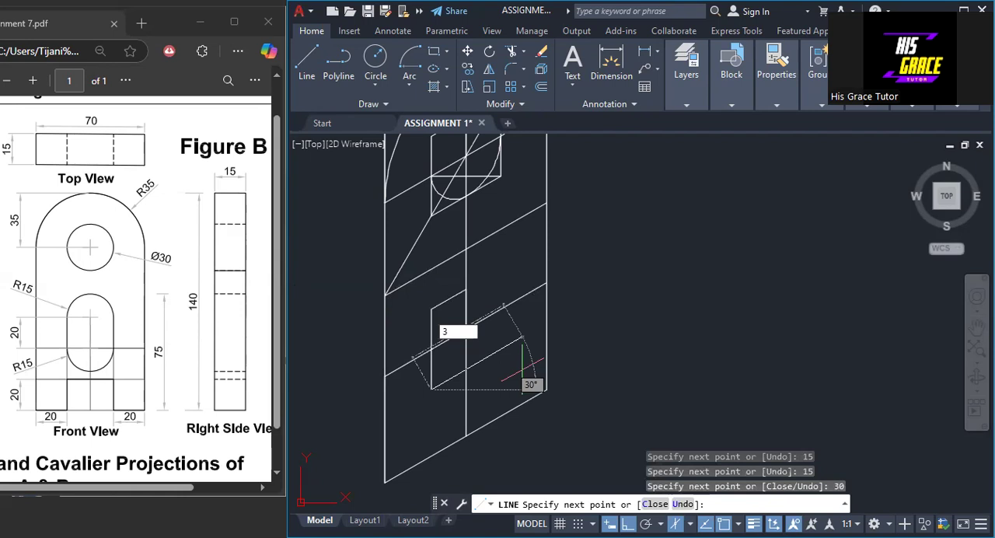
{"action": "type", "text": "0"}
{"action": "key", "text": "Return"}
{"action": "type", "text": "30"}
{"action": "key", "text": "Return"}
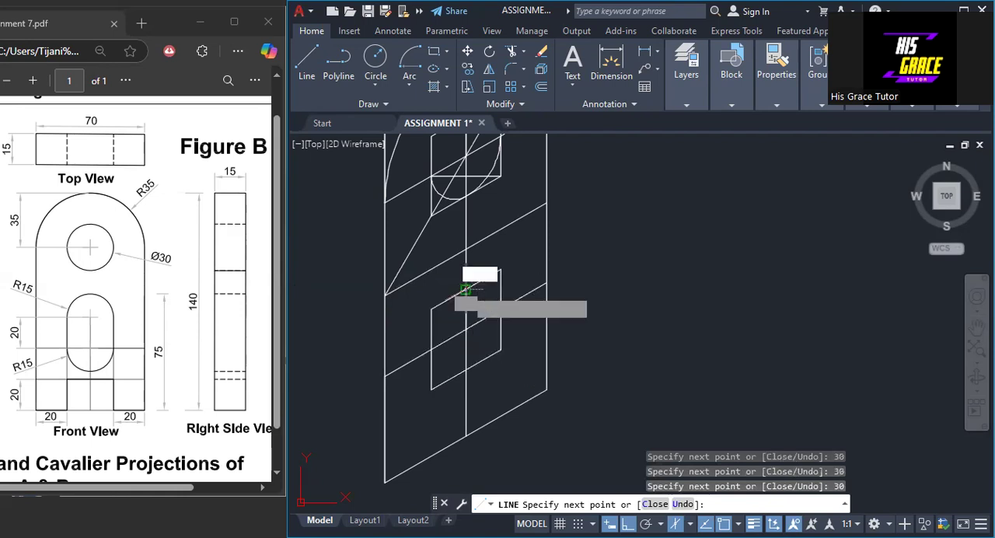
{"action": "key", "text": "Return"}
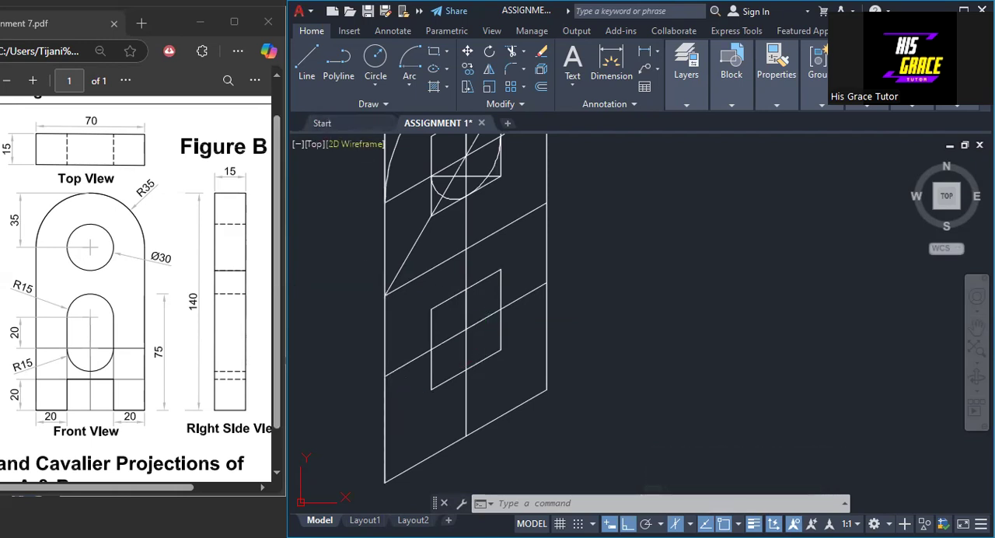
- Draw the lower square's diagonal from upper-right to lower-left corner and a construction line from its left edge midpoint to its lower-right corner
{"action": "right_click", "coordinate": [593, 202]}
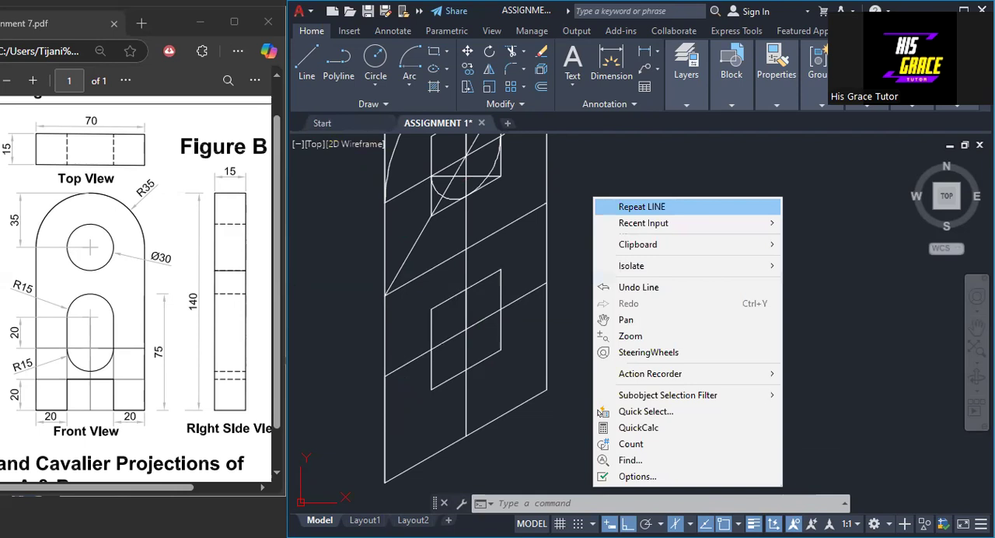
{"action": "left_click", "coordinate": [622, 206]}
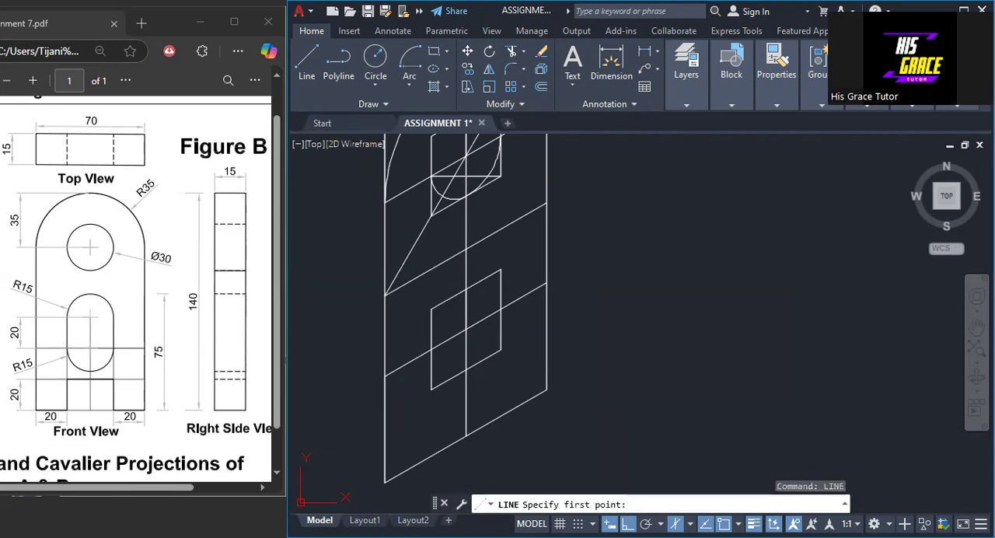
{"action": "left_click", "coordinate": [500, 270]}
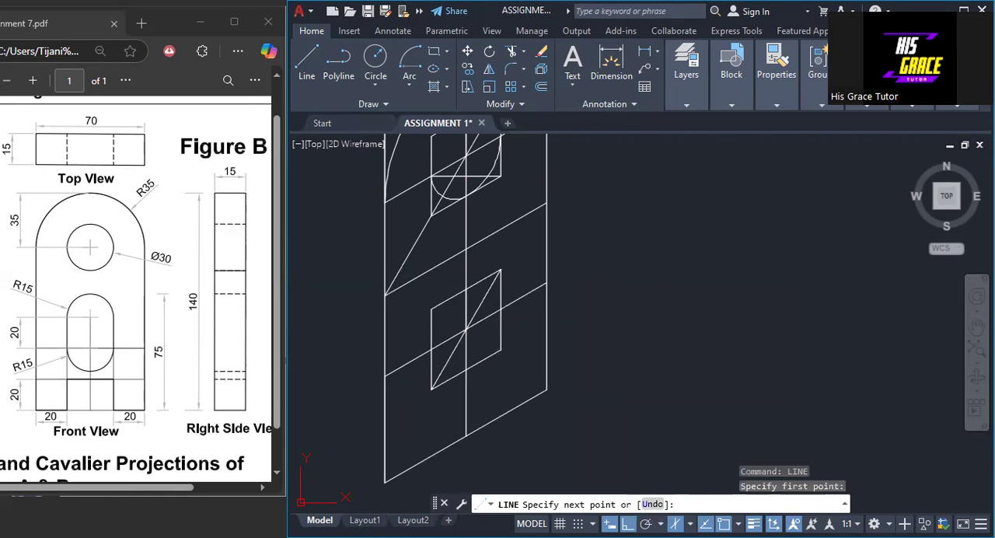
{"action": "key", "text": "Return"}
{"action": "key", "text": "Return"}
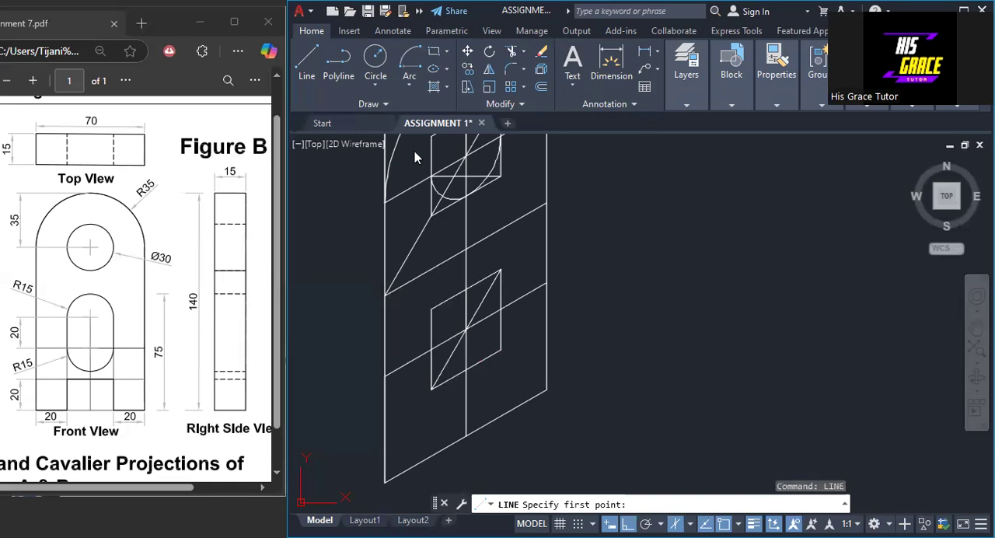
{"action": "left_click", "coordinate": [431, 349]}
{"action": "right_click", "coordinate": [432, 352]}
{"action": "left_click", "coordinate": [470, 359]}
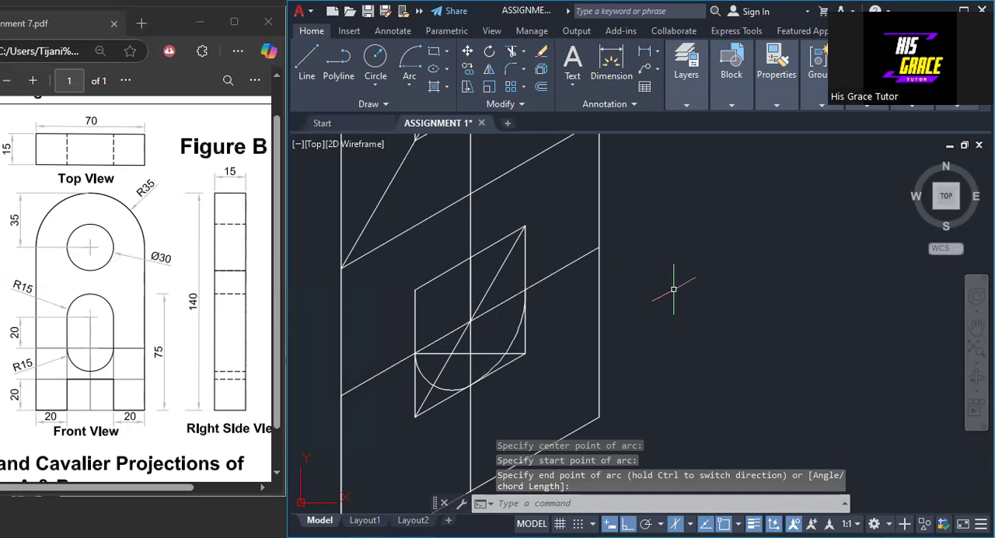
- Erase the upper small square, most of the lower square with its diagonal, and the centre and construction lines crossing the front face
{"action": "scroll", "coordinate": [674, 289], "scroll_direction": "down", "scroll_amount": 2}
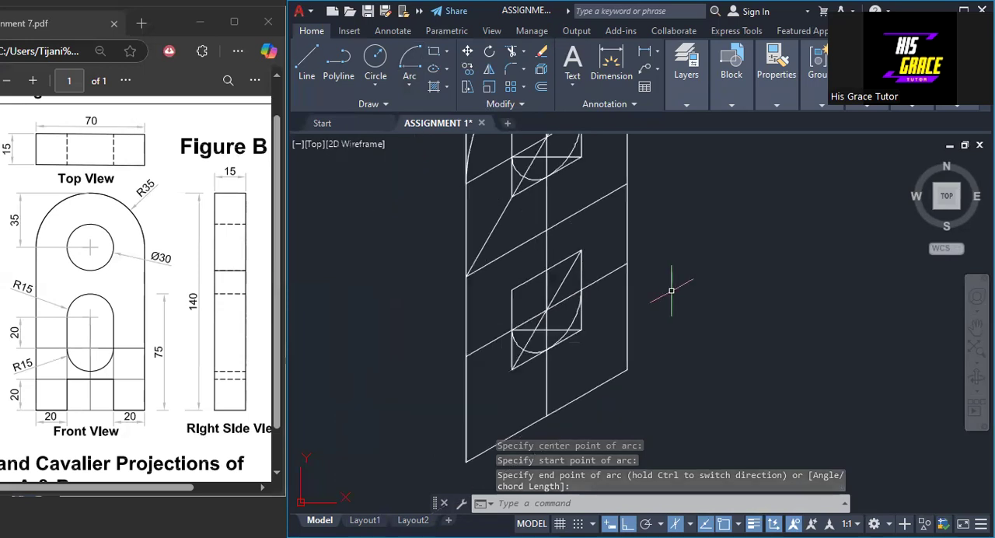
{"action": "middle_click_drag", "start_coordinate": [672, 290], "coordinate": [559, 358]}
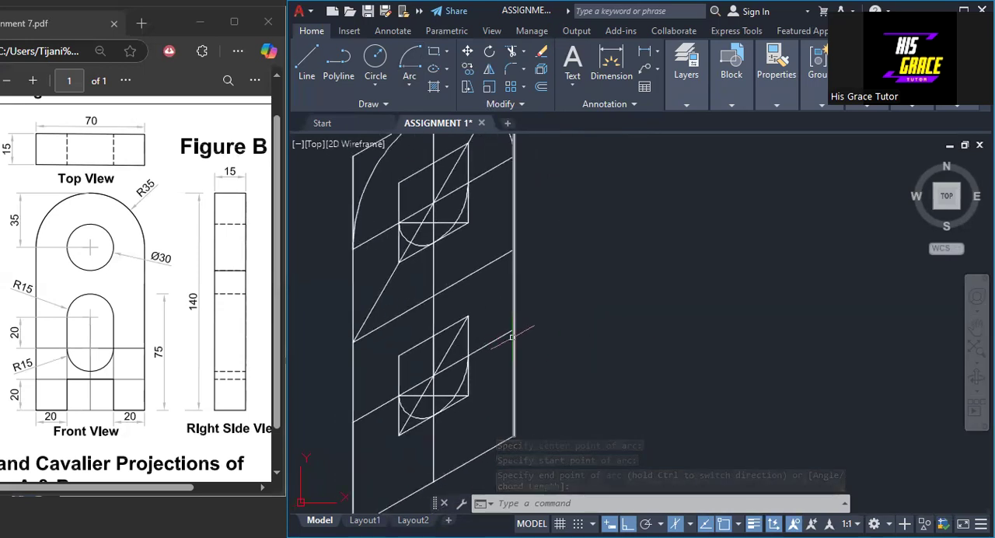
{"action": "left_click", "coordinate": [465, 321]}
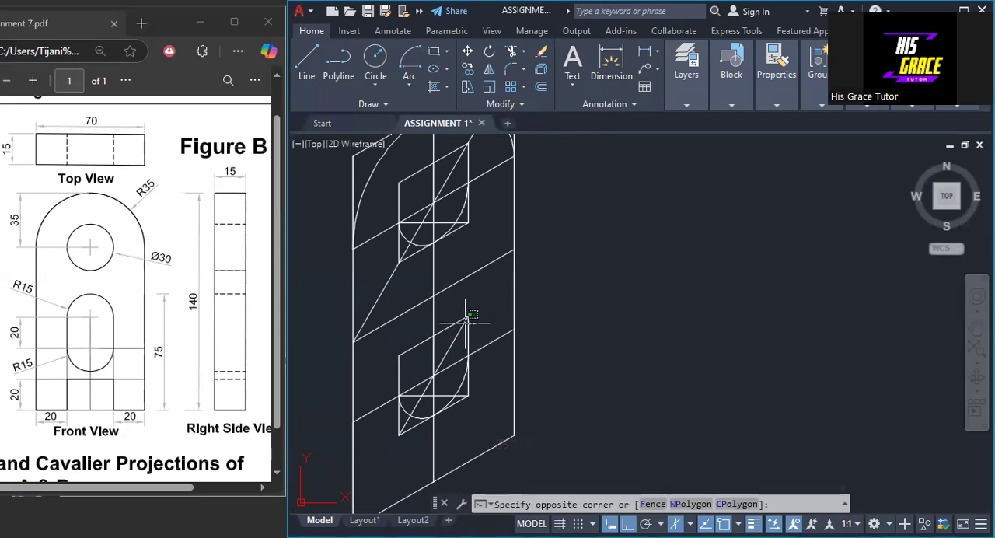
{"action": "left_click_drag", "start_coordinate": [465, 322], "coordinate": [459, 320]}
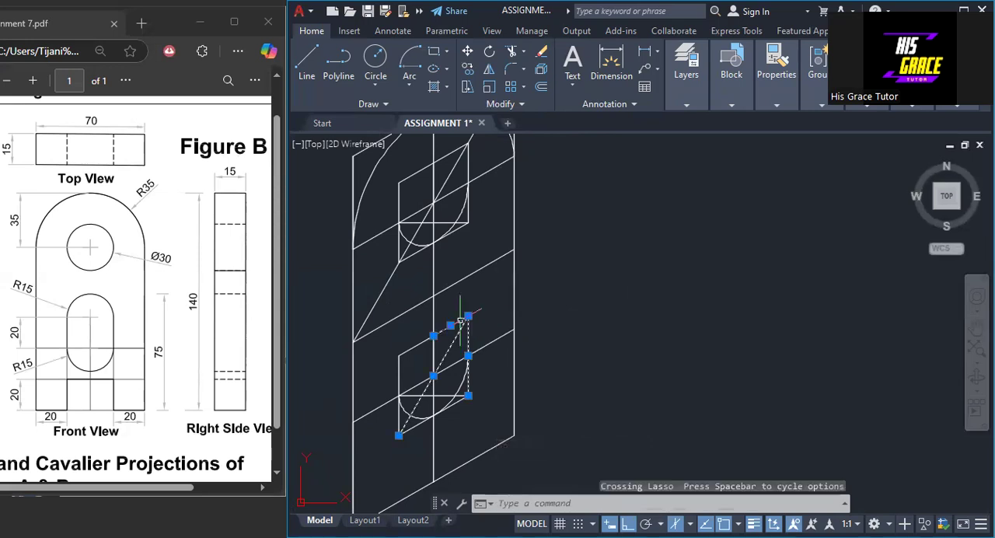
{"action": "left_click", "coordinate": [424, 336]}
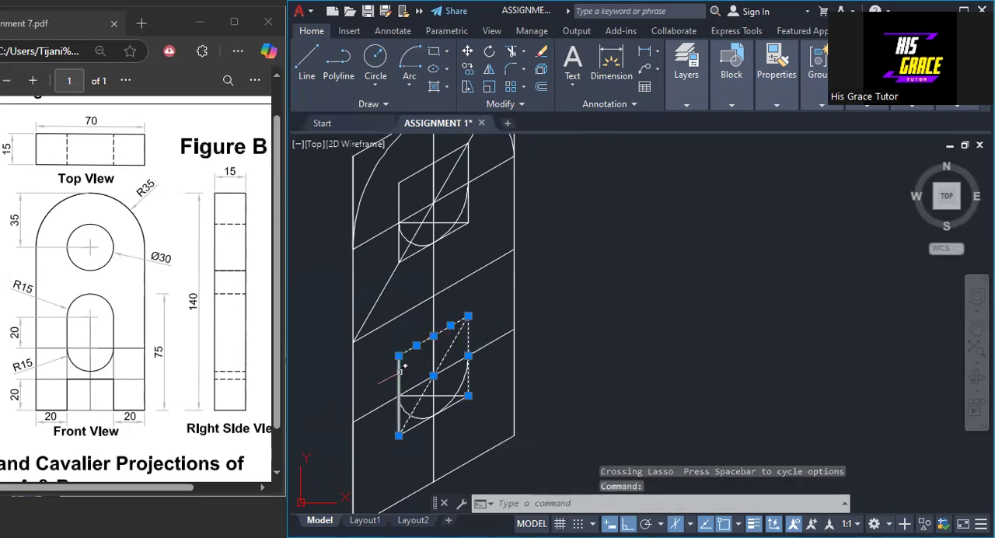
{"action": "left_click", "coordinate": [380, 407]}
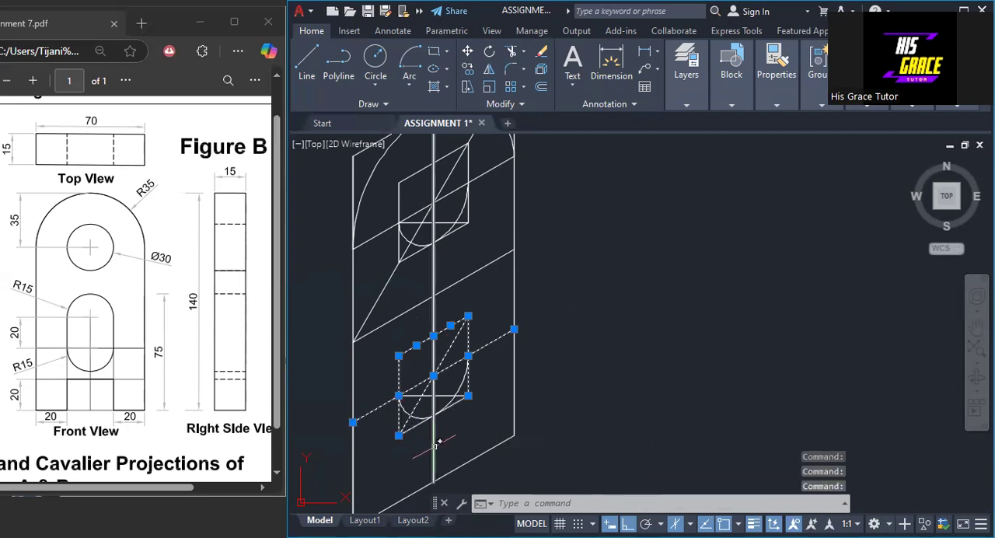
{"action": "left_click", "coordinate": [435, 443]}
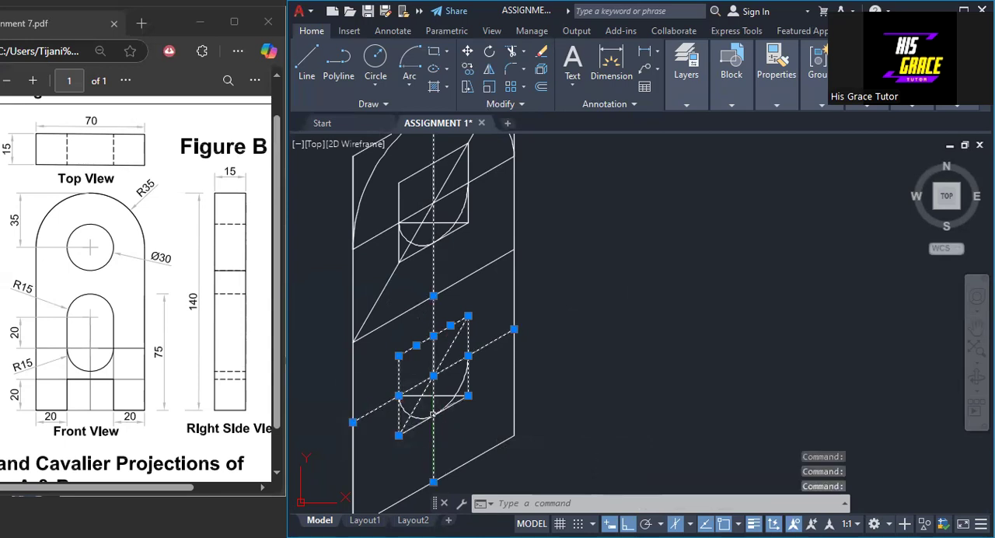
{"action": "left_click", "coordinate": [373, 238]}
{"action": "left_click", "coordinate": [426, 224]}
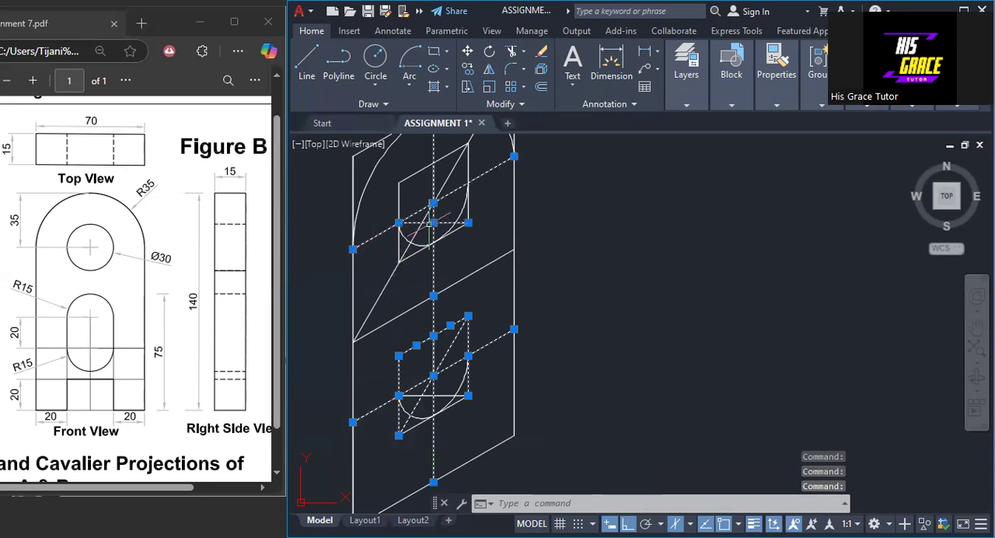
{"action": "left_click", "coordinate": [408, 170]}
{"action": "mouse_move", "coordinate": [416, 172]}
{"action": "left_mouse_down"}
{"action": "mouse_move", "coordinate": [477, 157]}
{"action": "mouse_move", "coordinate": [462, 187]}
{"action": "mouse_move", "coordinate": [450, 159]}
{"action": "left_mouse_up"}
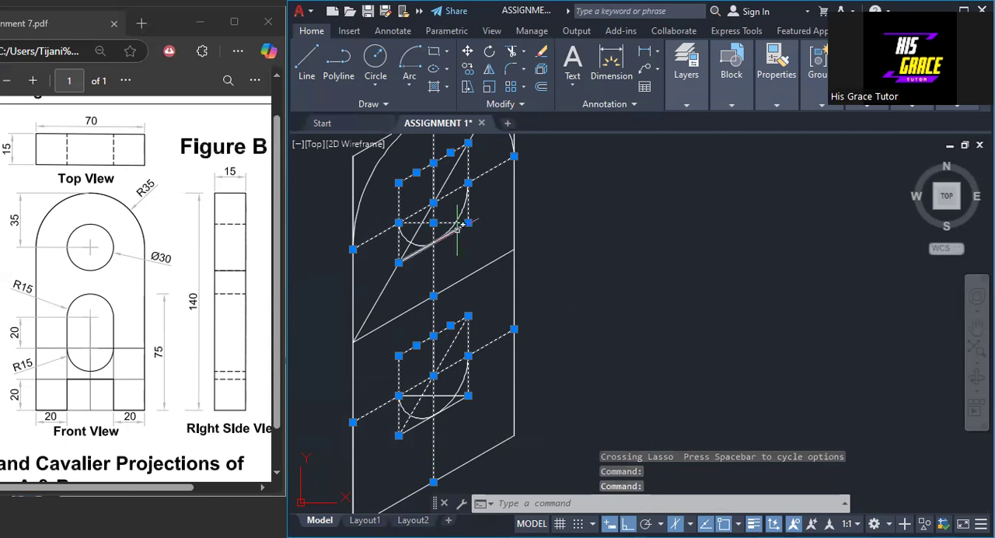
{"action": "left_click", "coordinate": [500, 256]}
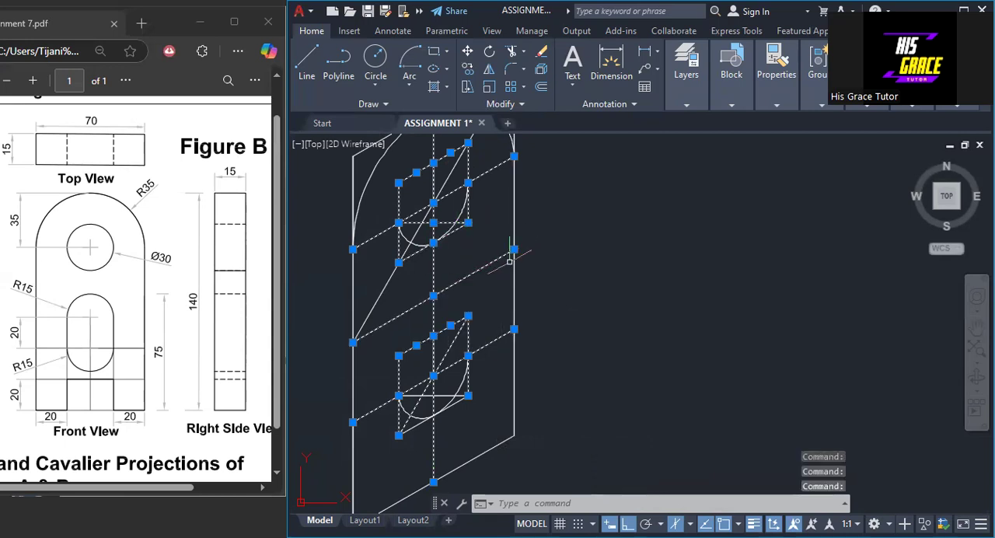
{"action": "right_click", "coordinate": [589, 306]}
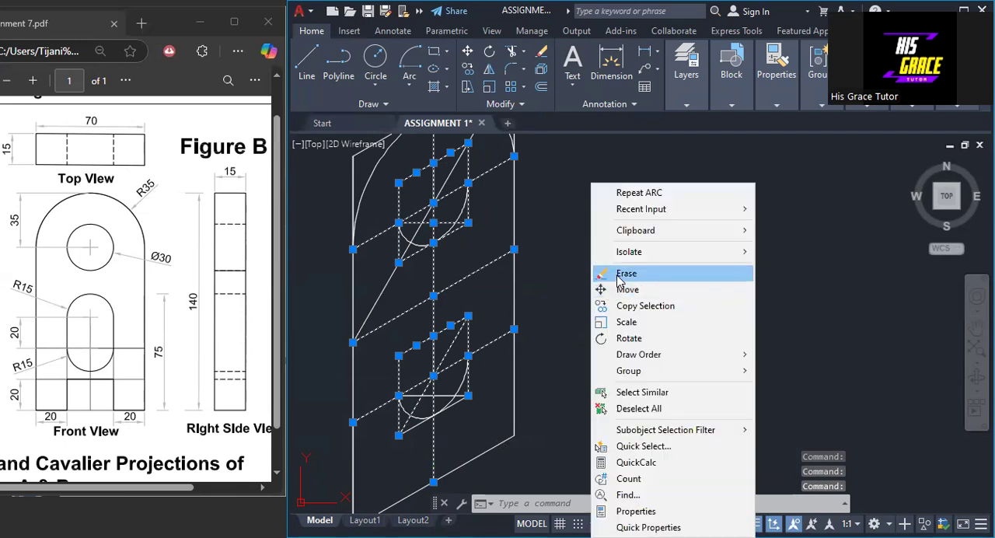
{"action": "left_click", "coordinate": [624, 273]}
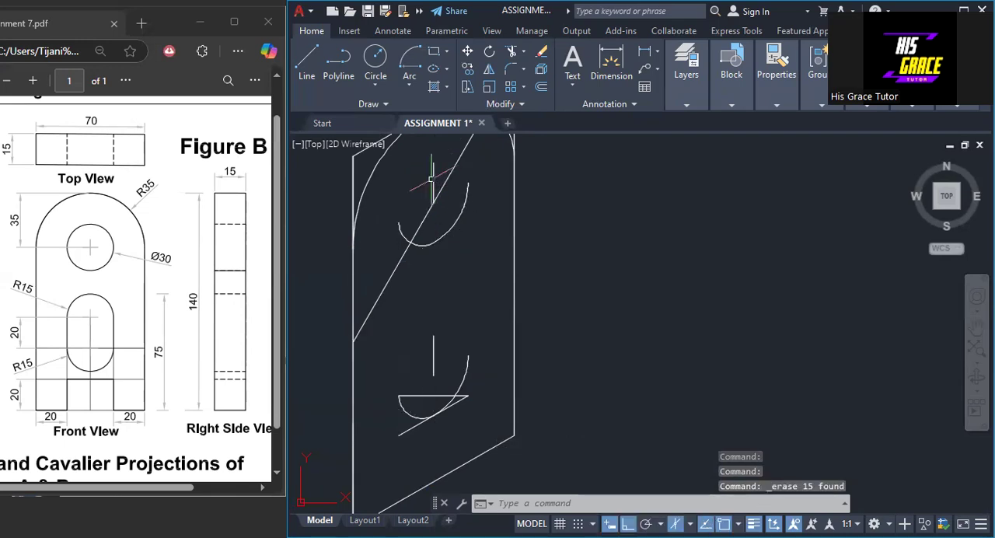
- Erase the two leftover vertical centre-line segments and the lower square's remaining bottom edge and horizontal construction line
{"action": "left_click", "coordinate": [433, 181]}
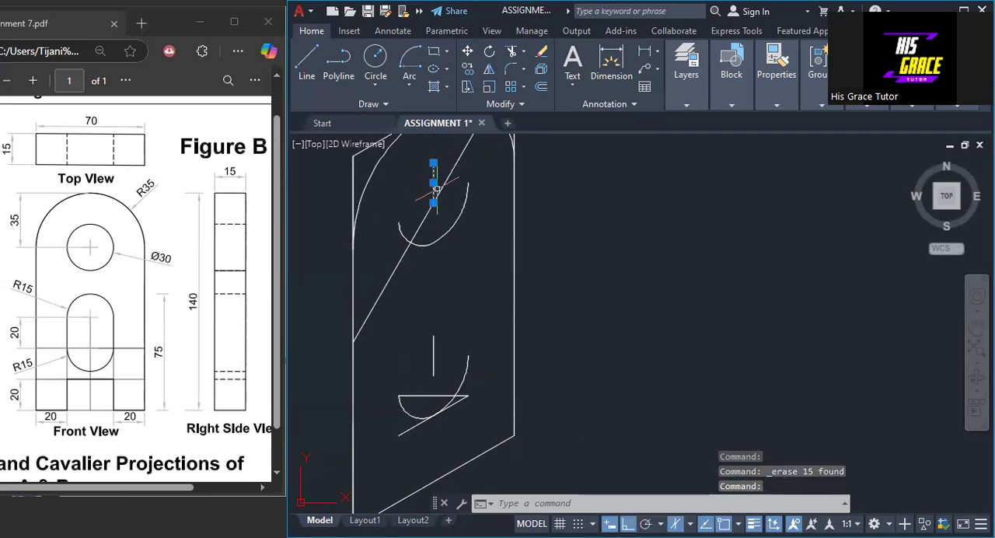
{"action": "left_click", "coordinate": [432, 363]}
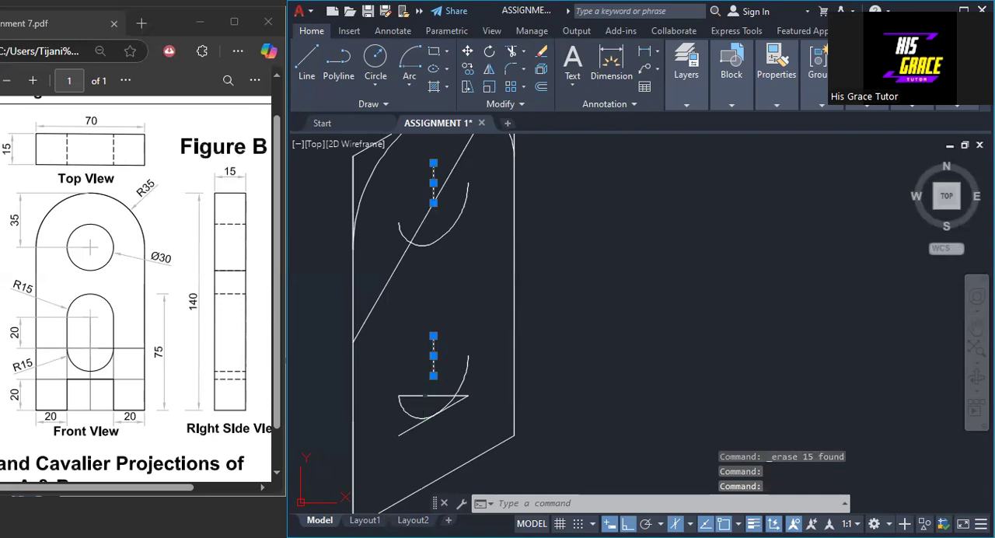
{"action": "left_click", "coordinate": [455, 397]}
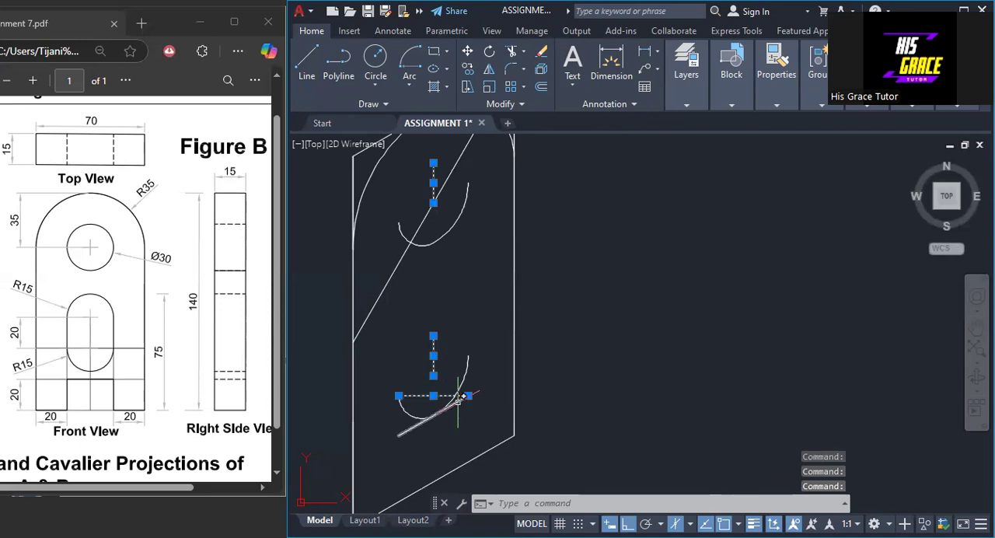
{"action": "right_click", "coordinate": [583, 295]}
{"action": "left_click", "coordinate": [595, 270]}
- Switch to isoplane Left and draw a 15 line from the front face's lower-left corner, down to the right at 30°, for the thickness
{"action": "mouse_move", "coordinate": [619, 270]}
{"action": "middle_mouse_down"}
{"action": "mouse_move", "coordinate": [617, 348]}
{"action": "mouse_move", "coordinate": [546, 282]}
{"action": "mouse_move", "coordinate": [515, 182]}
{"action": "middle_mouse_up"}
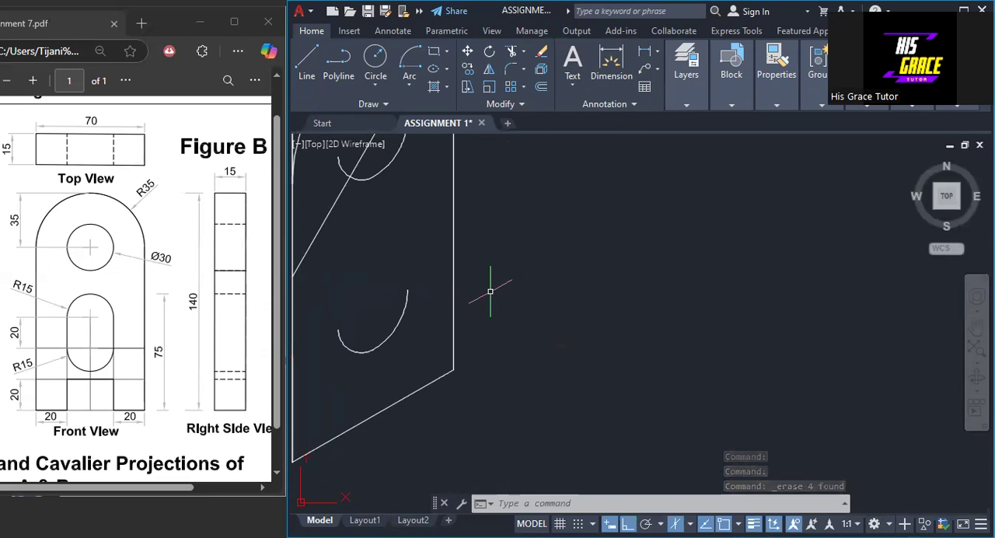
{"action": "scroll", "coordinate": [481, 285], "scroll_direction": "down", "scroll_amount": 2}
{"action": "scroll", "coordinate": [494, 286], "scroll_direction": "down", "scroll_amount": 1}
{"action": "scroll", "coordinate": [498, 285], "scroll_direction": "up", "scroll_amount": 2}
{"action": "middle_click_drag", "start_coordinate": [506, 311], "coordinate": [513, 320]}
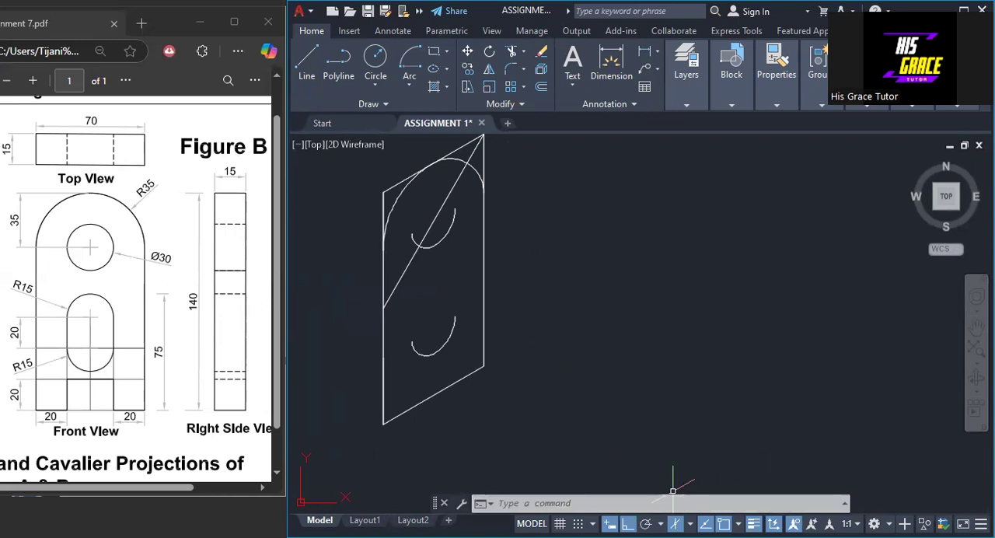
{"action": "left_click", "coordinate": [690, 523]}
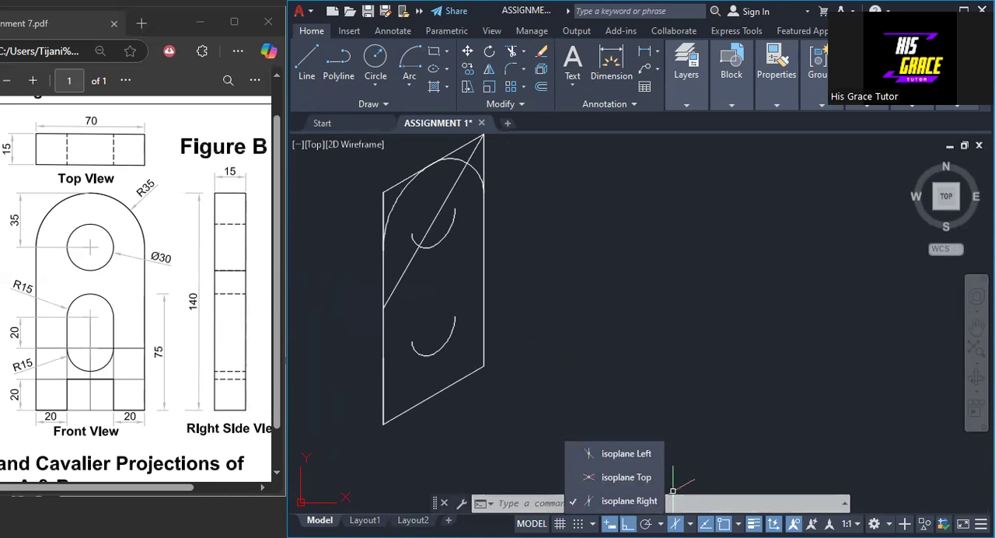
{"action": "left_click", "coordinate": [625, 456]}
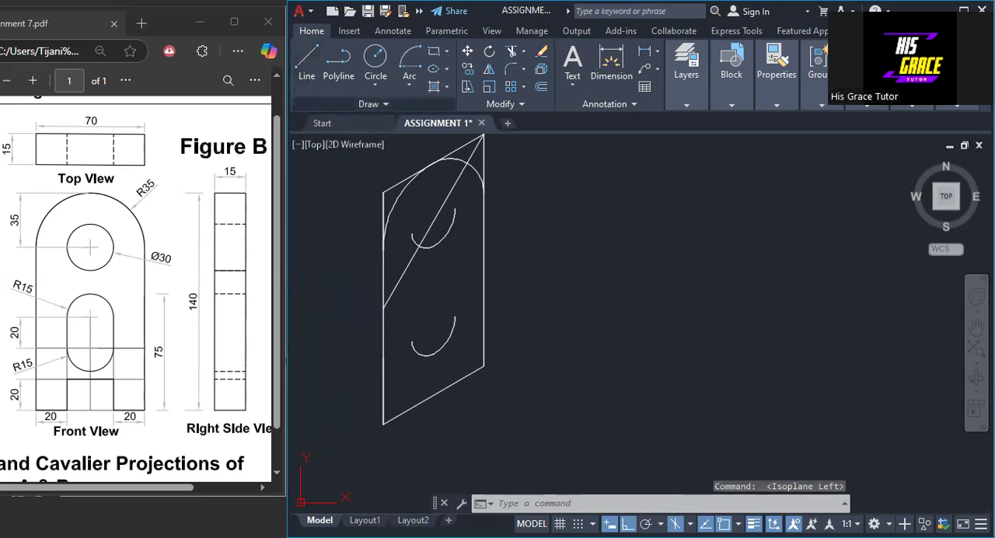
{"action": "type", "text": "l"}
{"action": "key", "text": "Return"}
{"action": "left_click", "coordinate": [383, 424]}
{"action": "type", "text": "15"}
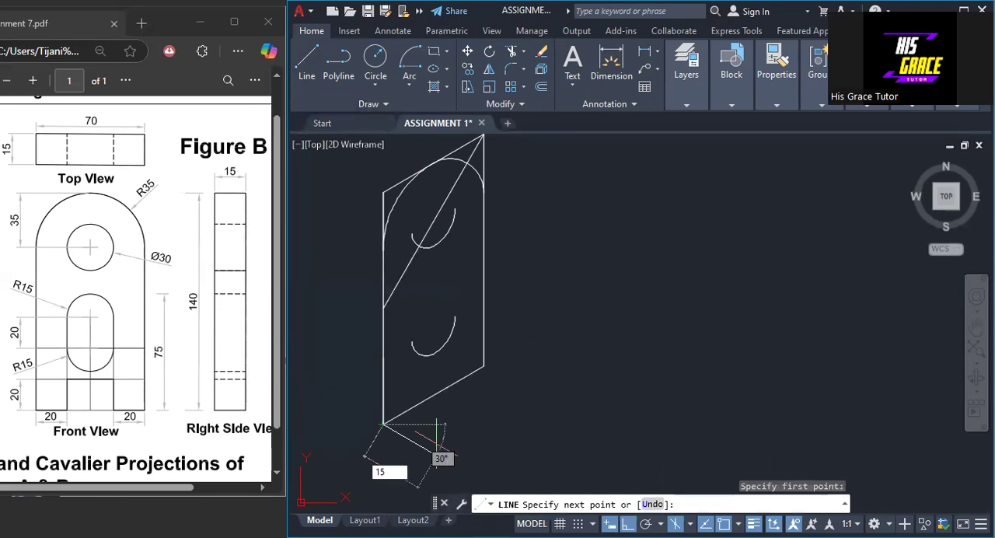
{"action": "key", "text": "Return"}
- Continue the line 140 upward, switch to isoplane Right, and add a 70 top edge rising to the right at 30°
{"action": "type", "text": "1"}
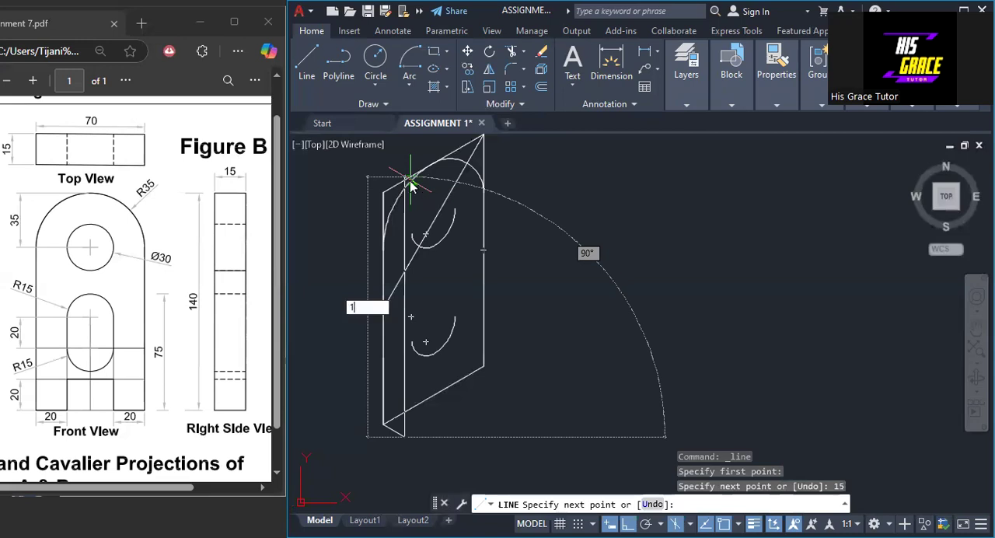
{"action": "type", "text": "40"}
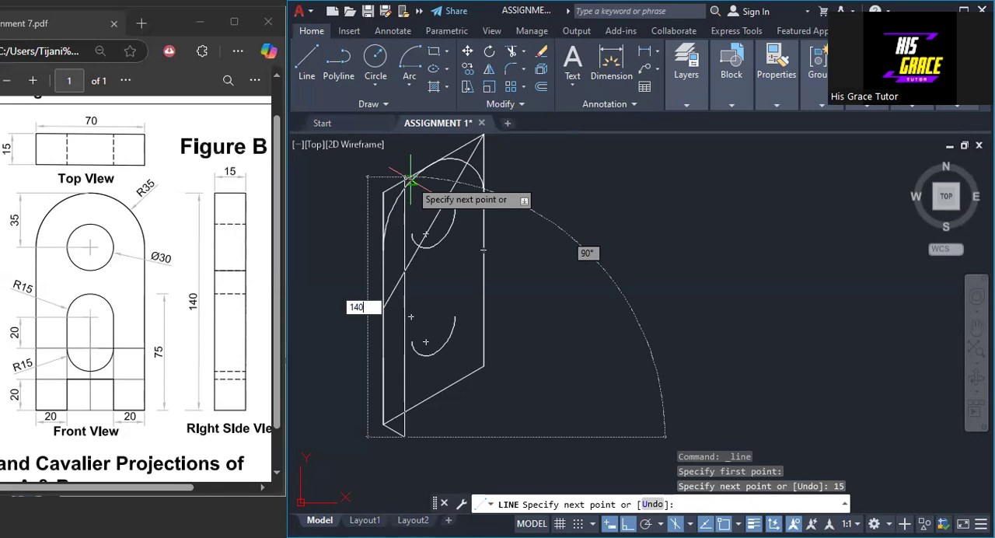
{"action": "key", "text": "Return"}
{"action": "left_click", "coordinate": [689, 523]}
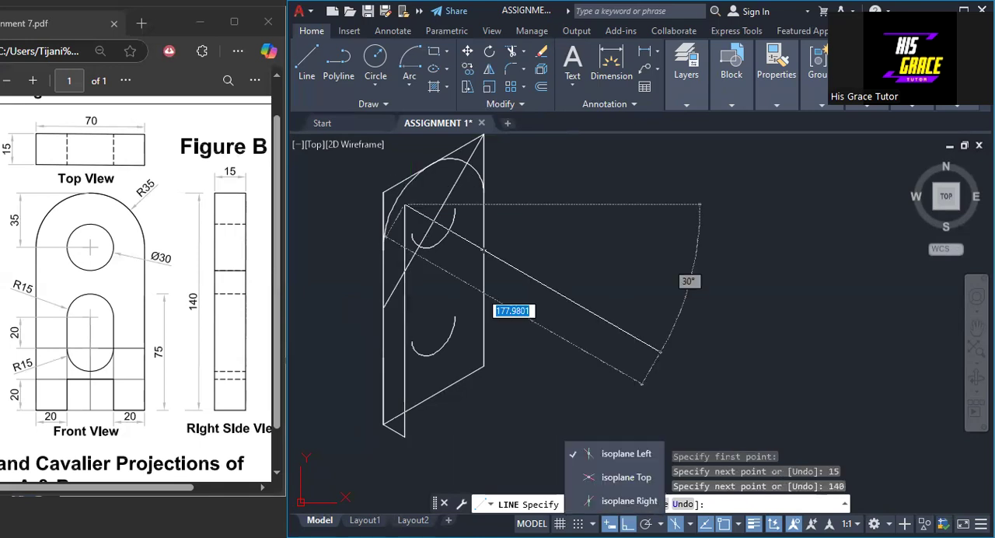
{"action": "left_click", "coordinate": [627, 501]}
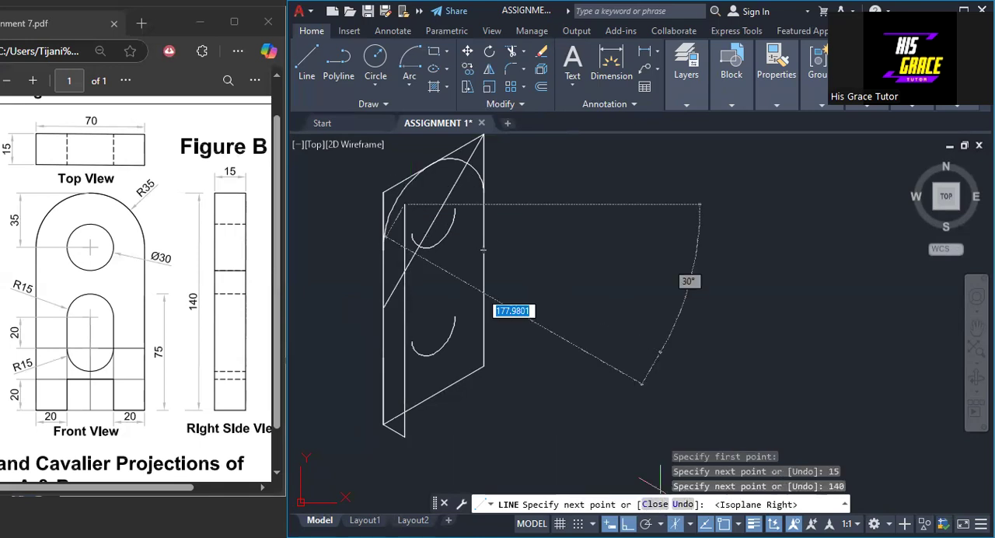
{"action": "middle_click_drag", "start_coordinate": [582, 202], "coordinate": [568, 293]}
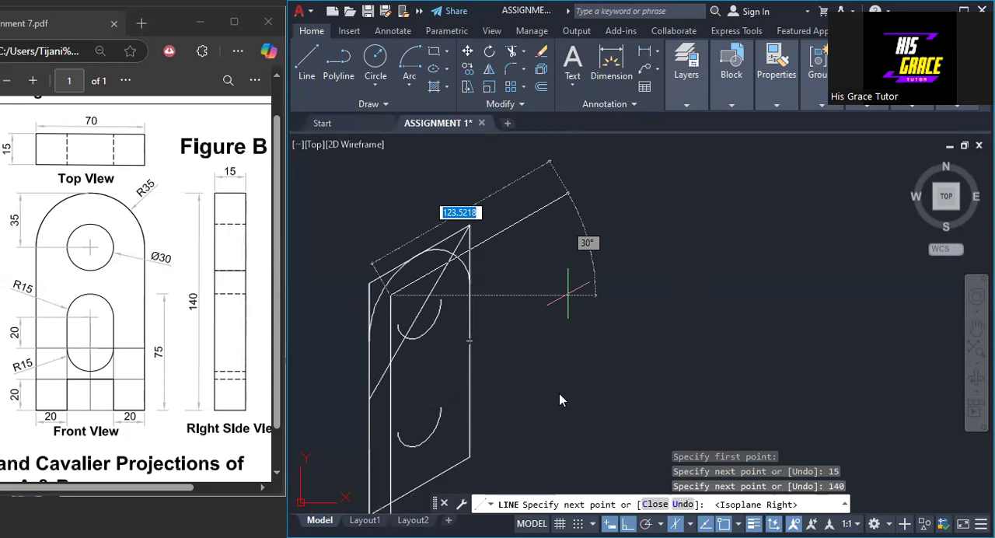
{"action": "type", "text": "70"}
{"action": "key", "text": "Return"}
- Draw the second face's right edge 140 downward and close its outline back at the end of the 15 thickness line
{"action": "middle_click_drag", "start_coordinate": [540, 435], "coordinate": [541, 338]}
{"action": "right_click", "coordinate": [541, 339]}
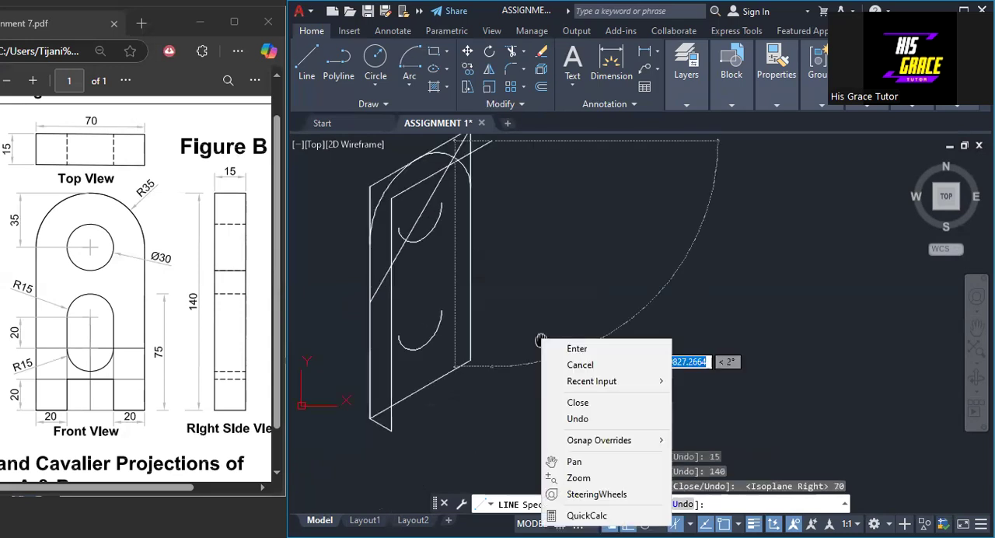
{"action": "left_click", "coordinate": [521, 396]}
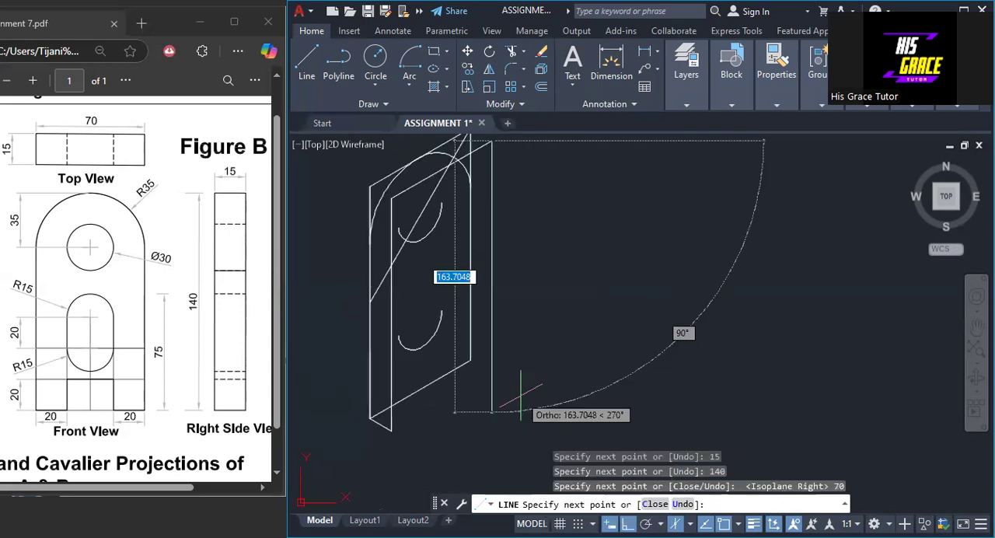
{"action": "type", "text": "140"}
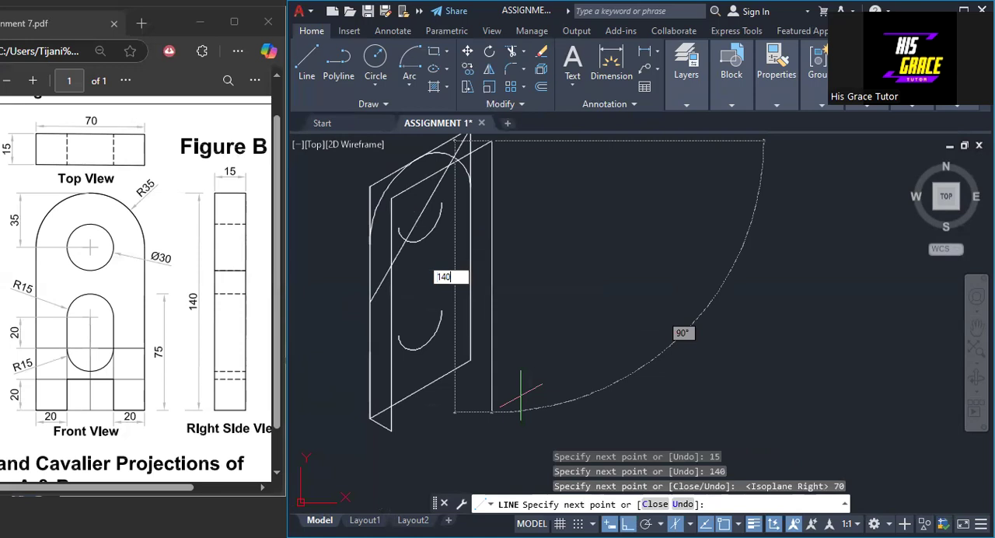
{"action": "key", "text": "Return"}
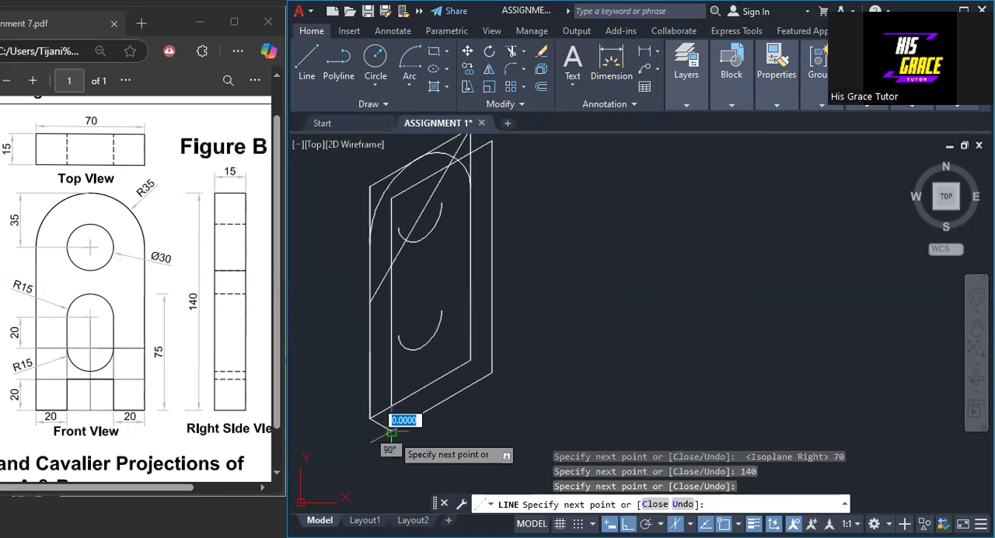
{"action": "right_click", "coordinate": [391, 435]}
{"action": "left_click", "coordinate": [432, 264]}
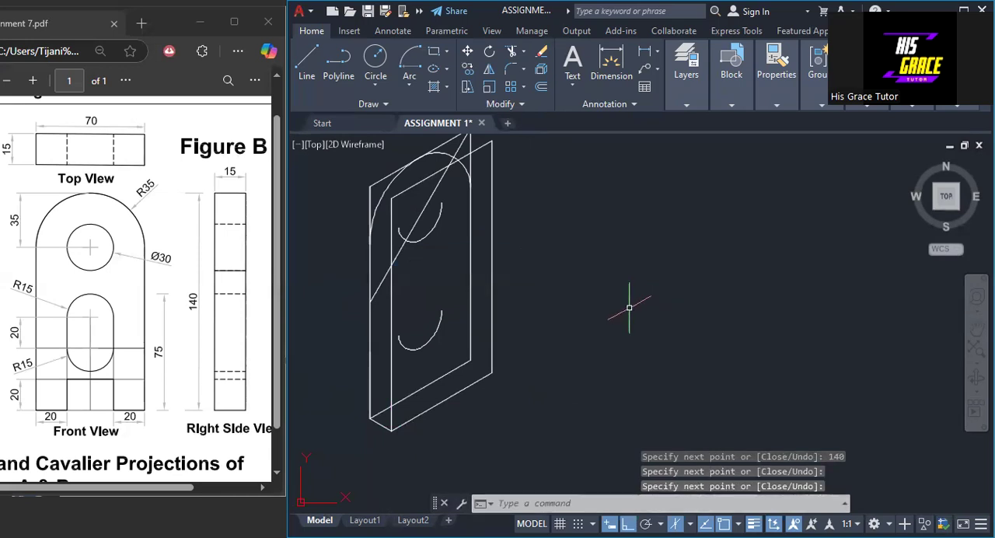
- Draw a line from the second face's upper-left corner 70 down its left edge and 70 across to the right edge at 30°
{"action": "middle_click_drag", "start_coordinate": [517, 319], "coordinate": [518, 345]}
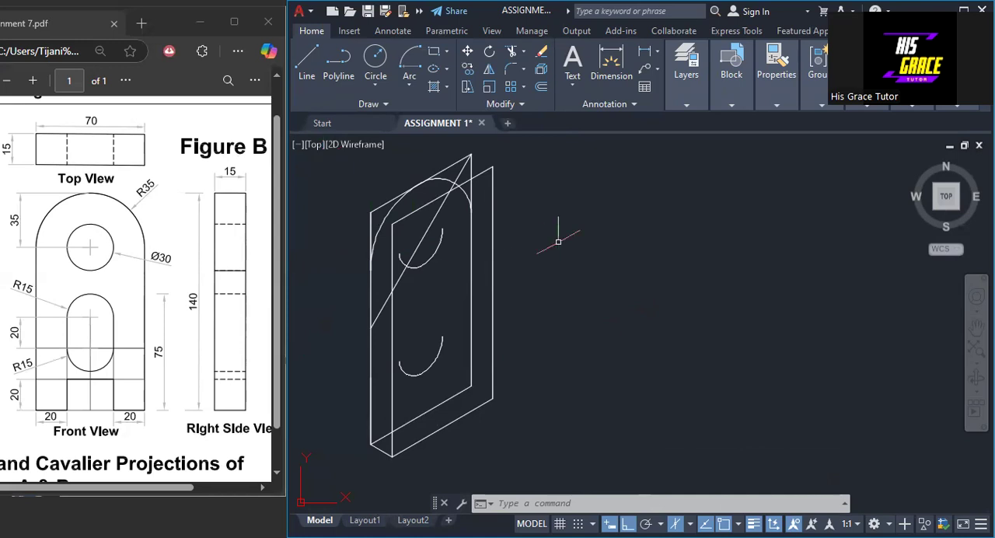
{"action": "key", "text": "Escape"}
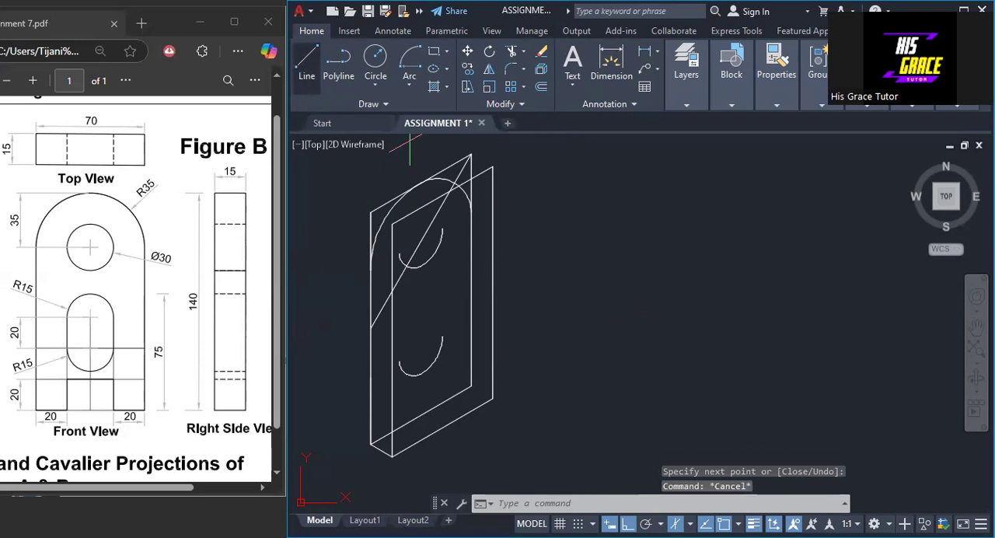
{"action": "left_click", "coordinate": [307, 64]}
{"action": "left_click", "coordinate": [392, 225]}
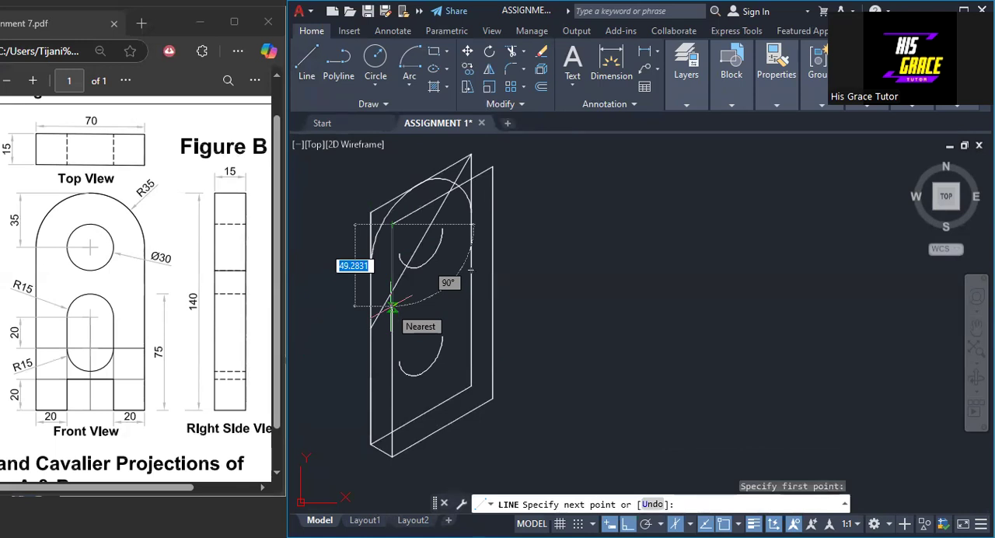
{"action": "type", "text": "70"}
{"action": "key", "text": "Return"}
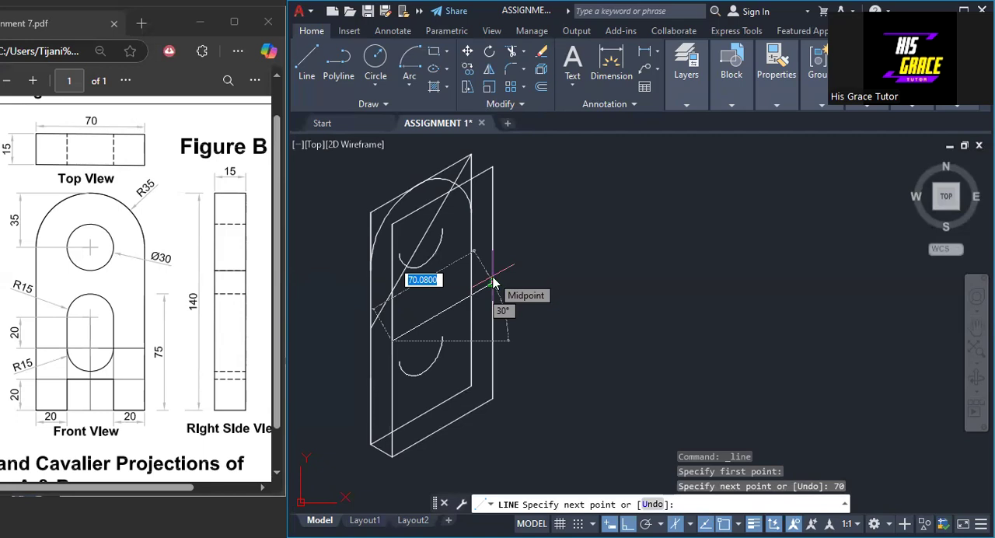
{"action": "type", "text": "70"}
{"action": "key", "text": "Return"}
{"action": "right_click", "coordinate": [493, 281]}
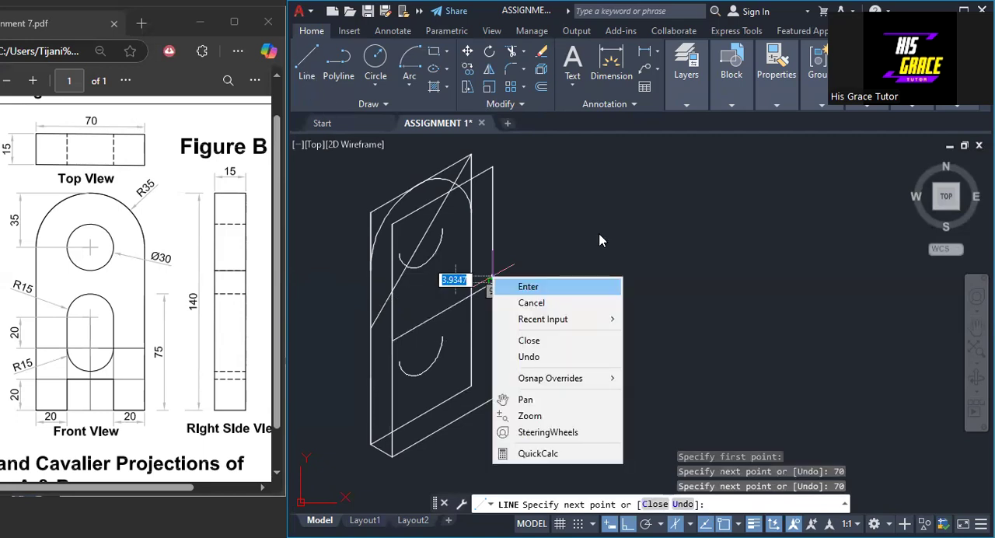
{"action": "key", "text": "Return"}
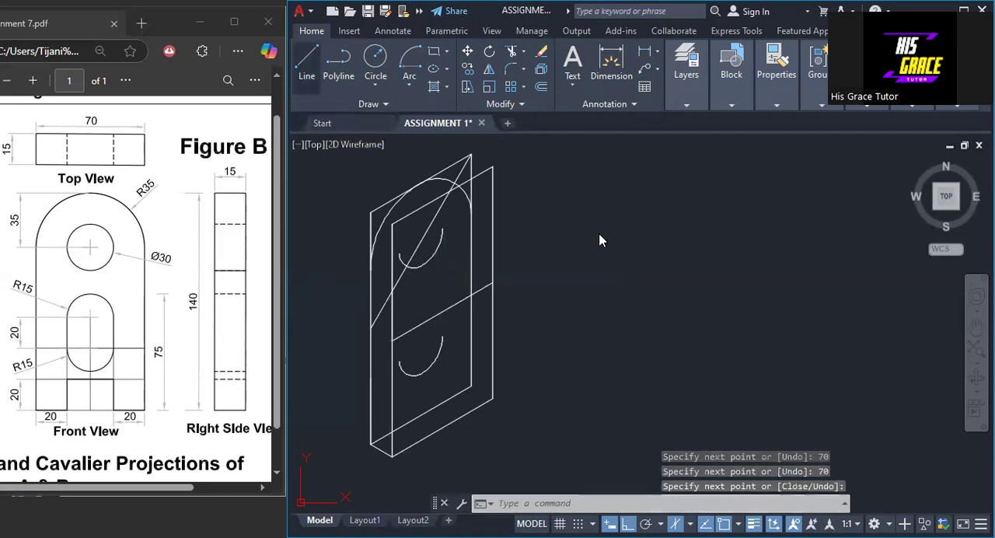
- Draw a vertical centre line from the midpoint of the second face's 70 cross line up to the top edge's midpoint
{"action": "right_click", "coordinate": [599, 241]}
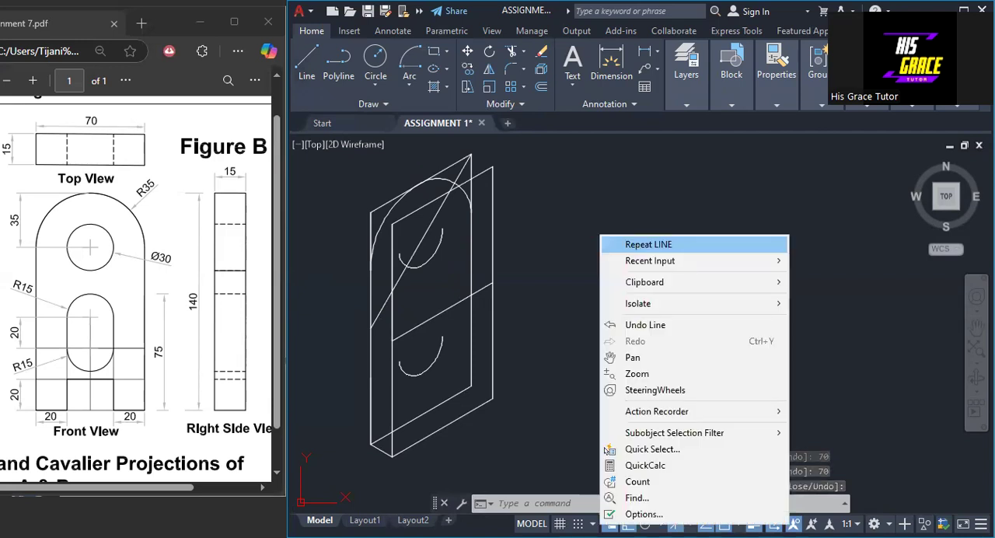
{"action": "left_click", "coordinate": [648, 244]}
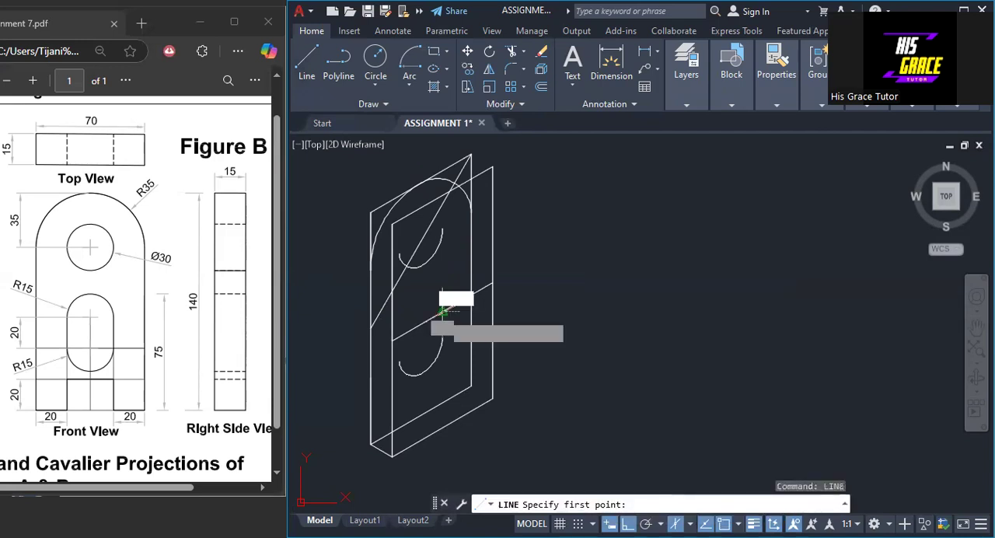
{"action": "left_click", "coordinate": [442, 312]}
{"action": "left_click", "coordinate": [442, 196]}
{"action": "key", "text": "Return"}
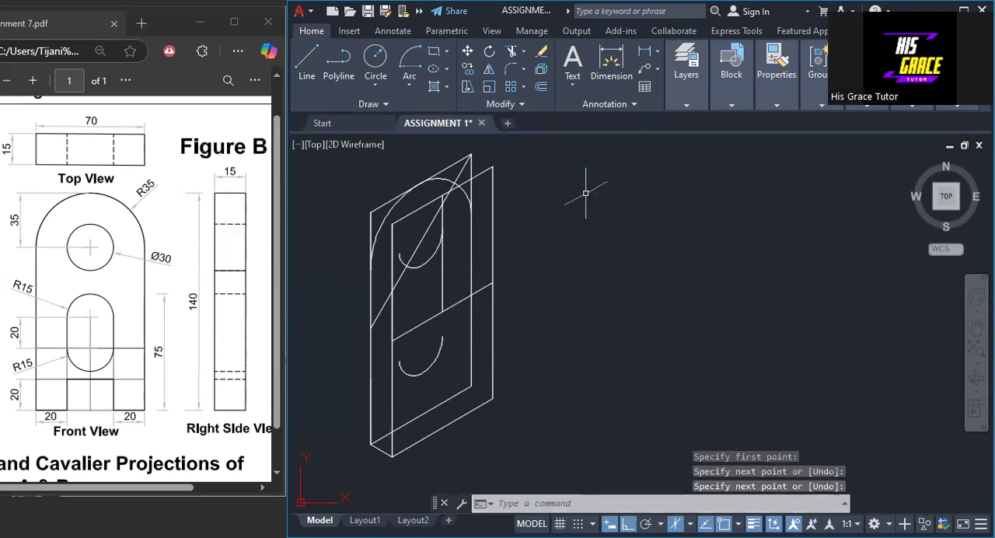
- Draw a line from the second face's upper-left corner 35 down and 70 across at 30° as the hole's horizontal centre line
{"action": "right_click", "coordinate": [587, 200]}
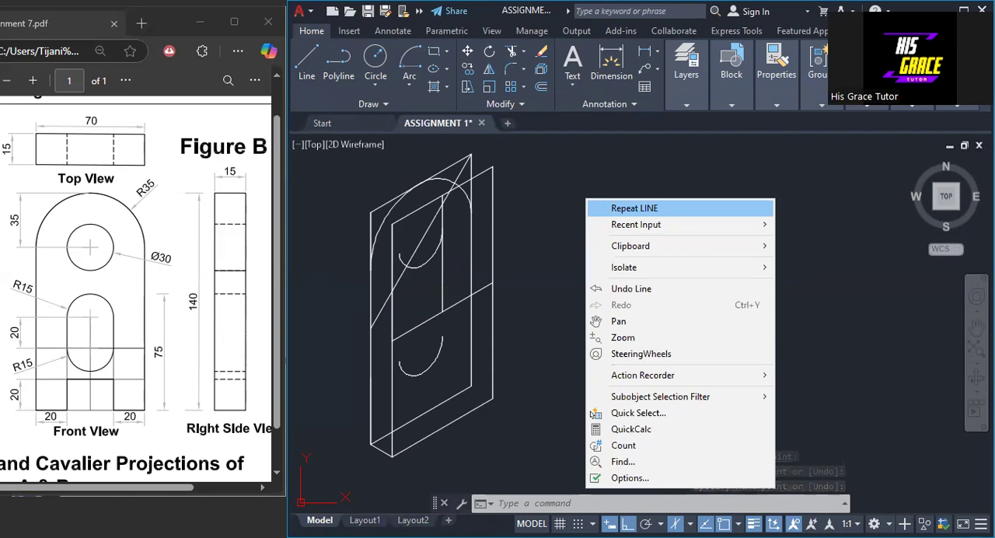
{"action": "left_click", "coordinate": [634, 208]}
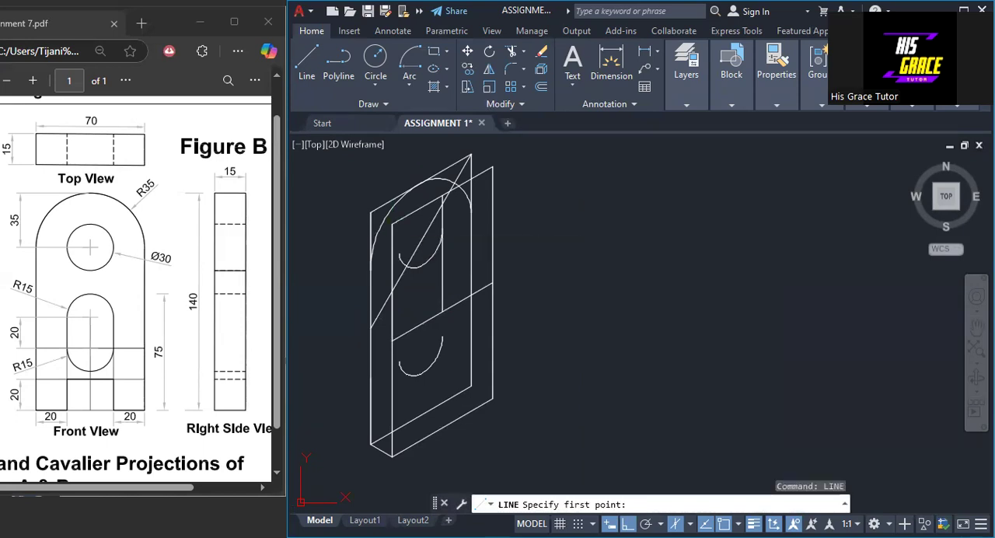
{"action": "left_click", "coordinate": [392, 224]}
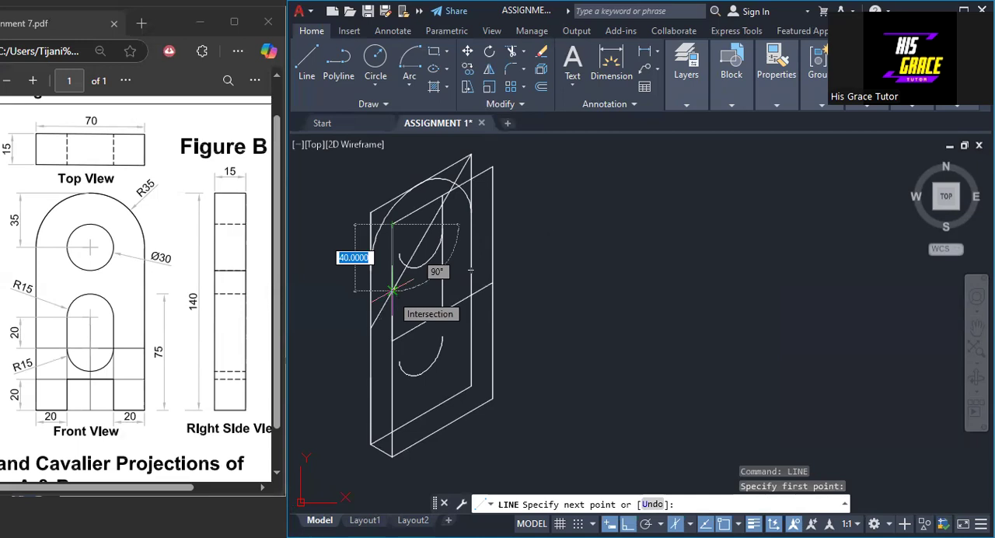
{"action": "type", "text": "35"}
{"action": "key", "text": "Return"}
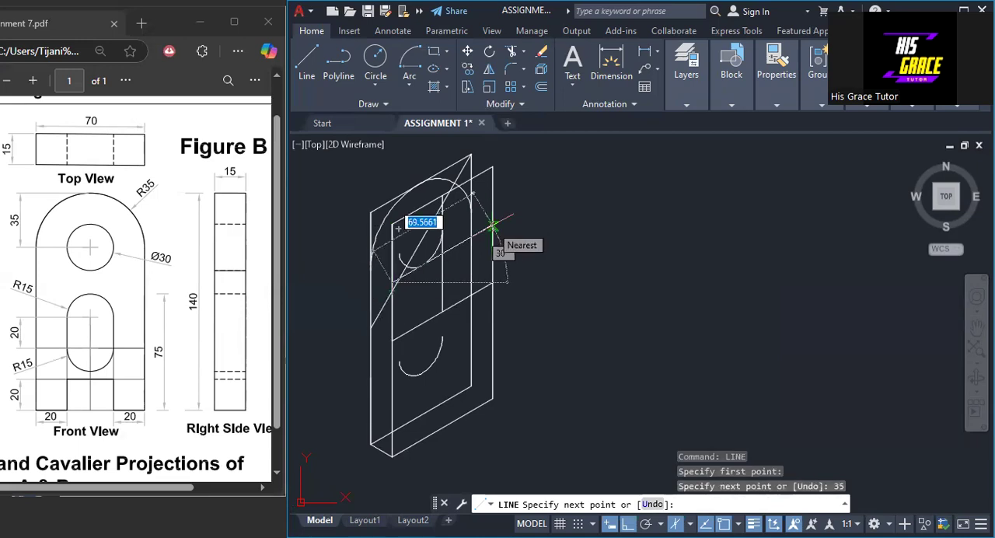
{"action": "type", "text": "70"}
{"action": "key", "text": "Return"}
{"action": "right_click", "coordinate": [492, 227]}
{"action": "left_click", "coordinate": [492, 227]}
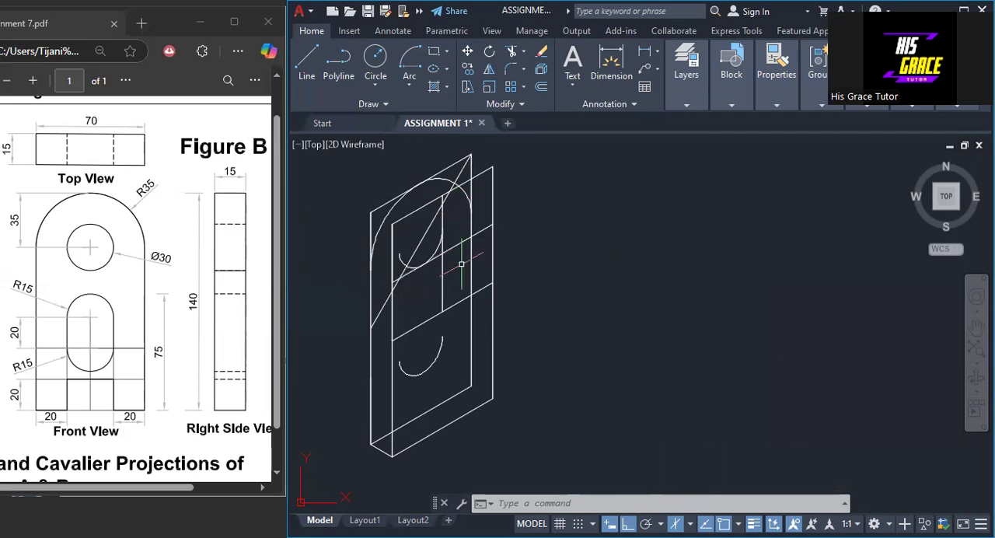
- Draw the long diagonal of the second face's upper 70 square from its lower-left to its upper-right corner
{"action": "right_click", "coordinate": [608, 211]}
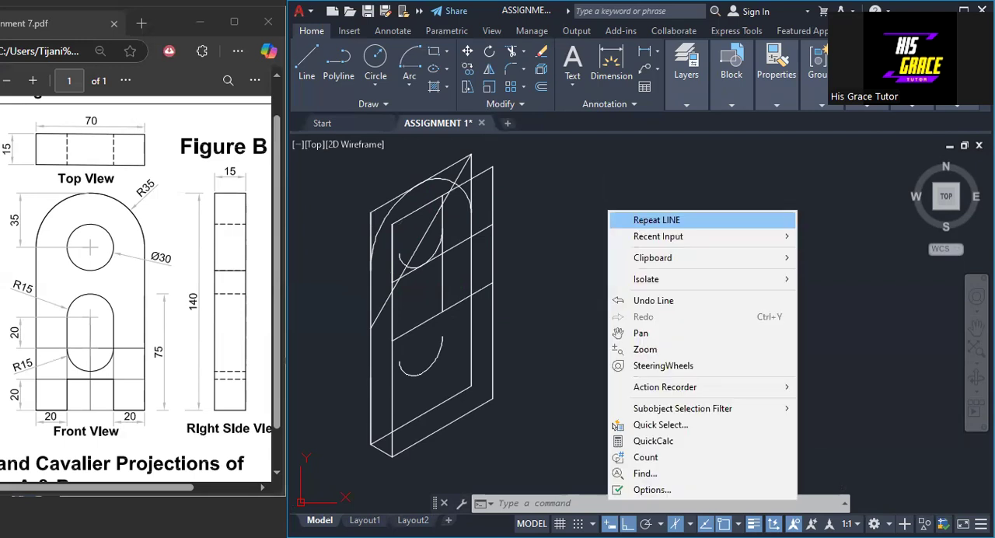
{"action": "left_click", "coordinate": [637, 220]}
{"action": "left_click", "coordinate": [392, 339]}
{"action": "left_click", "coordinate": [493, 167]}
{"action": "right_click", "coordinate": [495, 172]}
{"action": "left_click", "coordinate": [511, 179]}
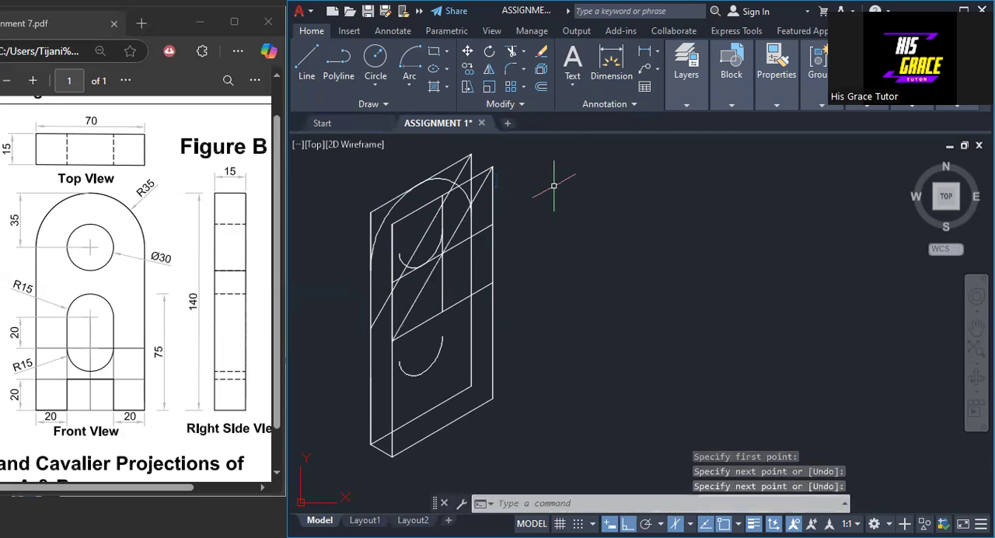
- Draw a construction line from the second face's top-edge midpoint to the lower-right corner of its upper 70 square
{"action": "right_click", "coordinate": [553, 193]}
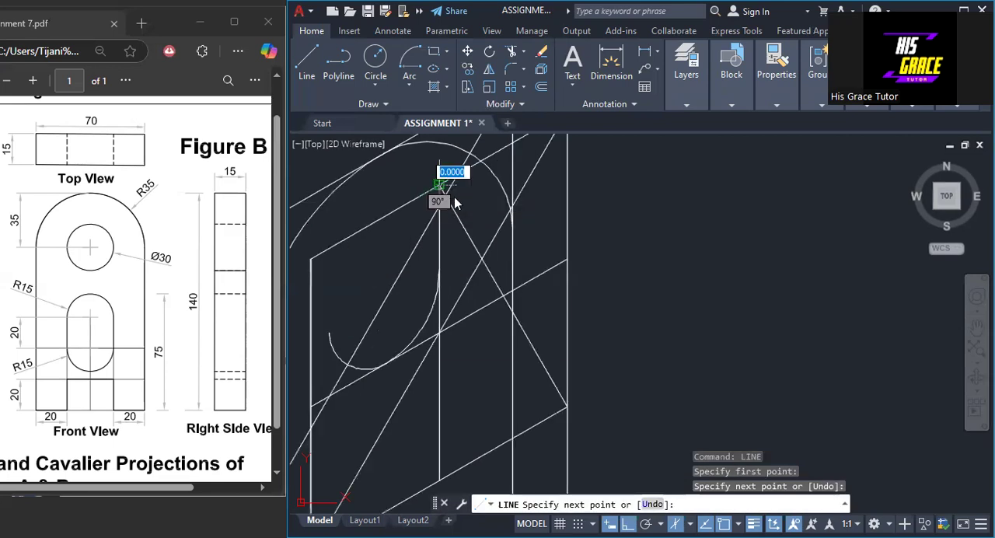
{"action": "right_click", "coordinate": [436, 187]}
{"action": "left_click", "coordinate": [454, 197]}
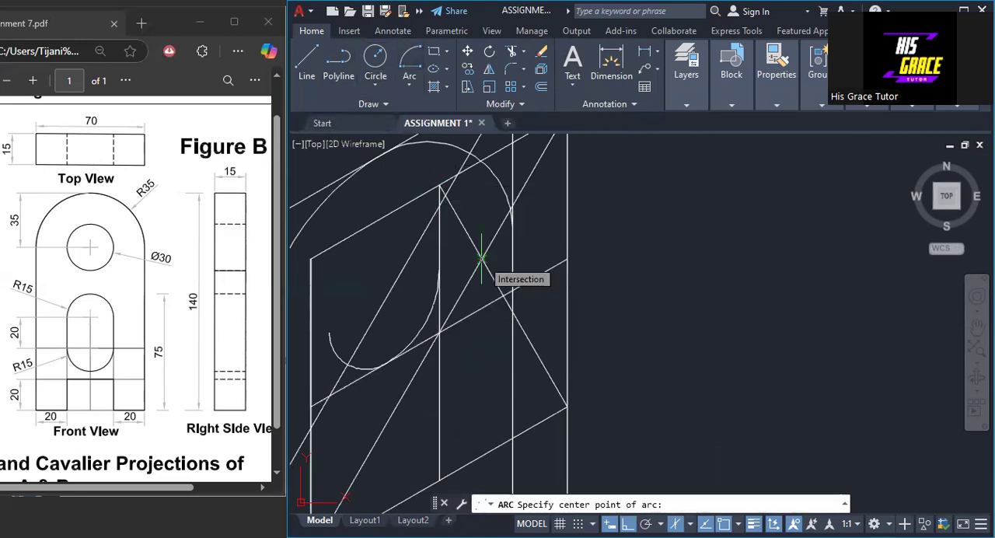
- Draw a centre-based arc about the crossing of the two diagonal lines, from the right edge's 35 point to the top-edge midpoint
{"action": "left_click", "coordinate": [483, 258]}
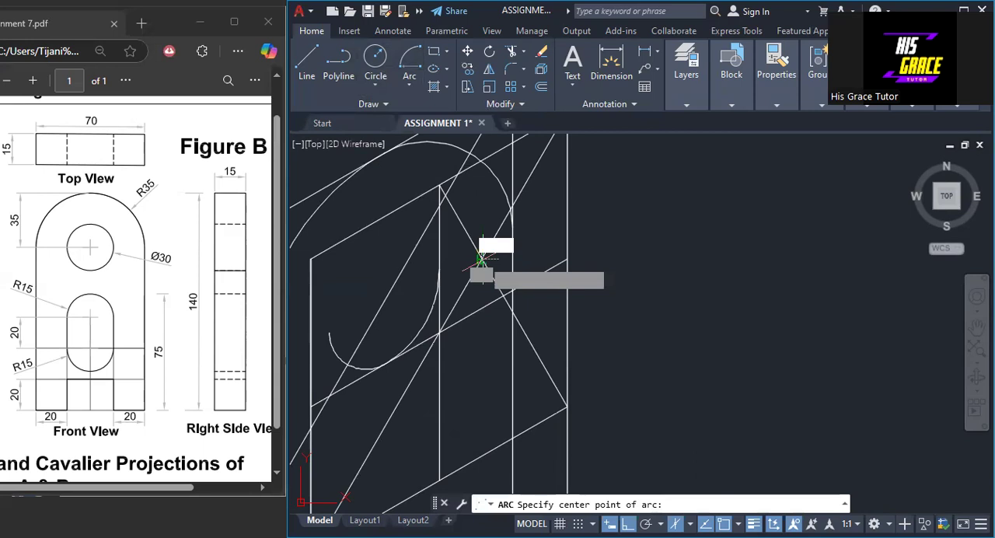
{"action": "left_click", "coordinate": [482, 259]}
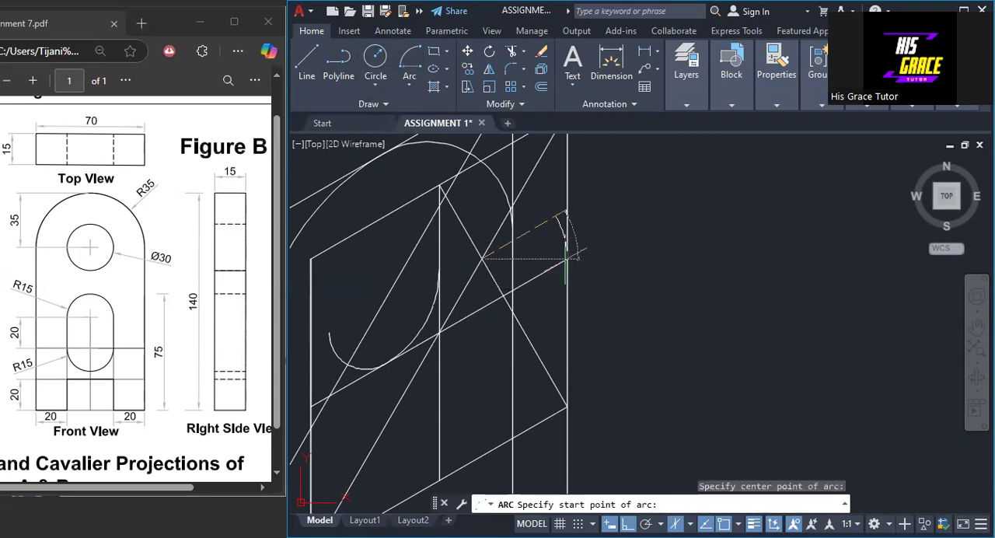
{"action": "left_click", "coordinate": [566, 259]}
{"action": "left_click", "coordinate": [440, 186]}
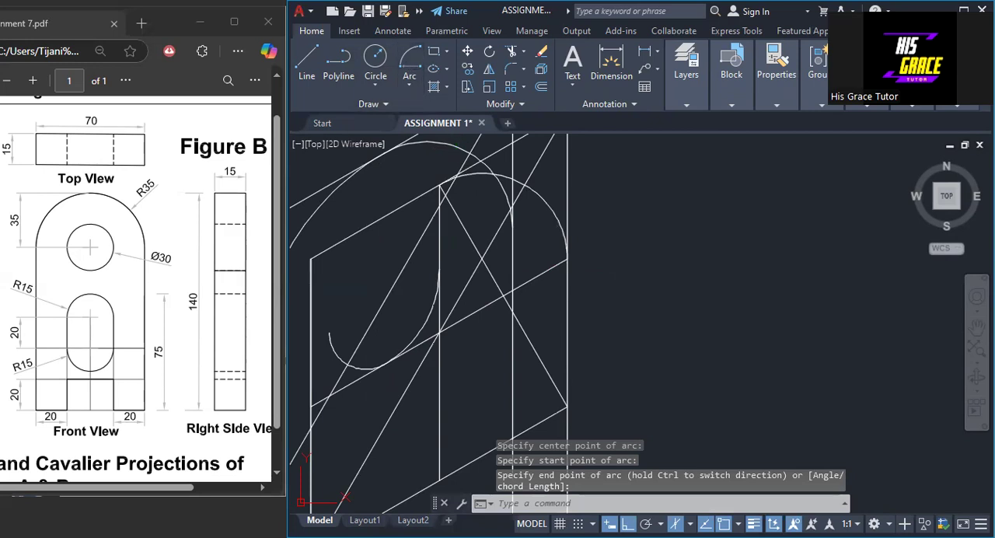
- Draw the large arc centred on the upper square's lower-right corner, from the top-edge midpoint to the left edge's 35 point
{"action": "key", "text": "Return"}
{"action": "left_click", "coordinate": [567, 406]}
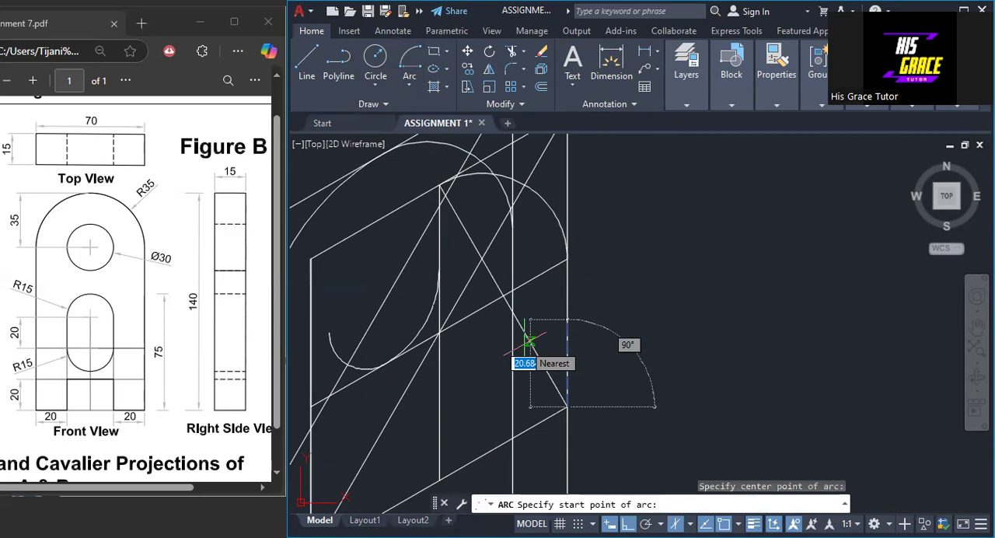
{"action": "left_click", "coordinate": [440, 187]}
{"action": "left_click", "coordinate": [311, 406]}
{"action": "scroll", "coordinate": [749, 287], "scroll_direction": "down", "scroll_amount": 2}
{"action": "scroll", "coordinate": [749, 287], "scroll_direction": "up", "scroll_amount": 2}
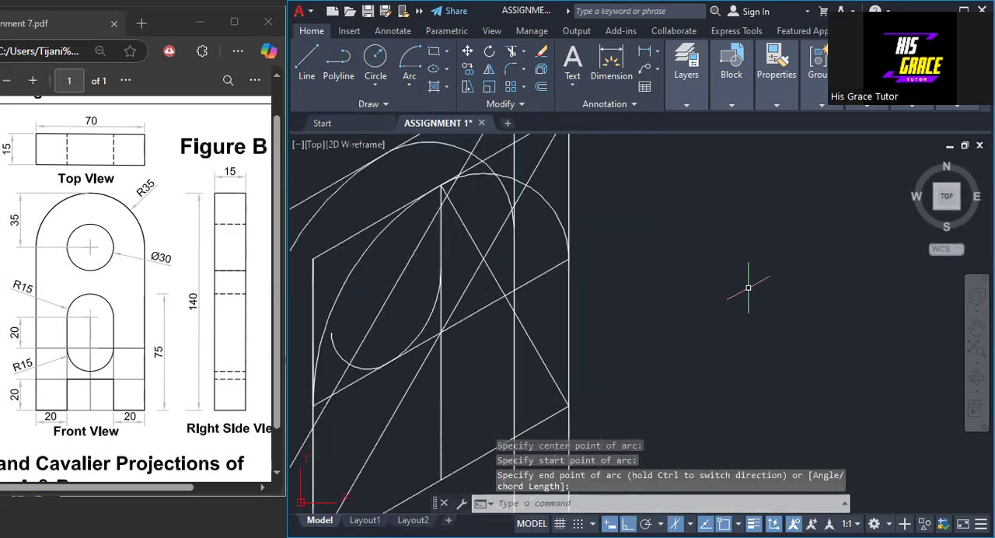
- Erase the construction line from the second face's top midpoint and the first face's right vertical edge
{"action": "left_click", "coordinate": [535, 346]}
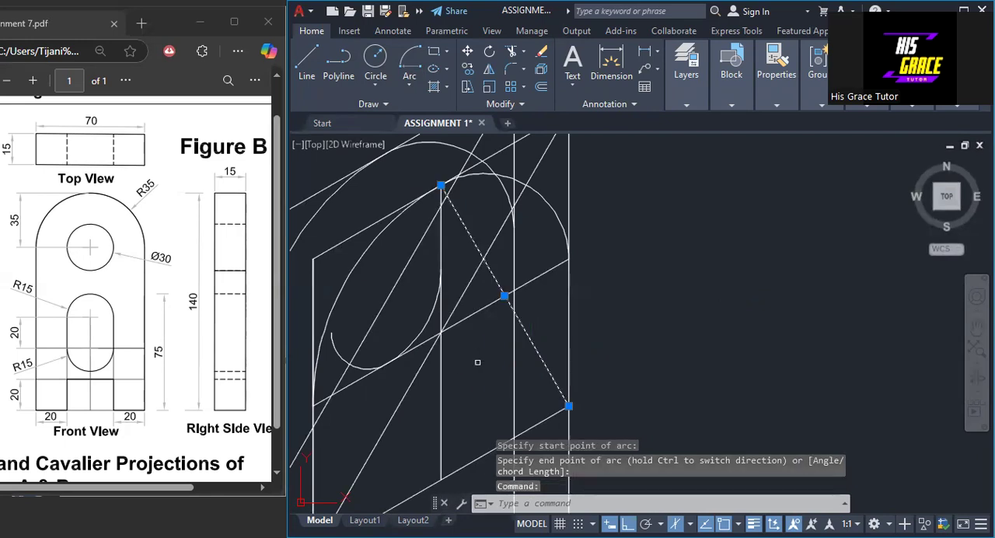
{"action": "left_click", "coordinate": [515, 371]}
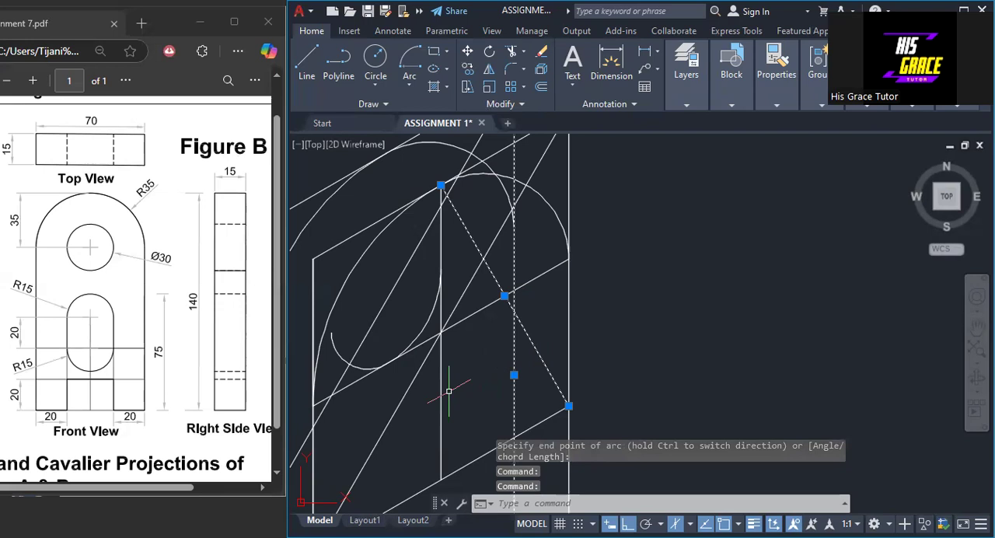
{"action": "right_click", "coordinate": [725, 281]}
{"action": "left_click", "coordinate": [757, 269]}
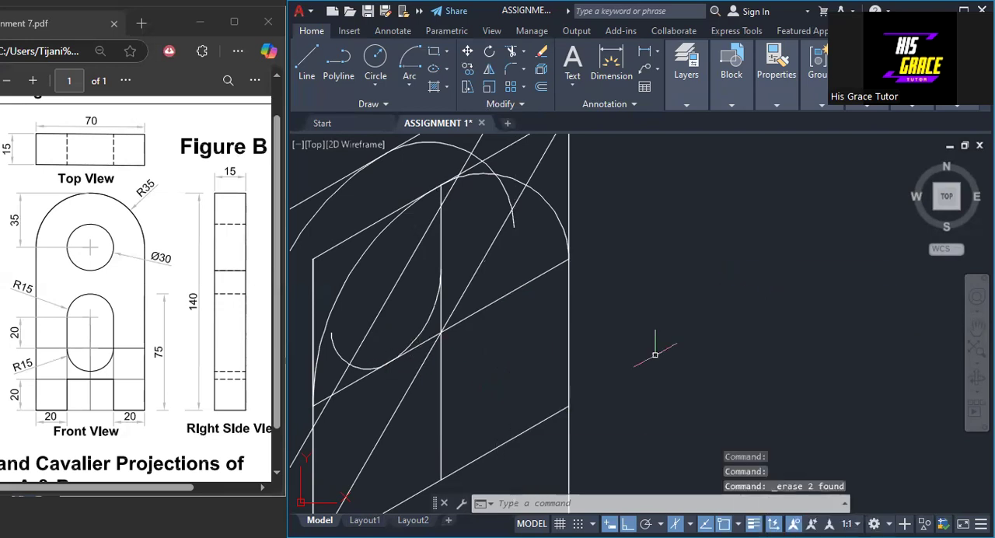
- Draw a 30 by 30 isometric square around the second face's hole centre, starting with a line 15 up from the centre
{"action": "scroll", "coordinate": [651, 342], "scroll_direction": "down", "scroll_amount": 1}
{"action": "middle_click_drag", "start_coordinate": [645, 337], "coordinate": [632, 304]}
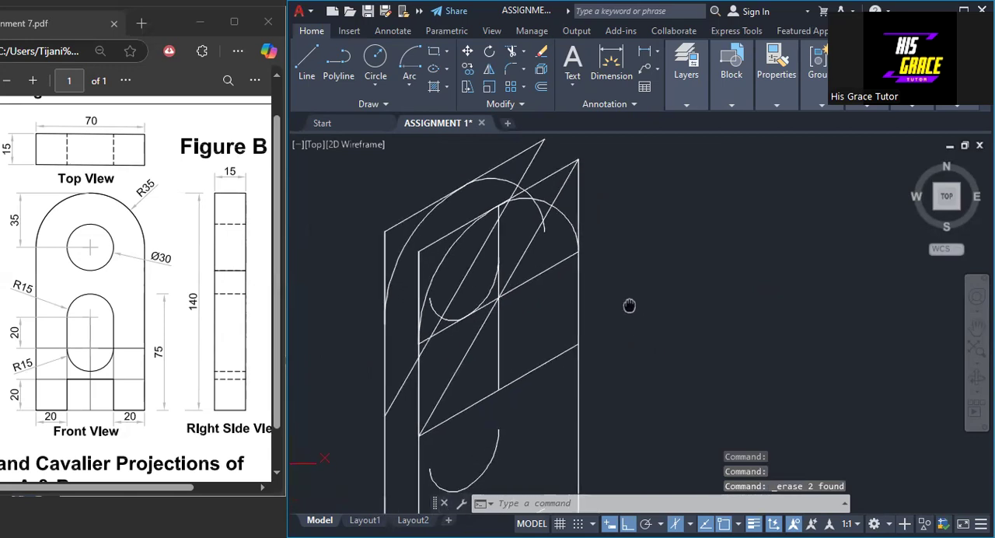
{"action": "right_click", "coordinate": [629, 309]}
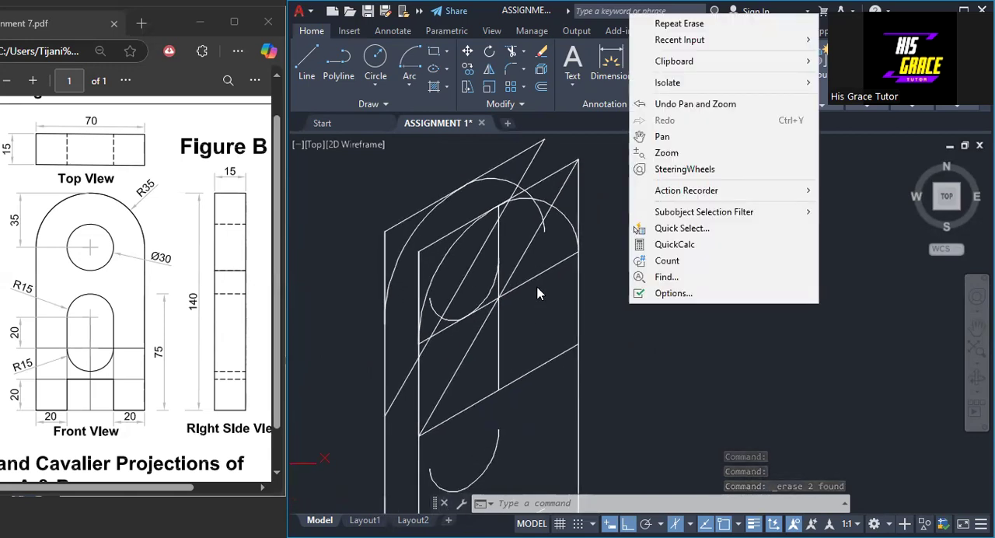
{"action": "key", "text": "Escape"}
{"action": "scroll", "coordinate": [533, 300], "scroll_direction": "up", "scroll_amount": 2}
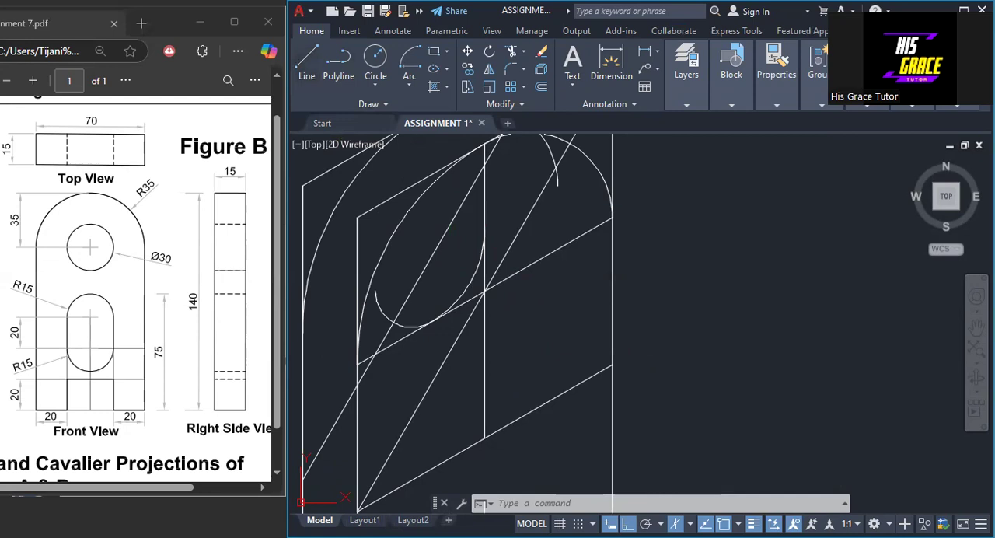
{"action": "left_click", "coordinate": [306, 62]}
{"action": "left_click", "coordinate": [485, 290]}
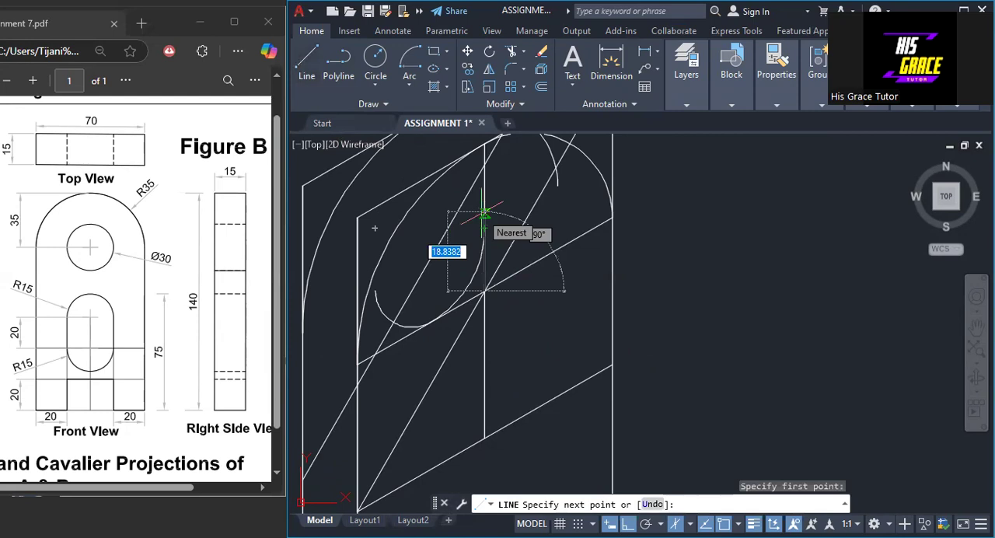
{"action": "type", "text": "15"}
{"action": "key", "text": "Return"}
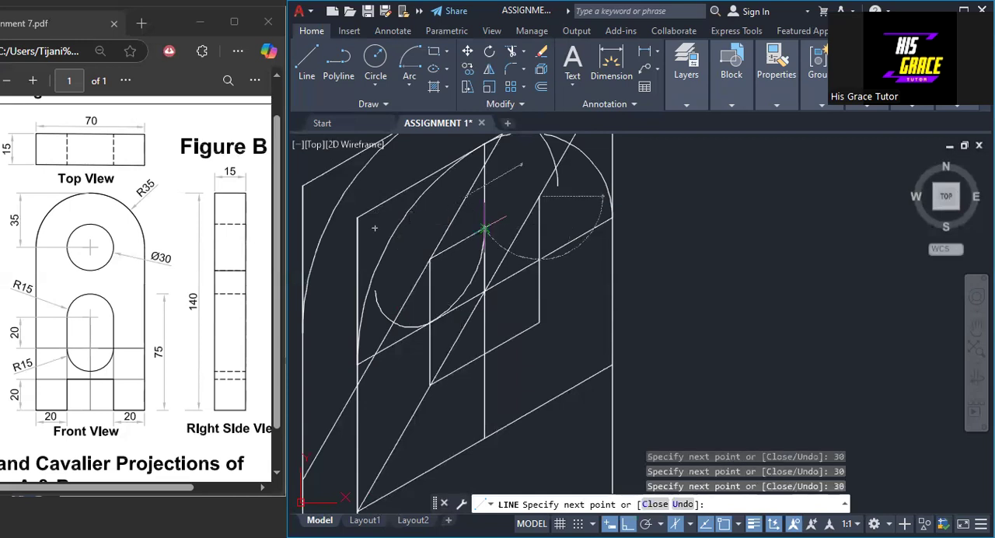
{"action": "left_click", "coordinate": [484, 228]}
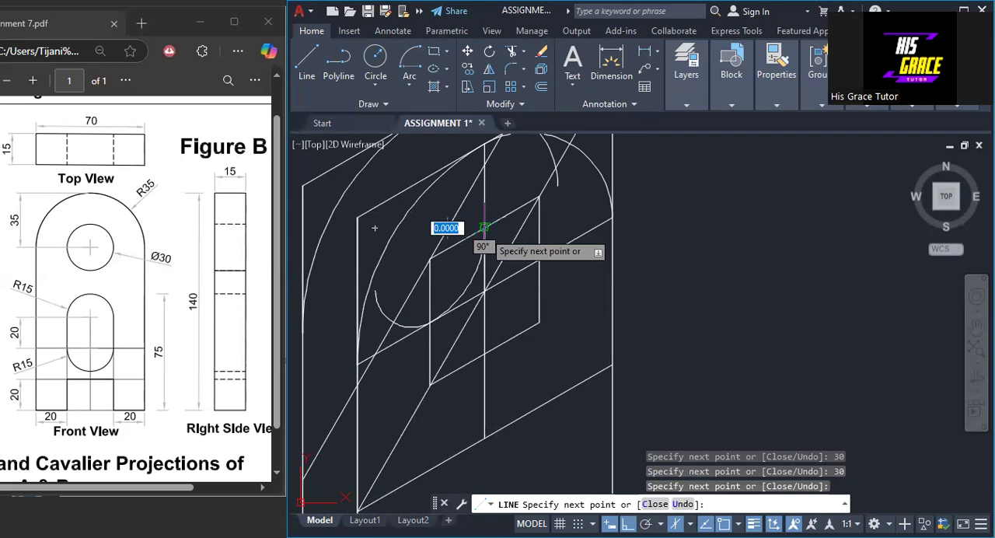
{"action": "right_click", "coordinate": [484, 229]}
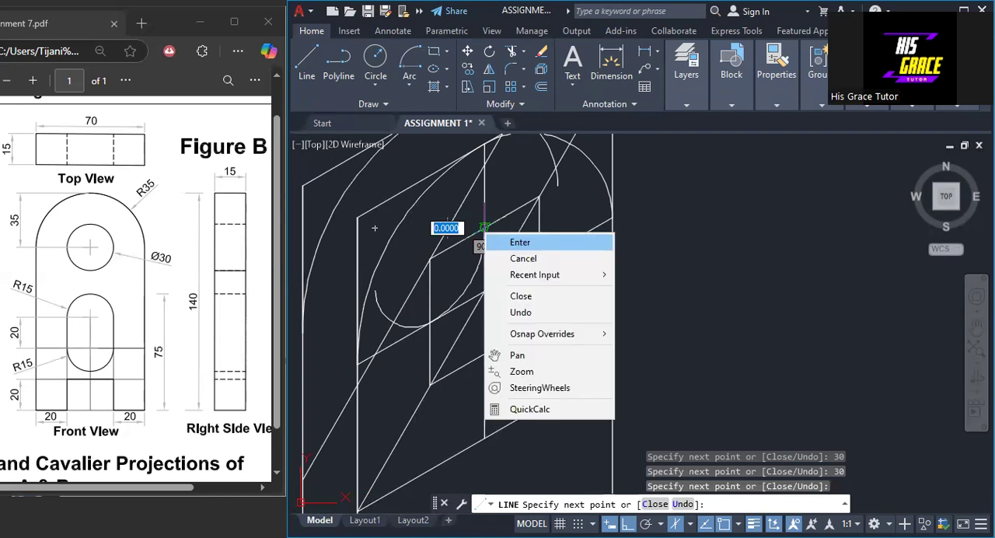
{"action": "left_click", "coordinate": [520, 241]}
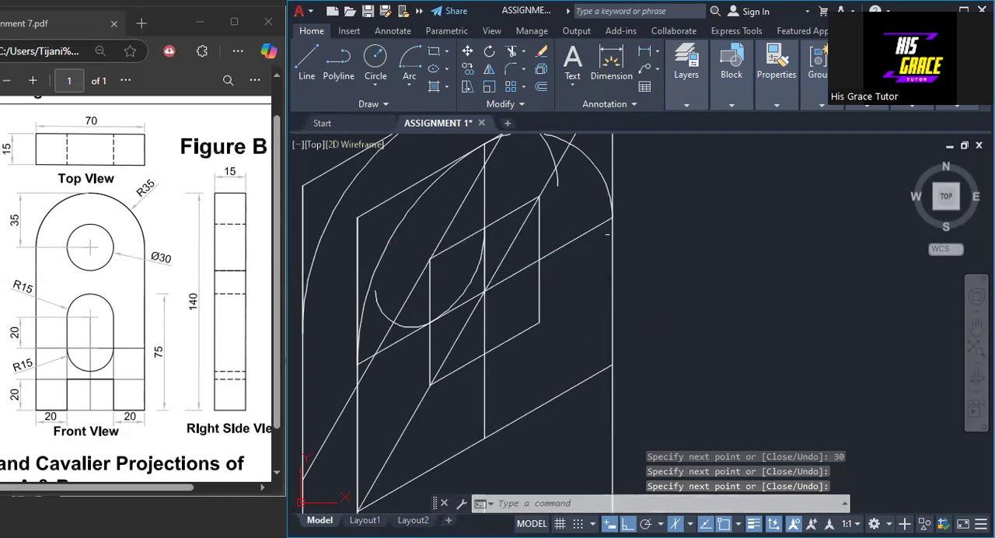
{"action": "right_click", "coordinate": [665, 232]}
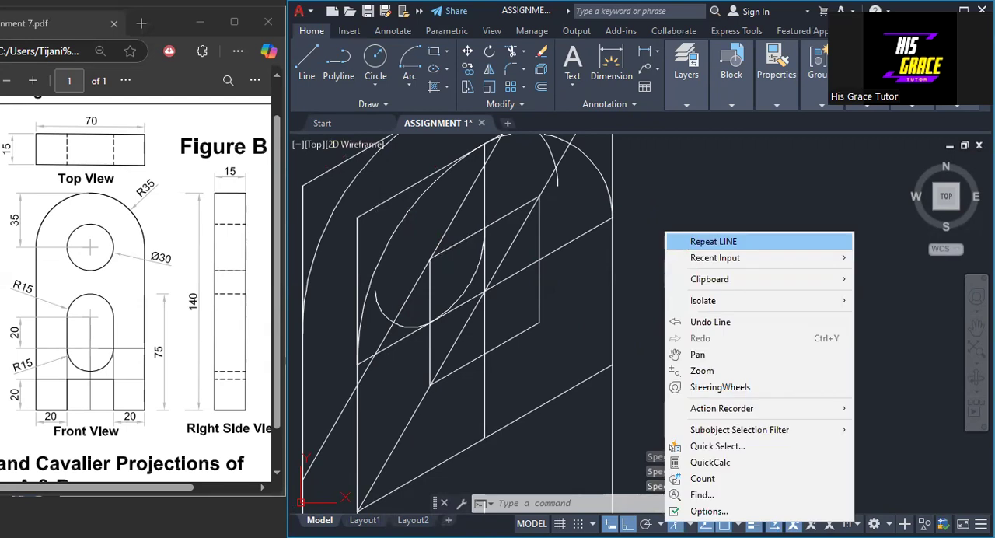
- Draw construction lines from the 30 by 30 isometric square's lower-right corner to its top-edge and left-edge midpoints
{"action": "right_click", "coordinate": [629, 221]}
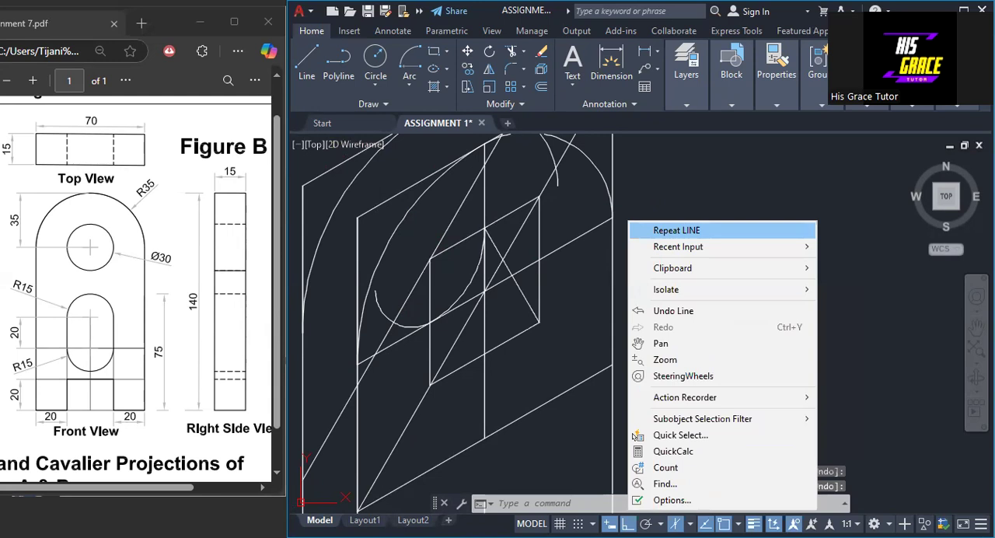
{"action": "left_click", "coordinate": [642, 230]}
{"action": "left_click", "coordinate": [538, 322]}
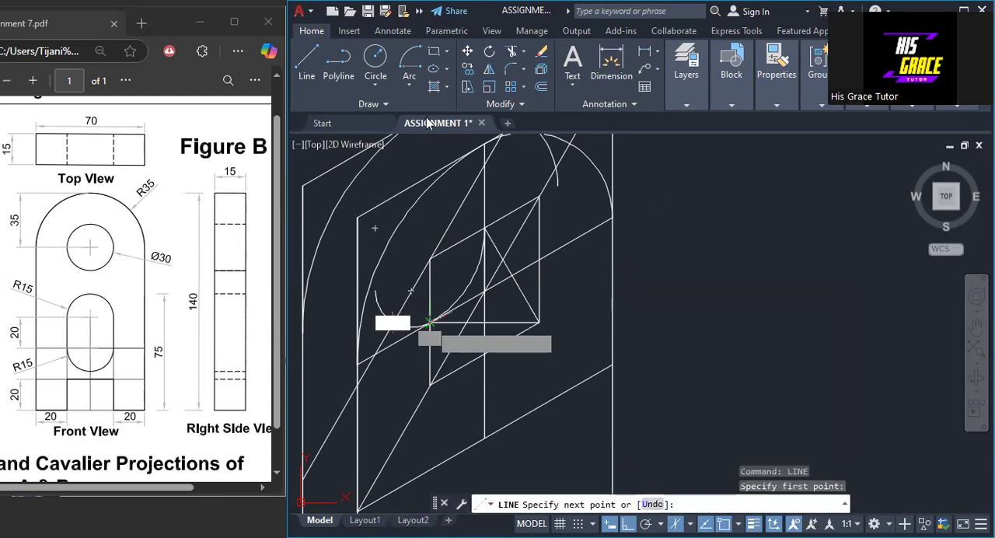
{"action": "key", "text": "Return"}
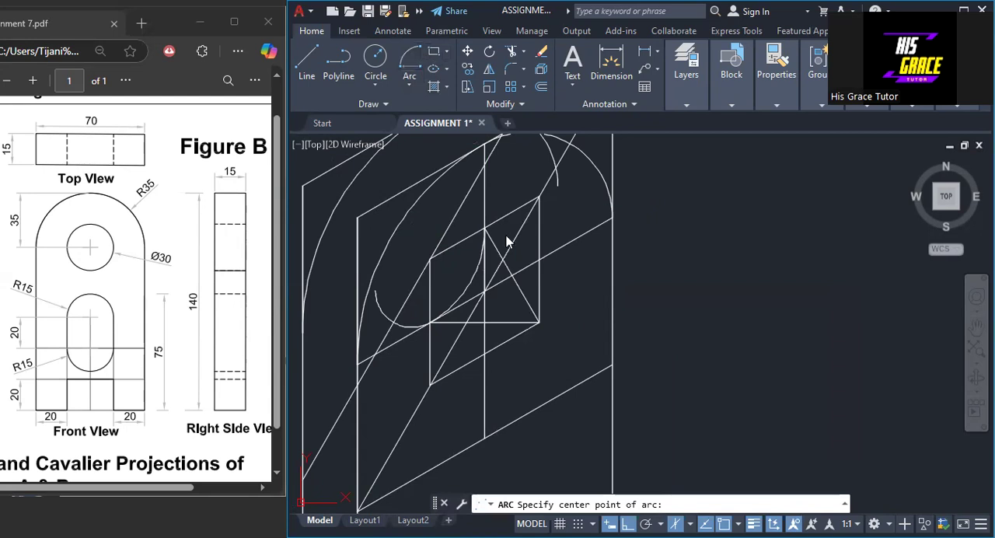
- Draw the hole's upper small arc about the upper diagonal crossing, from the square's right-edge midpoint to its top-edge midpoint
{"action": "left_click", "coordinate": [502, 260]}
{"action": "left_click", "coordinate": [539, 260]}
{"action": "left_click", "coordinate": [484, 228]}
{"action": "right_click", "coordinate": [484, 228]}
{"action": "key", "text": "Escape"}
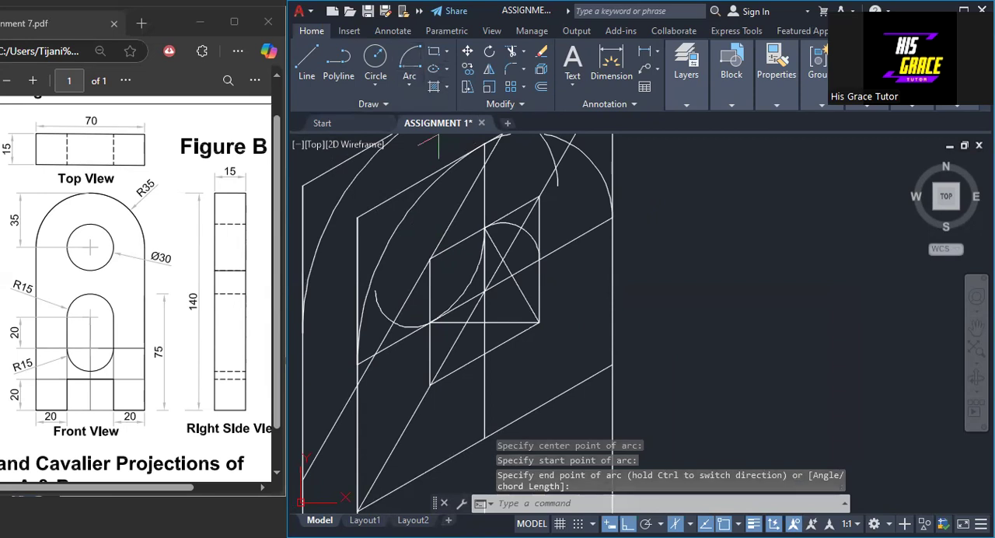
- Complete the hole's isometric circle with the lower small arc about the lower diagonal crossing and the large side arcs through the square's edge midpoints
{"action": "key", "text": "Return"}
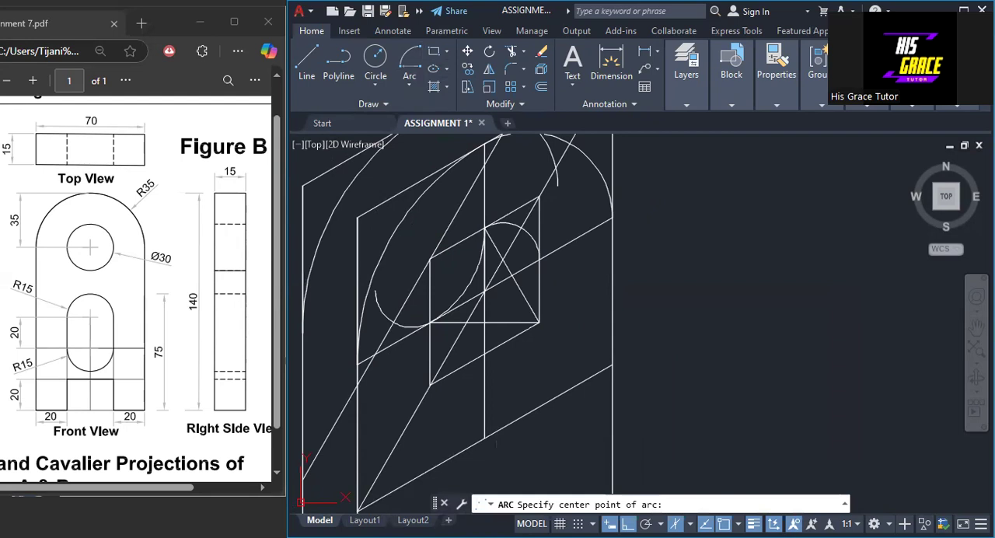
{"action": "left_click", "coordinate": [466, 323]}
{"action": "left_click", "coordinate": [430, 323]}
{"action": "left_click", "coordinate": [484, 355]}
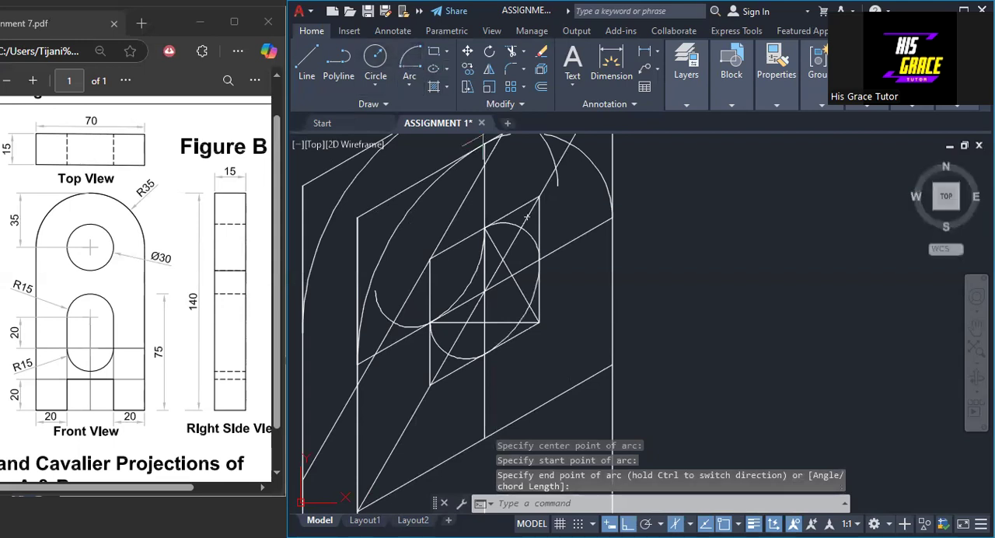
{"action": "left_click", "coordinate": [527, 217]}
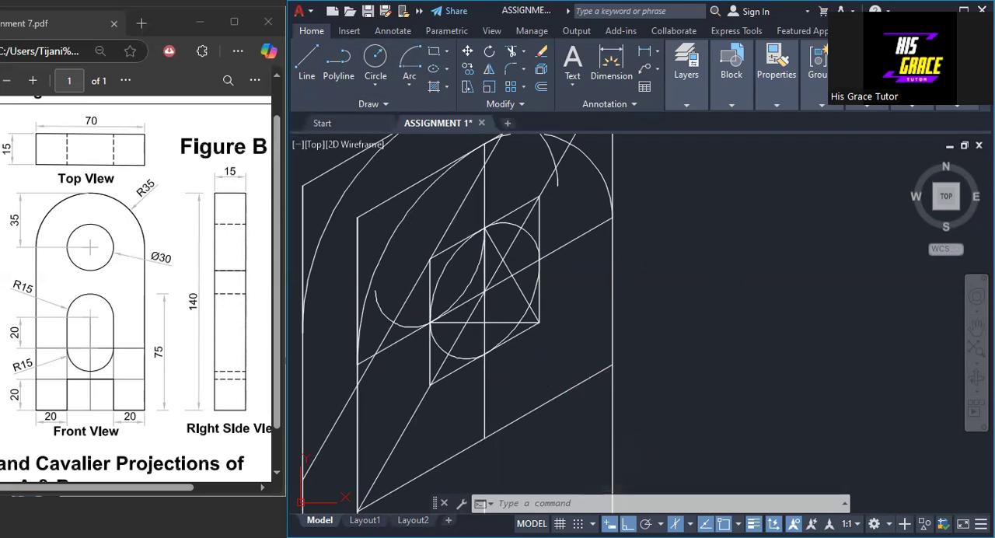
{"action": "left_click", "coordinate": [484, 342]}
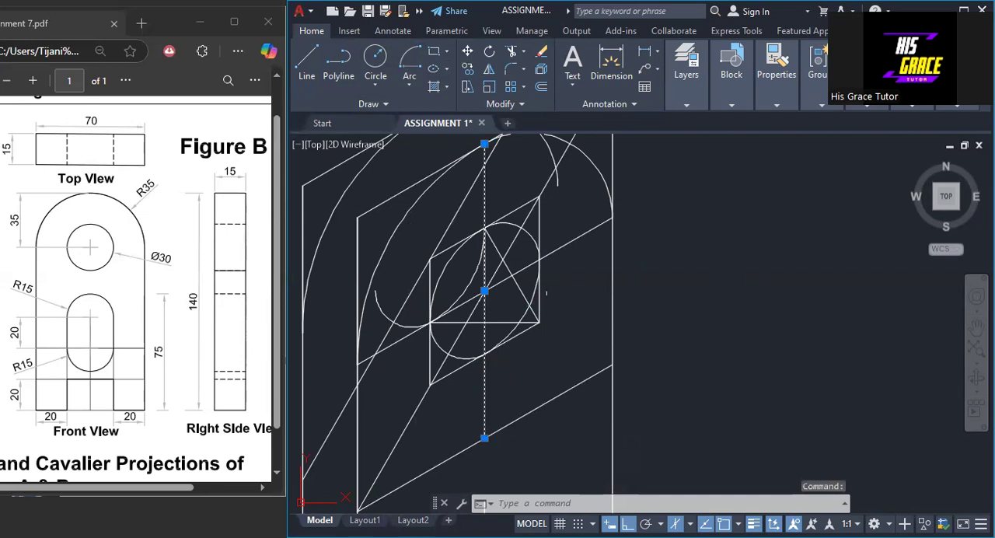
{"action": "left_click", "coordinate": [519, 195]}
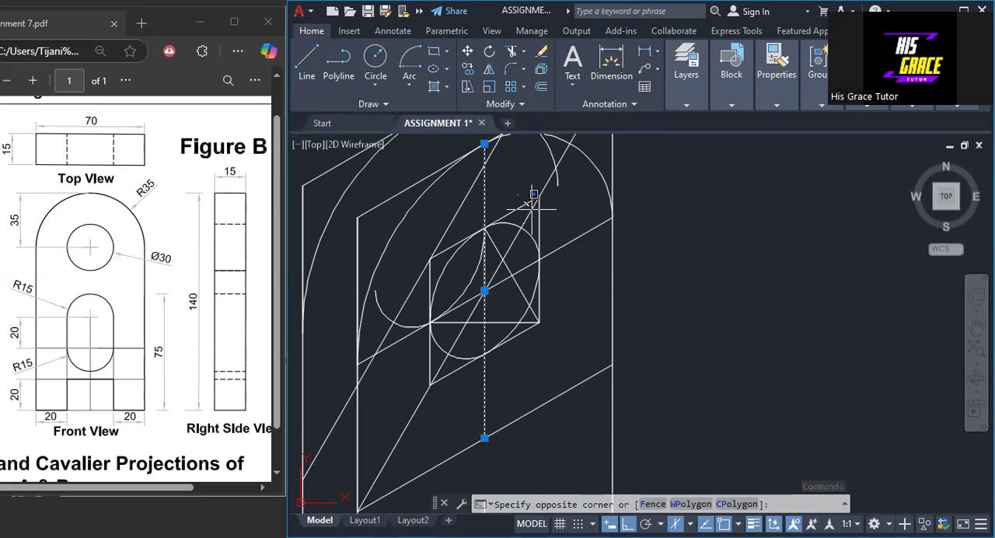
{"action": "left_click_drag", "start_coordinate": [532, 209], "coordinate": [469, 228]}
{"action": "left_click", "coordinate": [455, 245]}
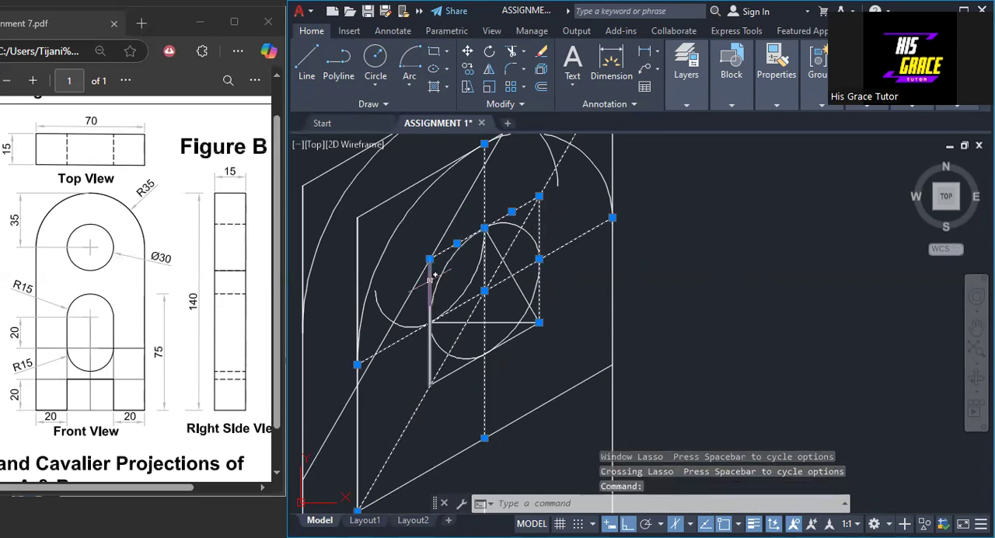
{"action": "left_click", "coordinate": [429, 281]}
{"action": "left_click", "coordinate": [458, 322]}
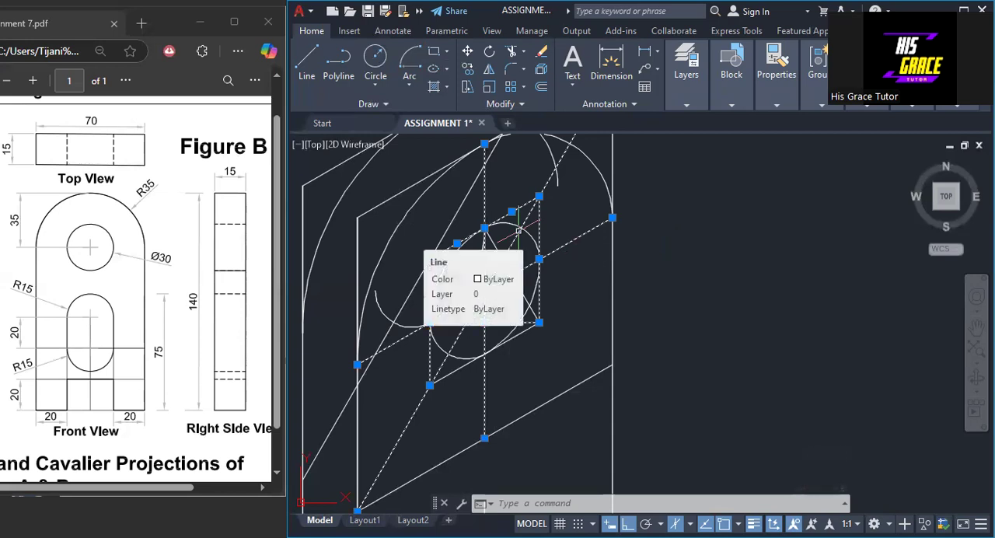
{"action": "key", "text": "Escape"}
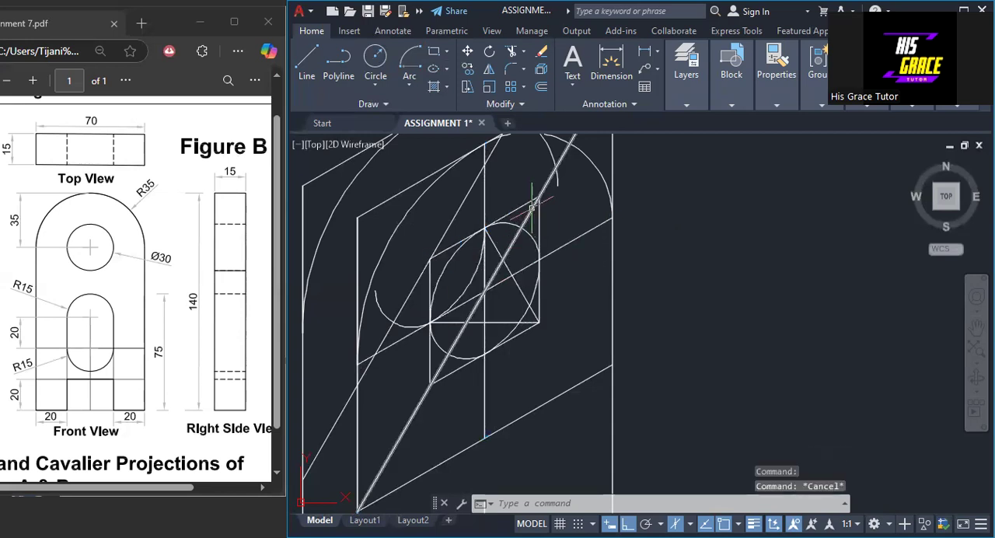
{"action": "middle_click_drag", "start_coordinate": [531, 206], "coordinate": [536, 309]}
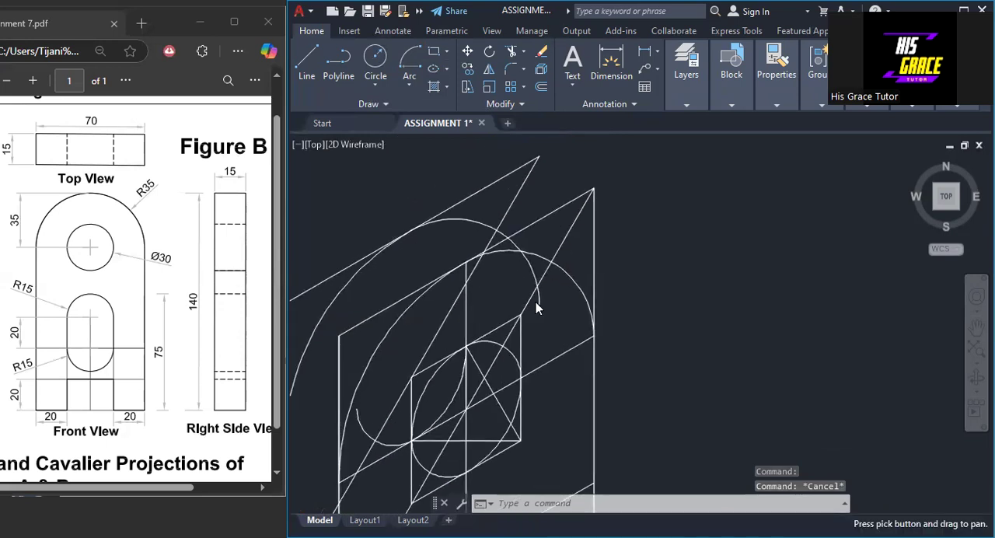
{"action": "right_click", "coordinate": [535, 302]}
{"action": "key", "text": "Escape"}
{"action": "scroll", "coordinate": [519, 233], "scroll_direction": "up", "scroll_amount": 4}
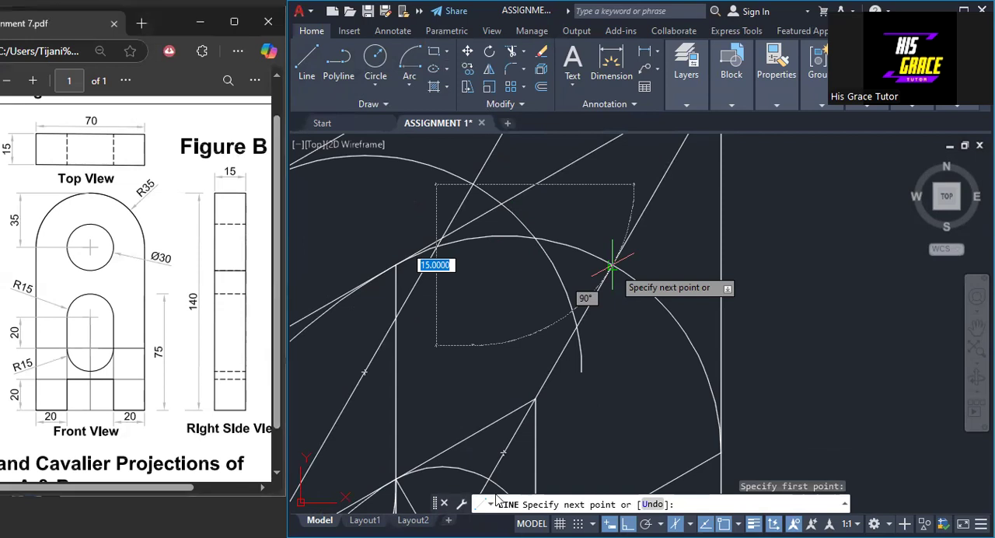
{"action": "right_click", "coordinate": [278, 343]}
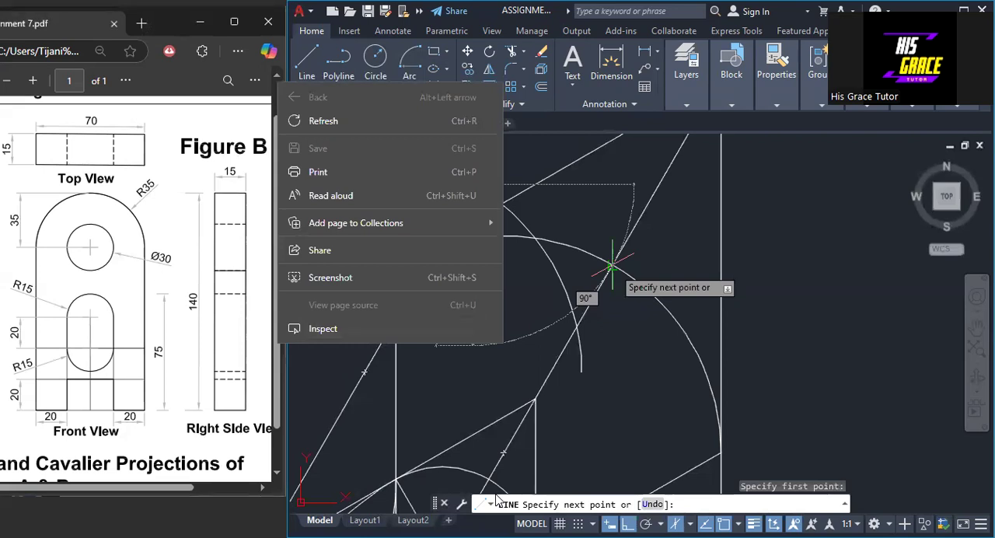
{"action": "left_click", "coordinate": [497, 501]}
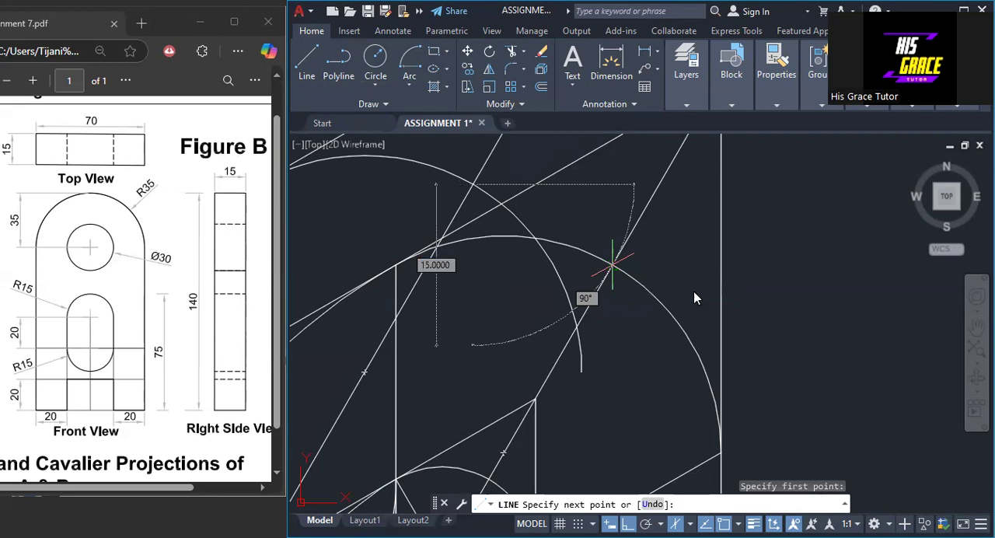
{"action": "right_click", "coordinate": [663, 292]}
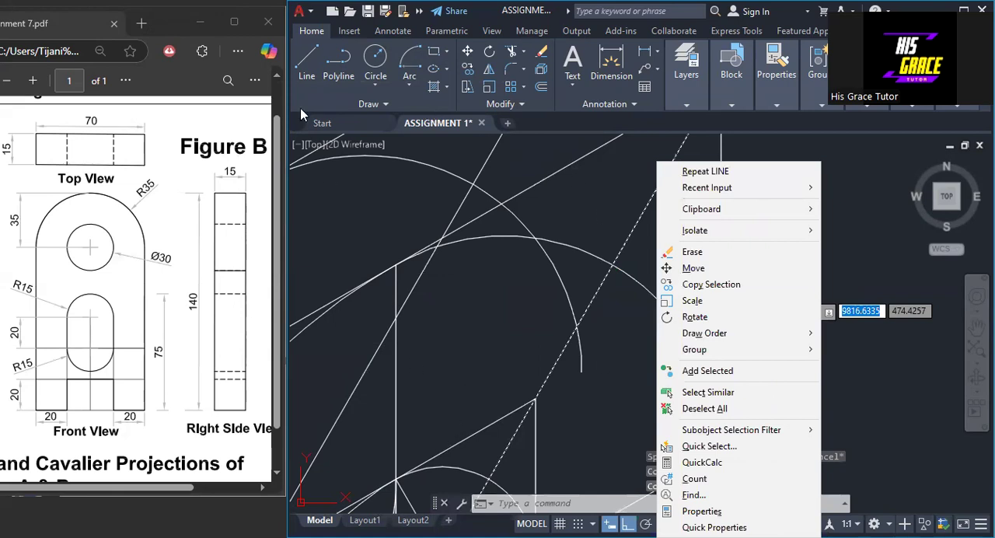
{"action": "right_click", "coordinate": [539, 272]}
{"action": "left_click", "coordinate": [721, 270]}
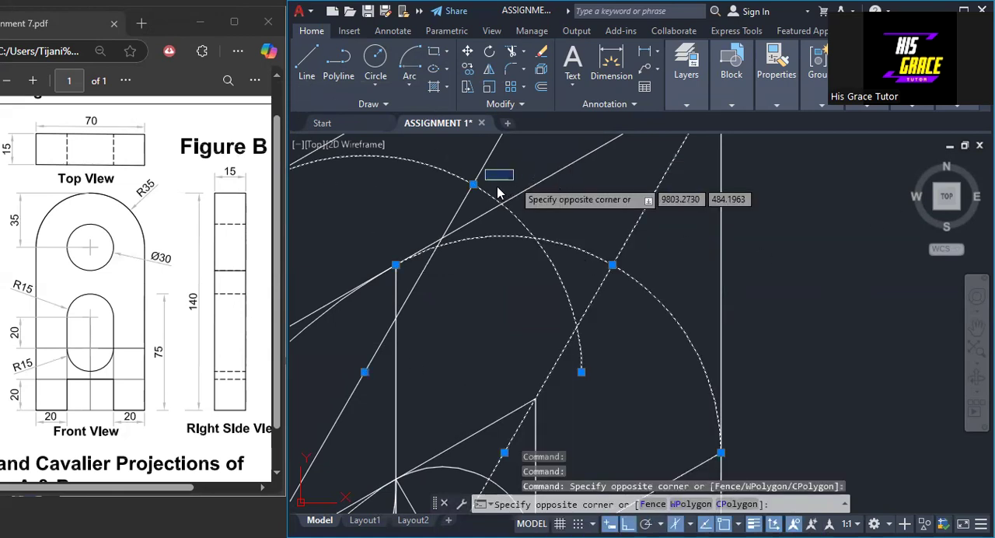
{"action": "key", "text": "Escape"}
{"action": "key", "text": "Escape"}
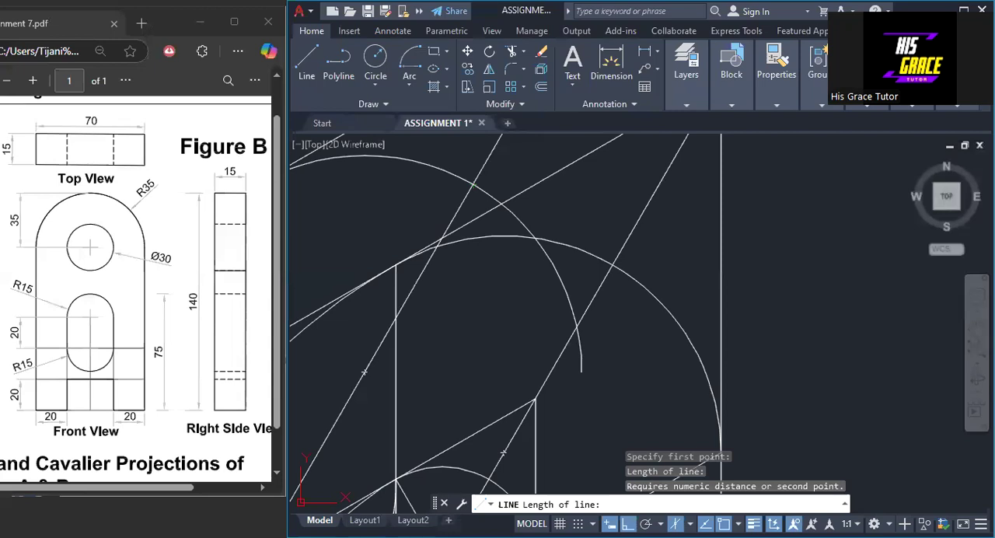
{"action": "key", "text": "Escape"}
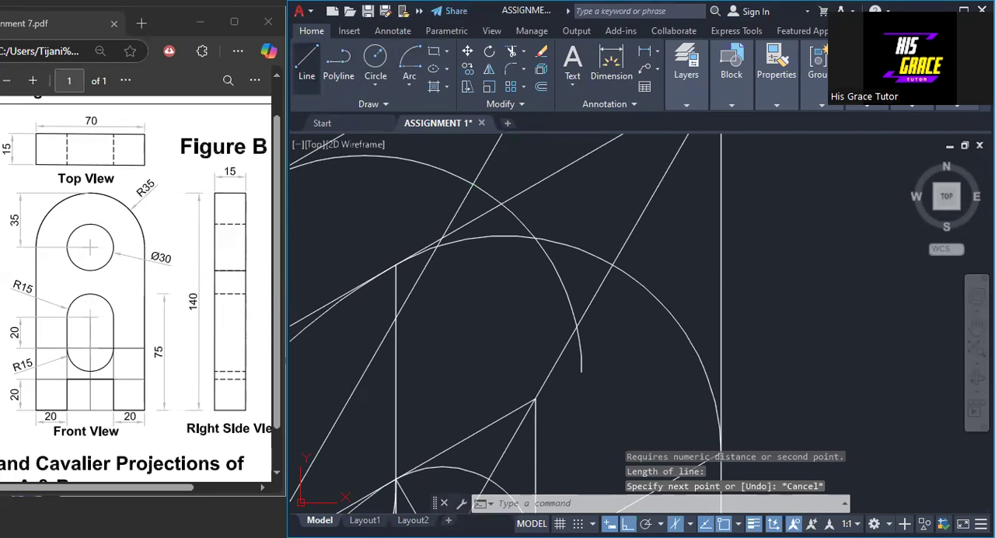
- Draw a connecting line between the two faces' rounded tops, joining the points where the long diagonals cross their upper-right arcs
{"action": "left_click", "coordinate": [307, 62]}
{"action": "left_click", "coordinate": [473, 184]}
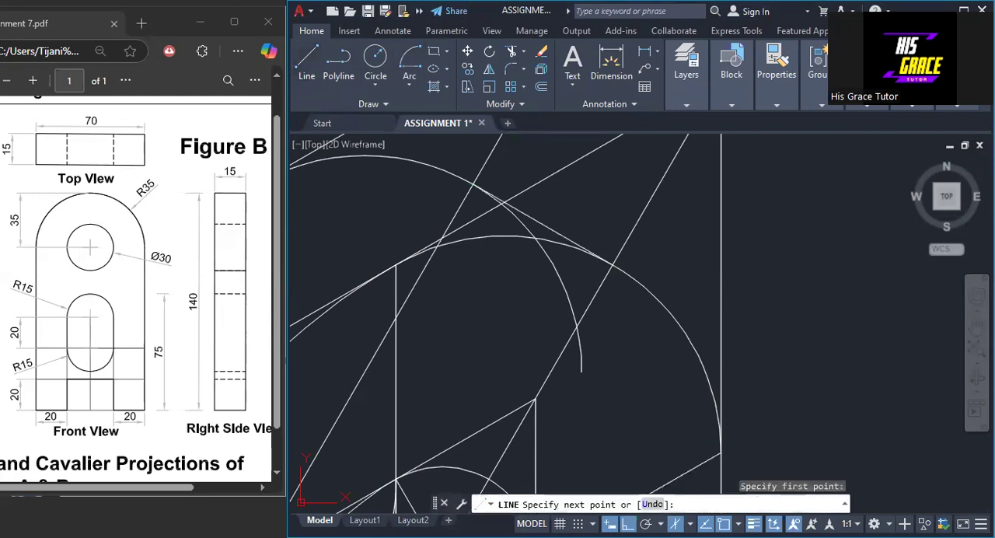
{"action": "left_click", "coordinate": [612, 265]}
{"action": "key", "text": "Return"}
- Try to erase both long diagonals, the second face's centre line and the construction square around its hole
{"action": "scroll", "coordinate": [684, 299], "scroll_direction": "down", "scroll_amount": 2}
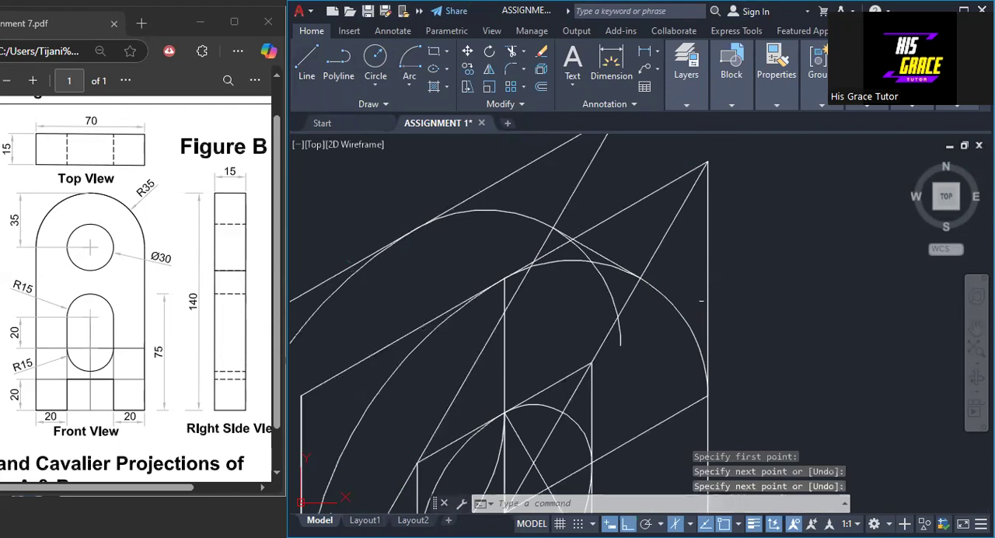
{"action": "left_click", "coordinate": [664, 234]}
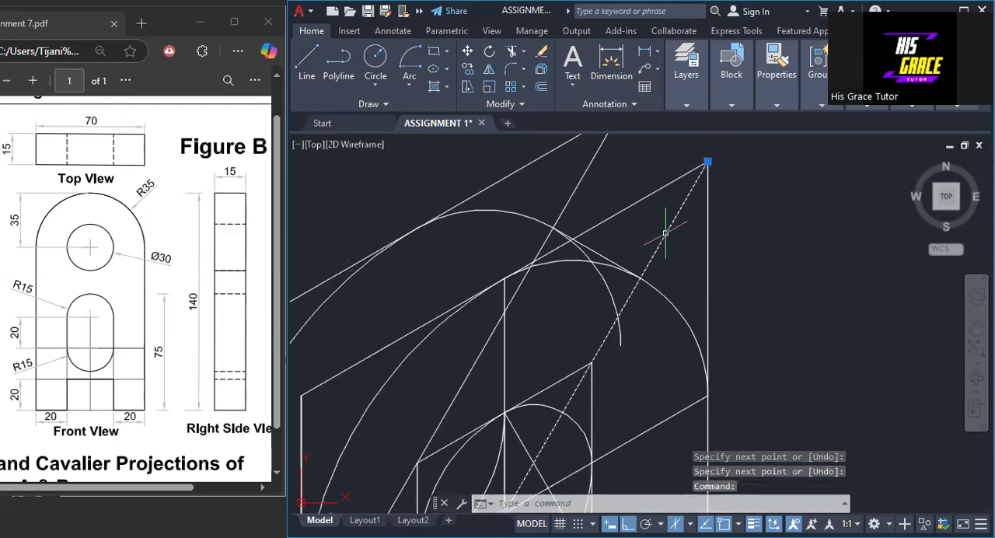
{"action": "left_click", "coordinate": [563, 205]}
{"action": "scroll", "coordinate": [566, 196], "scroll_direction": "down", "scroll_amount": 3}
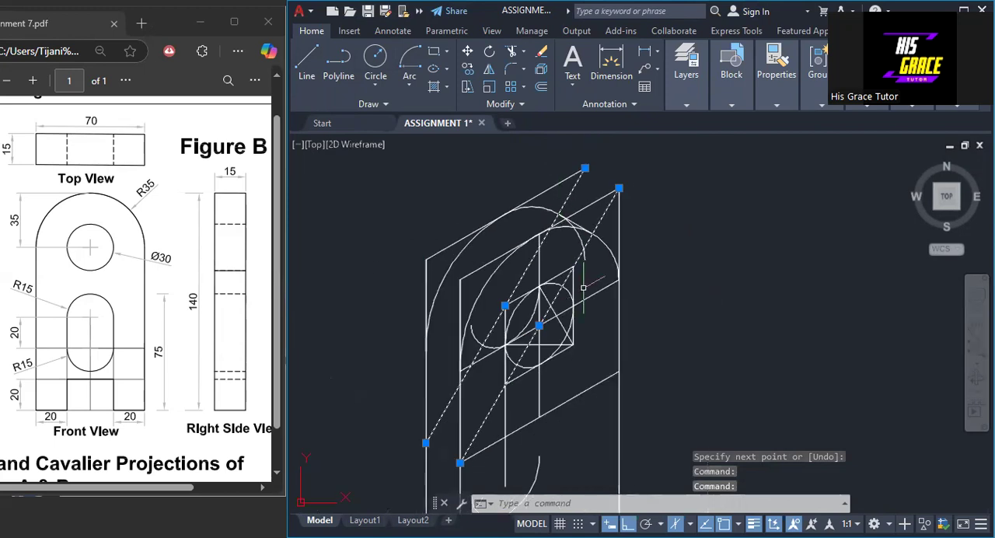
{"action": "scroll", "coordinate": [587, 286], "scroll_direction": "up", "scroll_amount": 2}
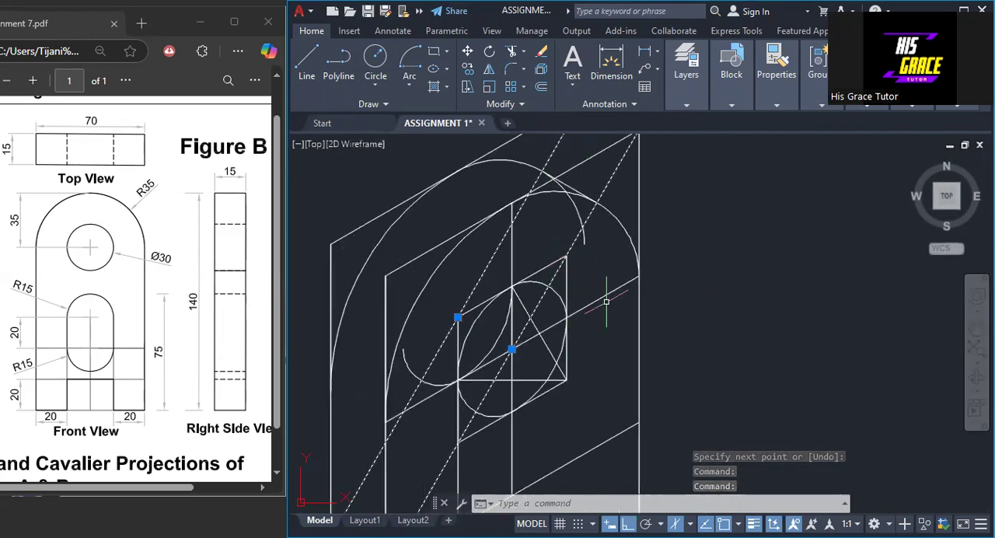
{"action": "left_click", "coordinate": [614, 289]}
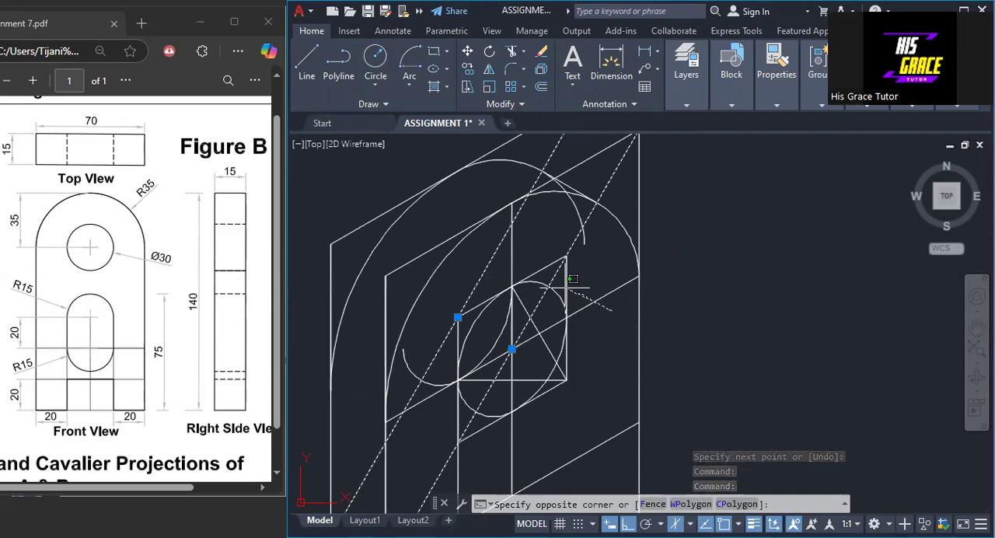
{"action": "left_click_drag", "start_coordinate": [573, 277], "coordinate": [499, 279]}
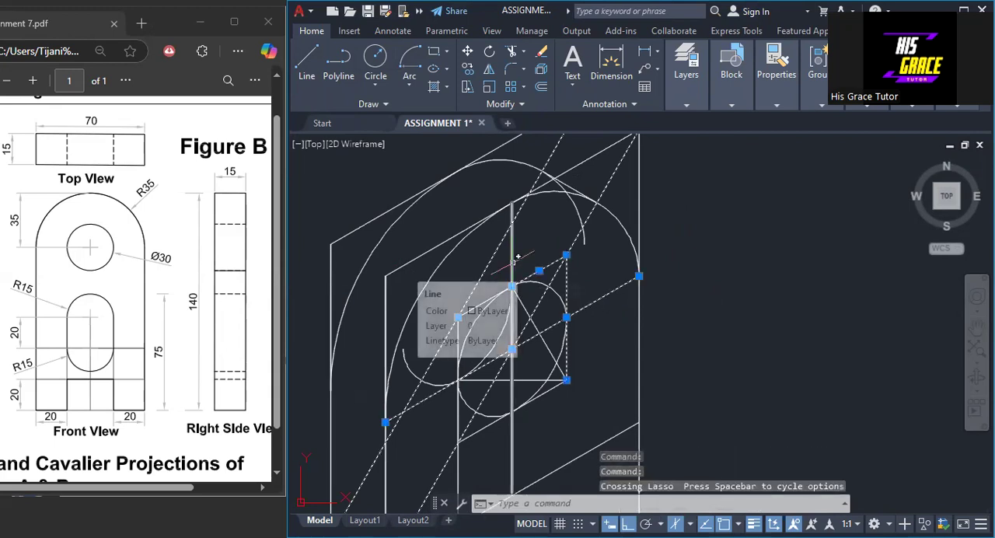
{"action": "left_click", "coordinate": [471, 310]}
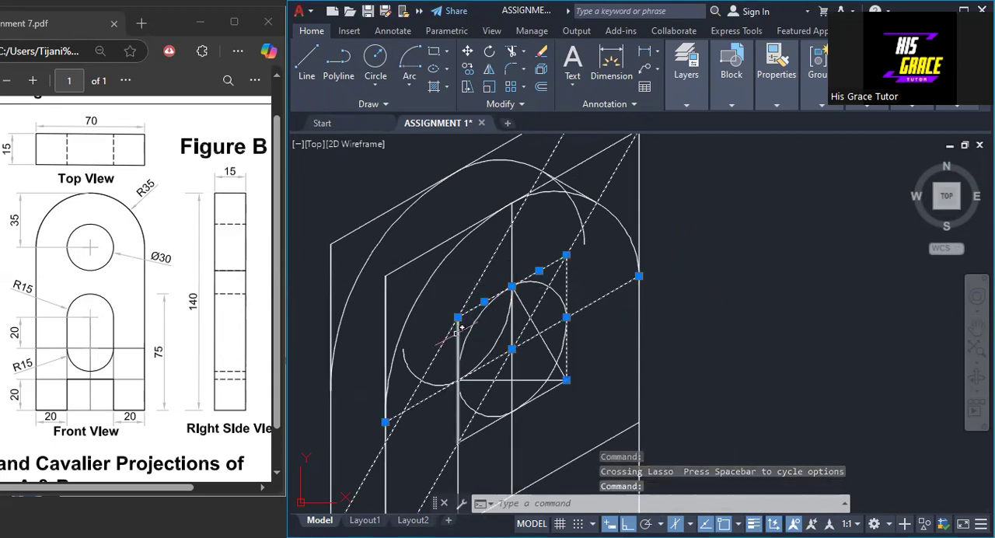
{"action": "left_click", "coordinate": [457, 331]}
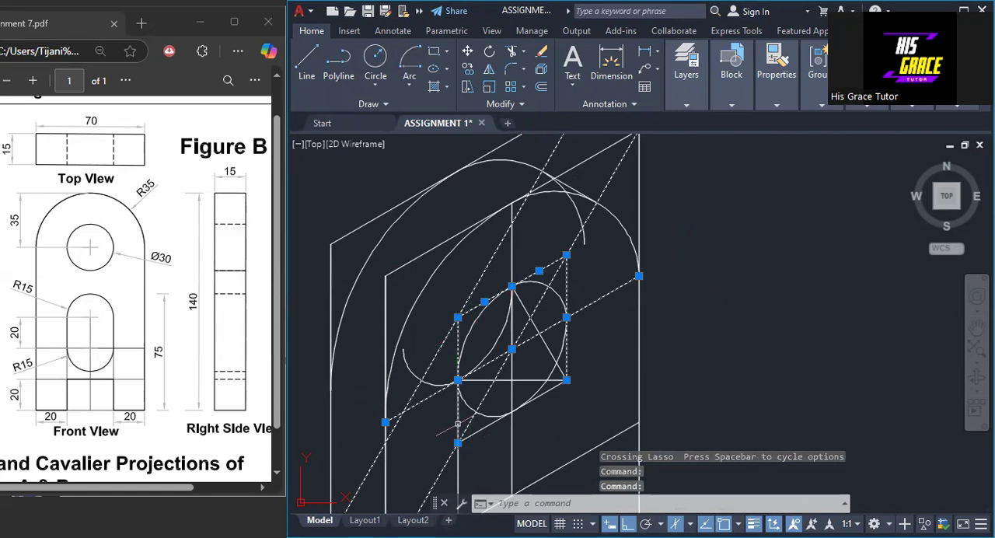
{"action": "left_click", "coordinate": [490, 376]}
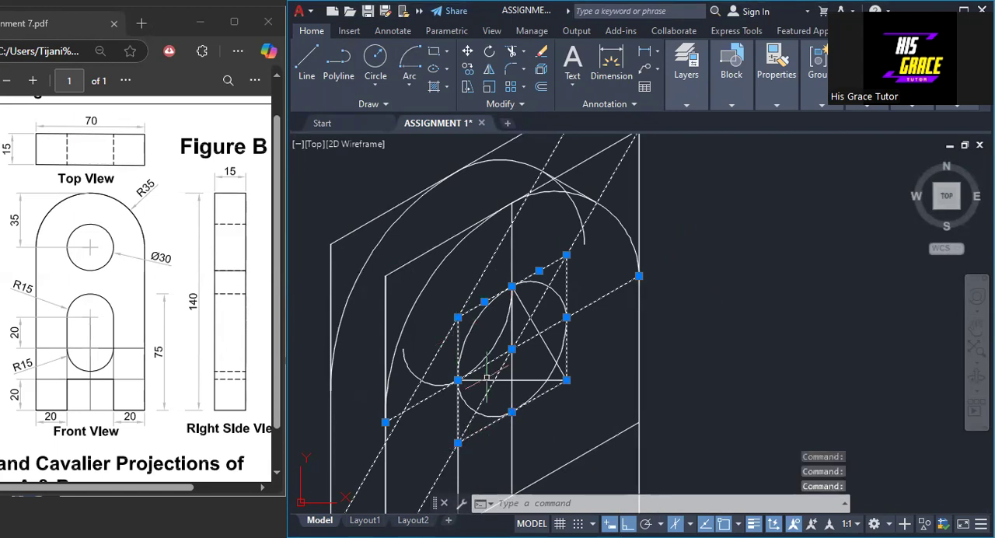
{"action": "left_click", "coordinate": [487, 378]}
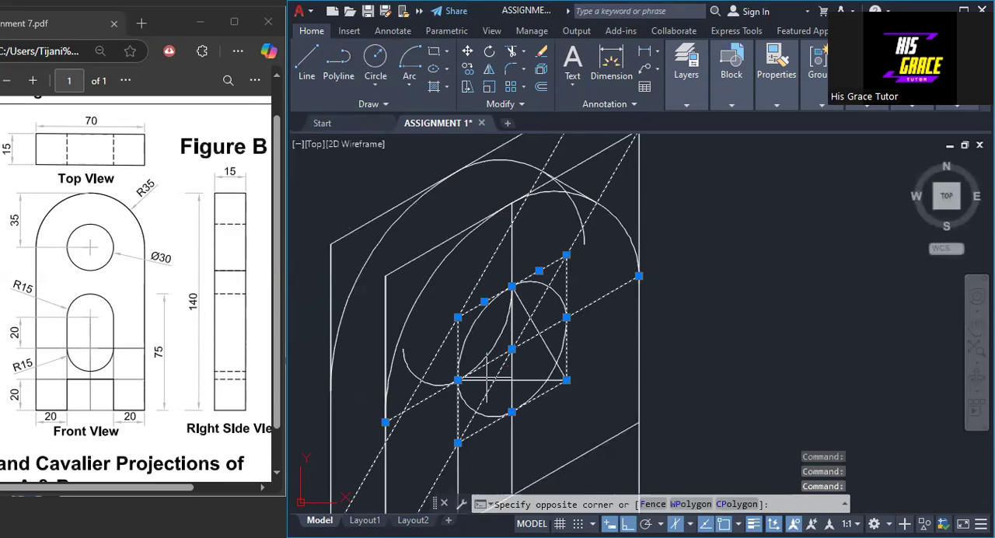
{"action": "left_click", "coordinate": [543, 381]}
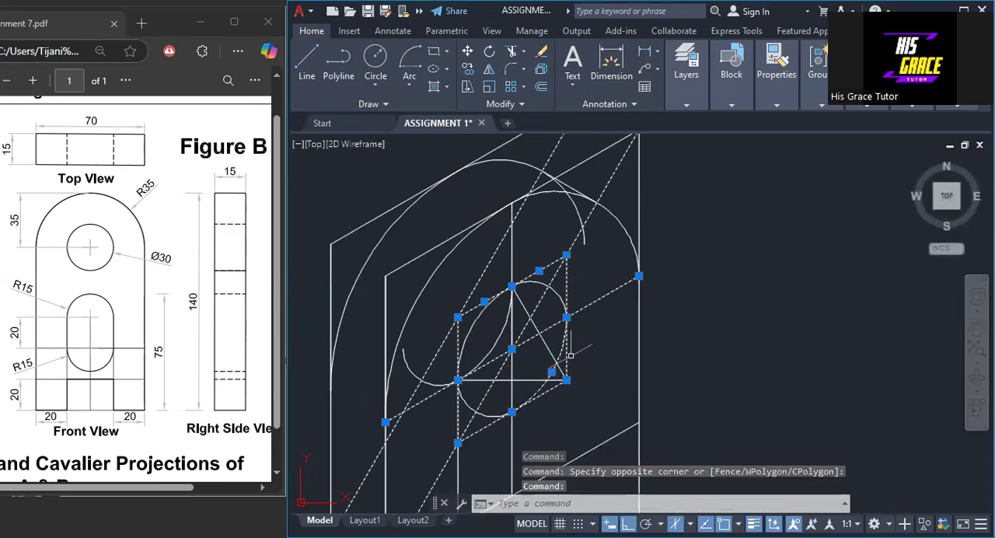
{"action": "right_click", "coordinate": [672, 319]}
{"action": "left_click", "coordinate": [699, 273]}
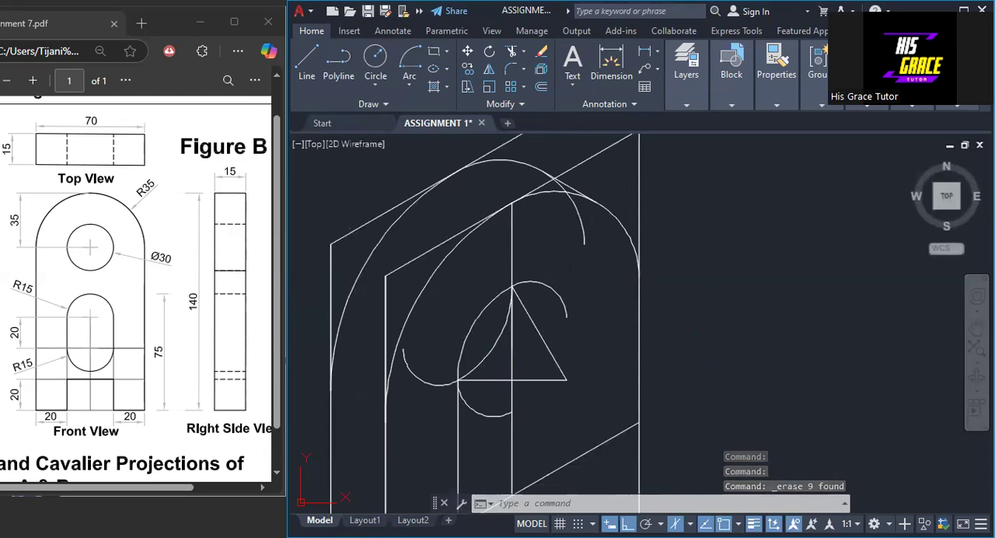
{"action": "key", "text": "ctrl+z"}
- Erase both long diagonals, the slanted centre line and the construction lines around the second face's hole
{"action": "left_click", "coordinate": [566, 351]}
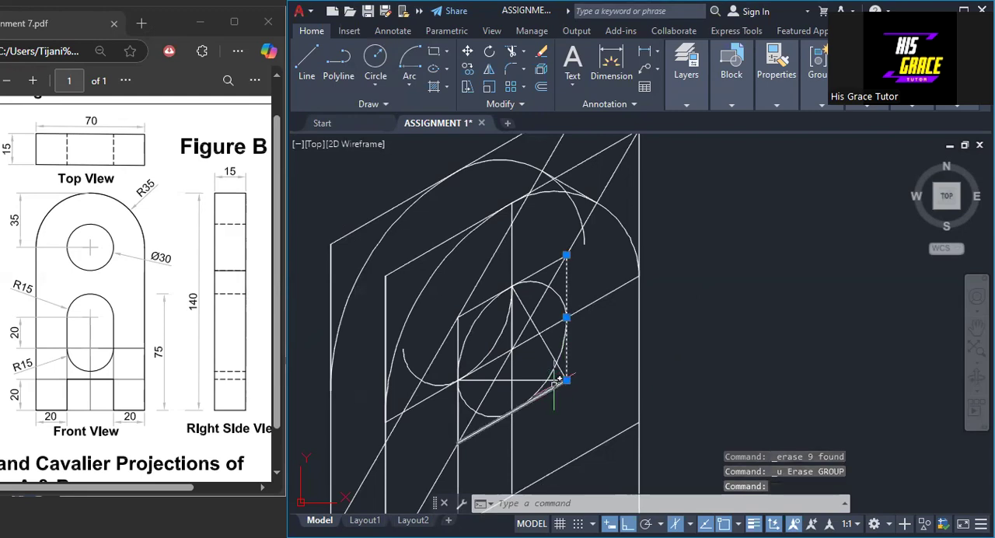
{"action": "left_click", "coordinate": [555, 380]}
{"action": "left_click", "coordinate": [542, 338]}
{"action": "left_click", "coordinate": [553, 387]}
{"action": "left_click", "coordinate": [542, 300]}
{"action": "left_click", "coordinate": [586, 305]}
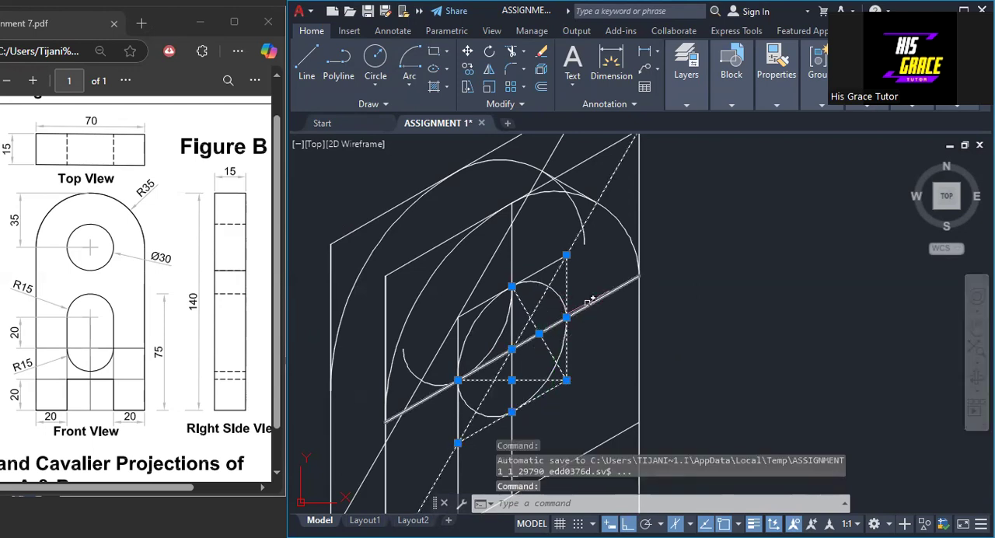
{"action": "left_click", "coordinate": [487, 264]}
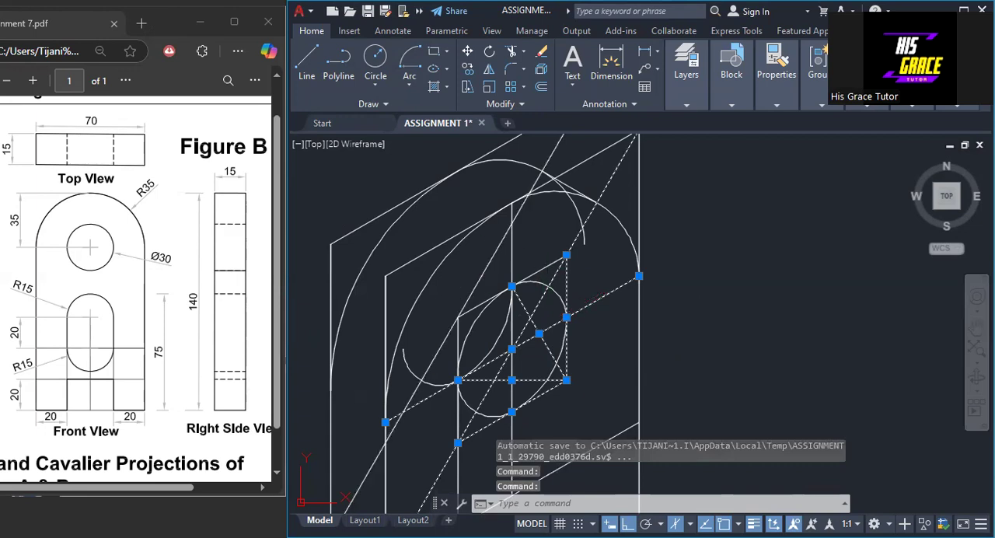
{"action": "left_click", "coordinate": [550, 264]}
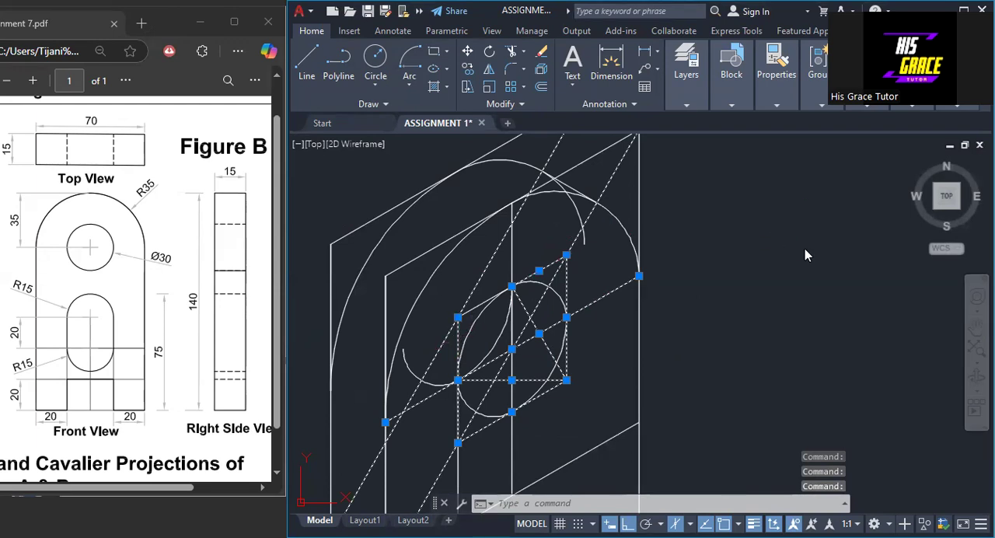
{"action": "right_click", "coordinate": [799, 275]}
{"action": "left_click", "coordinate": [800, 271]}
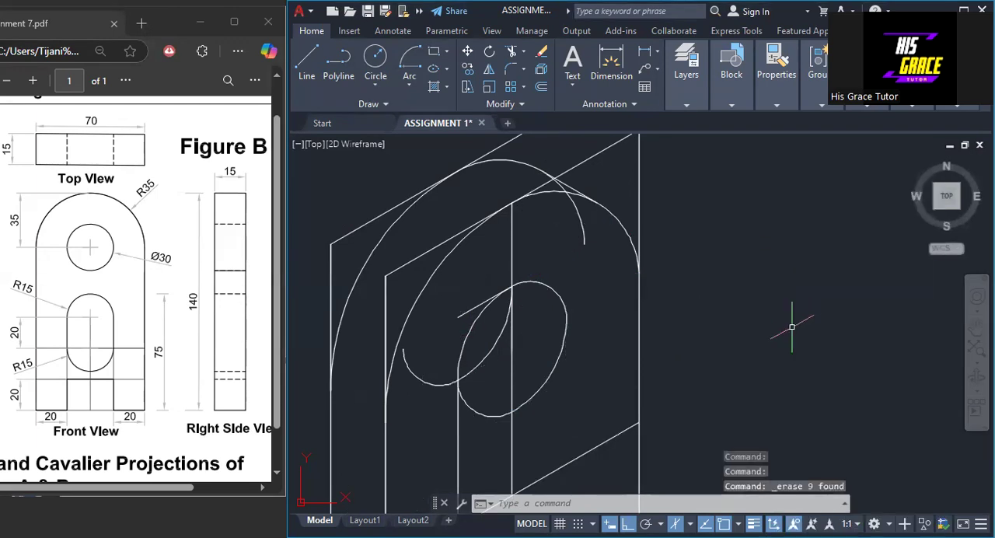
- Erase the leftover upper edge segment of the hole's construction square
{"action": "left_click", "coordinate": [473, 308]}
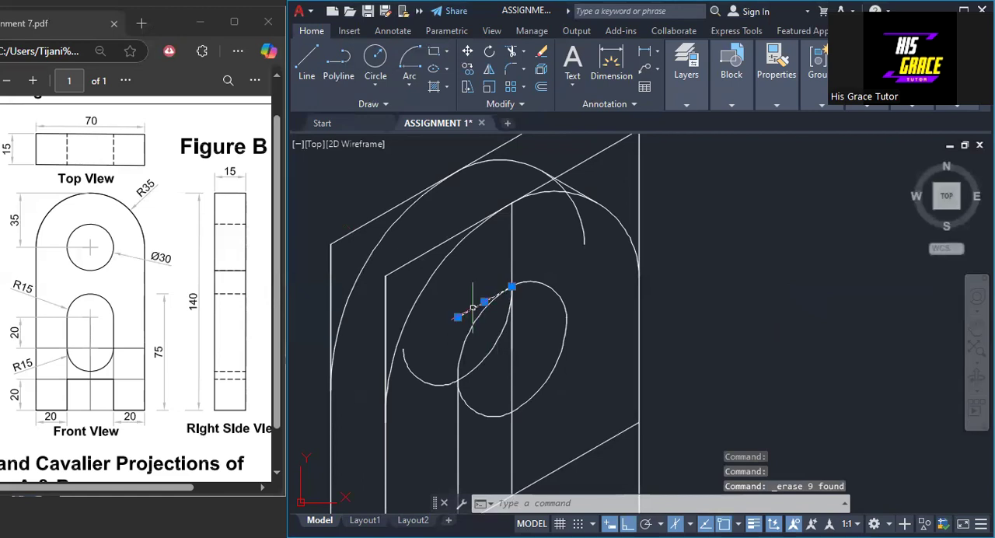
{"action": "right_click", "coordinate": [722, 264]}
{"action": "left_click", "coordinate": [723, 251]}
- Erase the two vertical construction lines running below the hole and the short vertical remnant inside it
{"action": "scroll", "coordinate": [730, 295], "scroll_direction": "down", "scroll_amount": 2}
{"action": "middle_click_drag", "start_coordinate": [720, 346], "coordinate": [677, 277]}
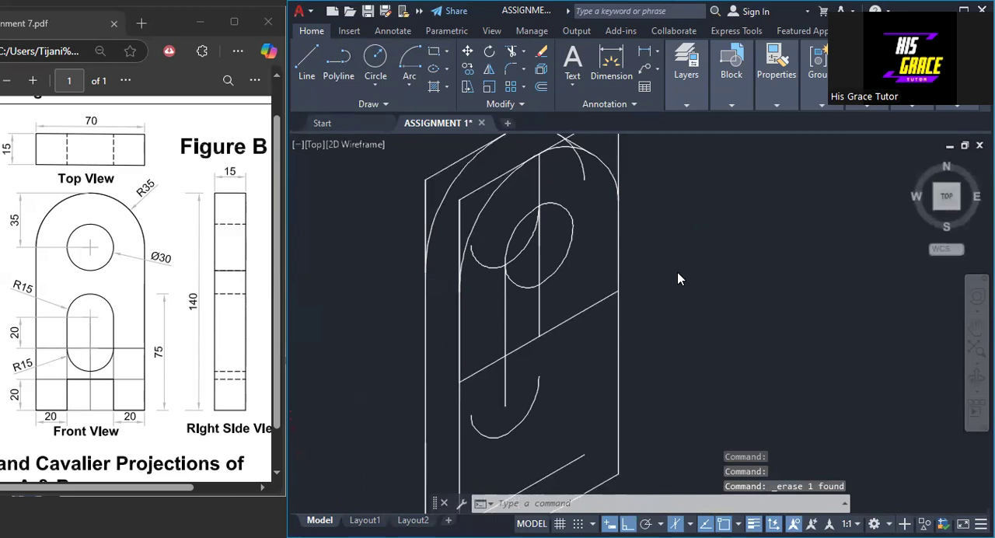
{"action": "right_click", "coordinate": [677, 248]}
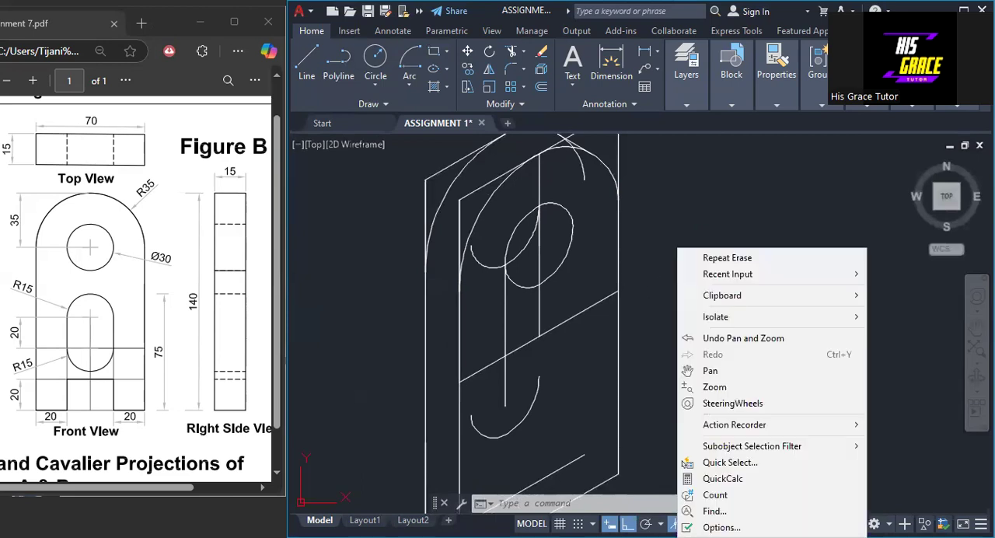
{"action": "left_click", "coordinate": [512, 327]}
{"action": "left_click", "coordinate": [539, 322]}
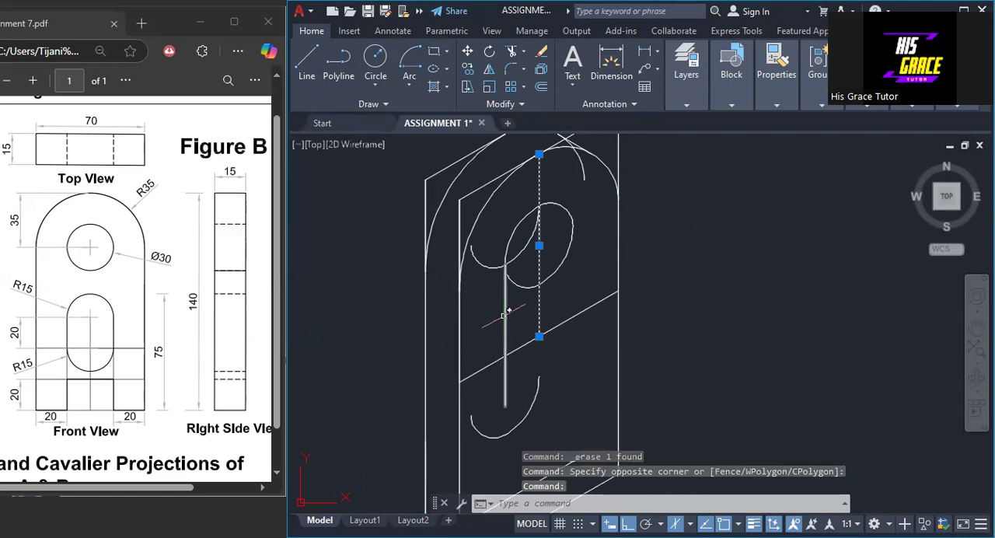
{"action": "left_click", "coordinate": [505, 322]}
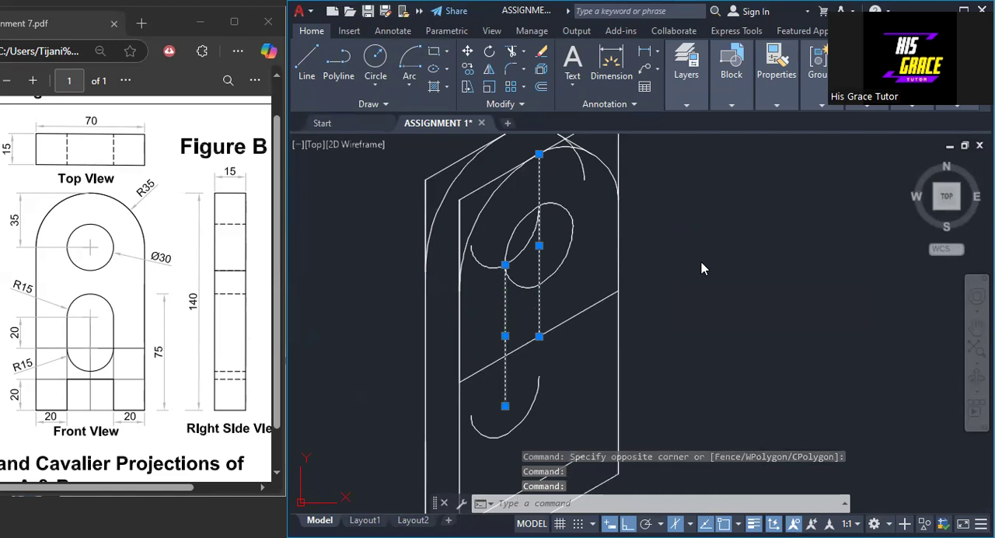
{"action": "key", "text": "Delete"}
{"action": "left_click", "coordinate": [538, 245]}
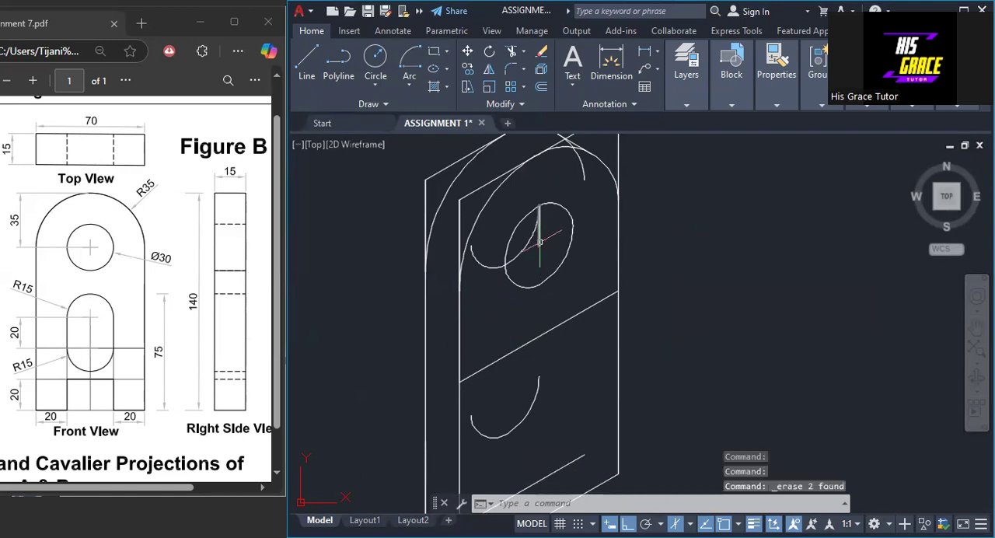
{"action": "right_click", "coordinate": [657, 251]}
{"action": "left_click", "coordinate": [662, 251]}
- Erase the two slanted construction lines tangent to the rounded tops of both faces
{"action": "middle_click_drag", "start_coordinate": [531, 195], "coordinate": [529, 280]}
{"action": "scroll", "coordinate": [529, 280], "scroll_direction": "up", "scroll_amount": 4}
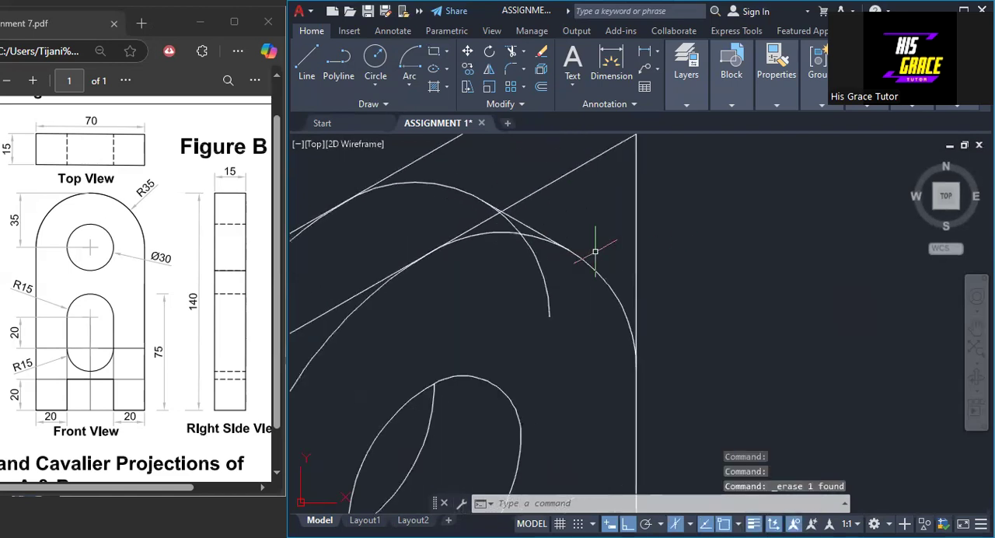
{"action": "left_click", "coordinate": [522, 198]}
{"action": "left_click", "coordinate": [420, 158]}
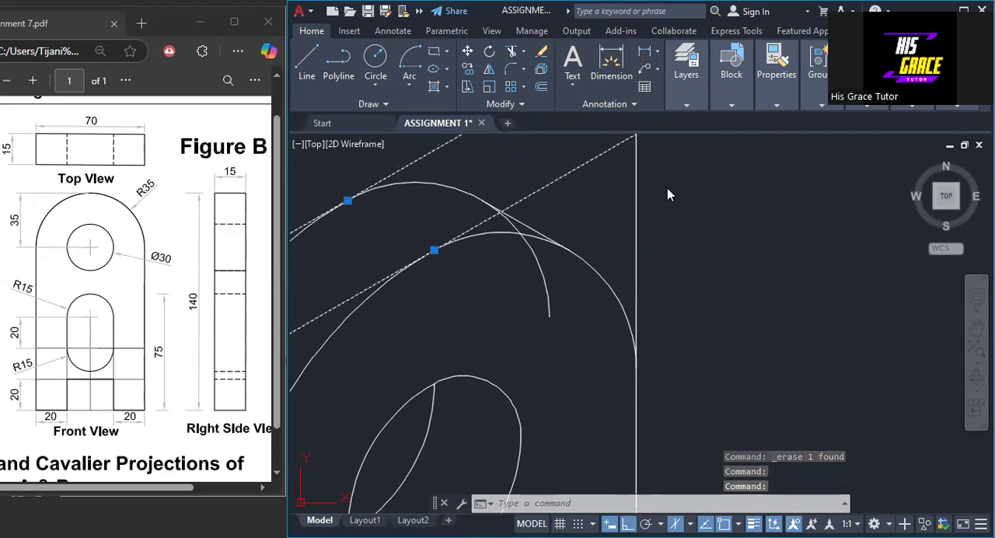
{"action": "key", "text": "Delete"}
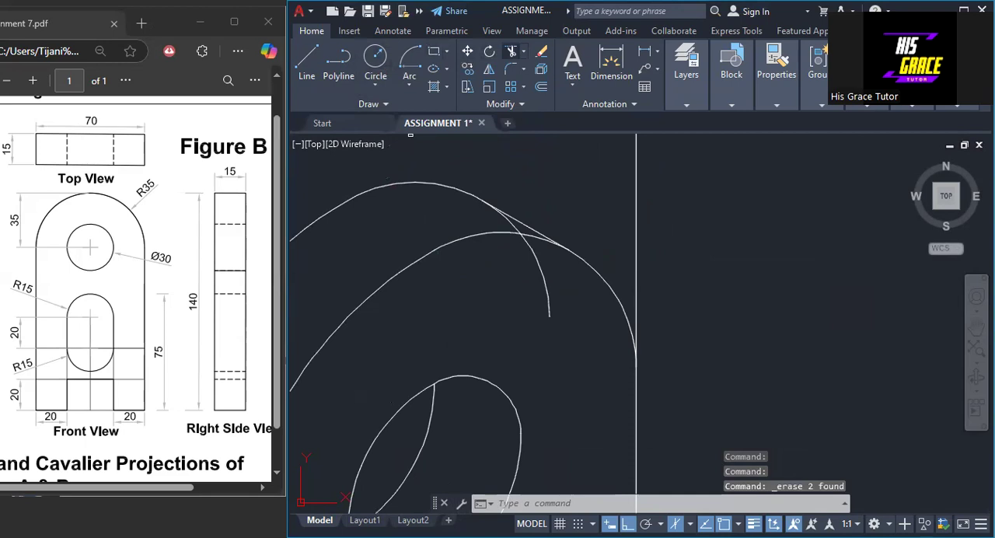
- Trim the vertical edges beyond the rounded tops and the rear face's arcs where the front face hides them
{"action": "left_click", "coordinate": [510, 51]}
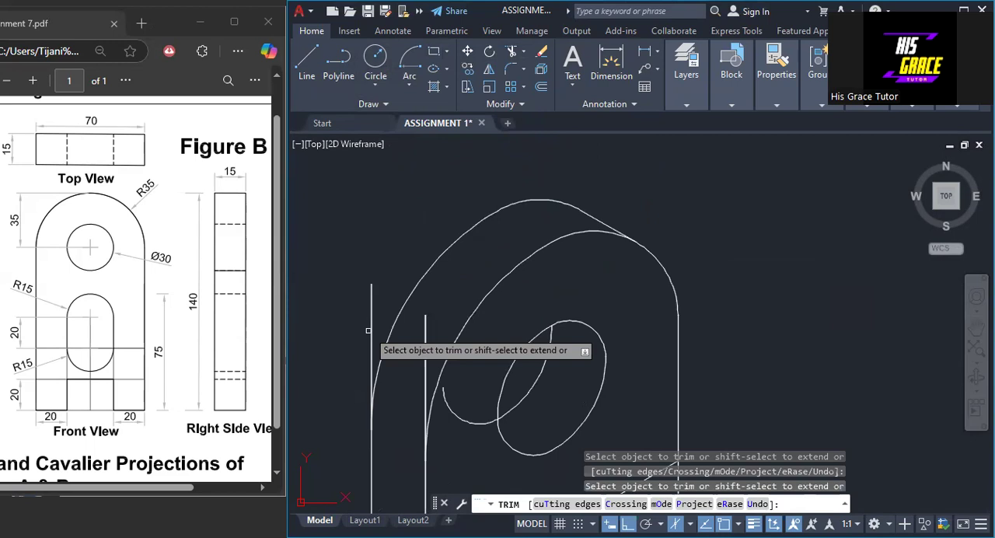
{"action": "left_click", "coordinate": [369, 330]}
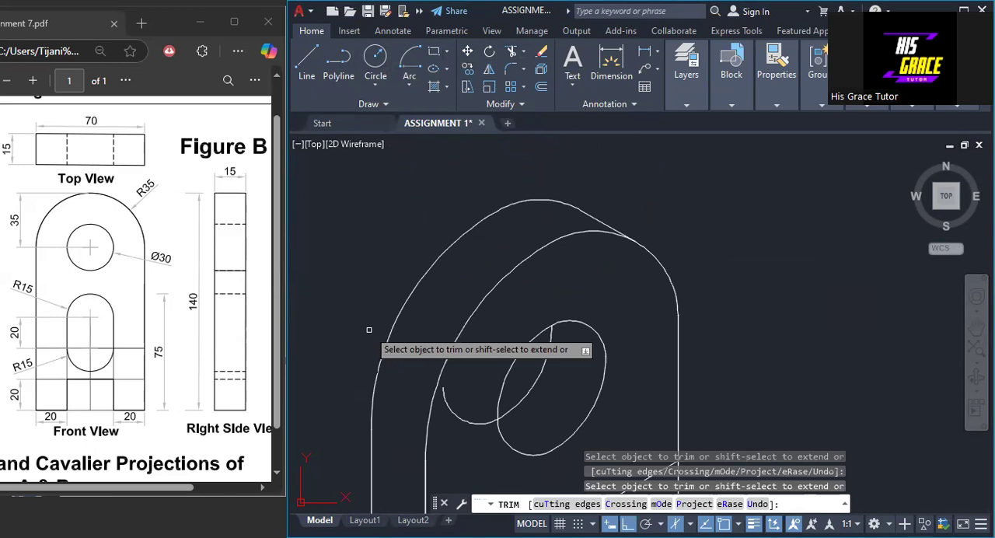
{"action": "left_click", "coordinate": [465, 419]}
{"action": "scroll", "coordinate": [482, 373], "scroll_direction": "down", "scroll_amount": 2}
{"action": "right_click", "coordinate": [628, 331]}
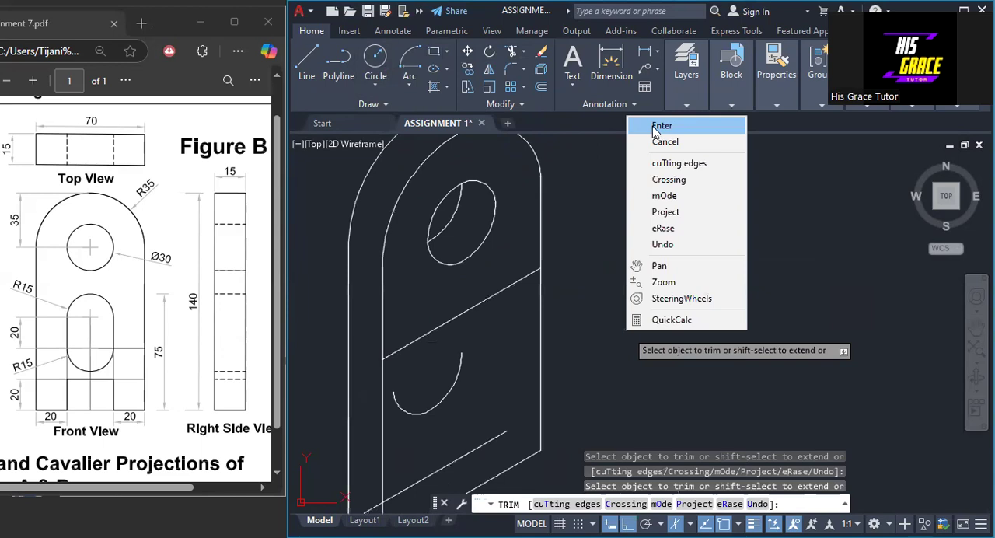
{"action": "left_click", "coordinate": [653, 131]}
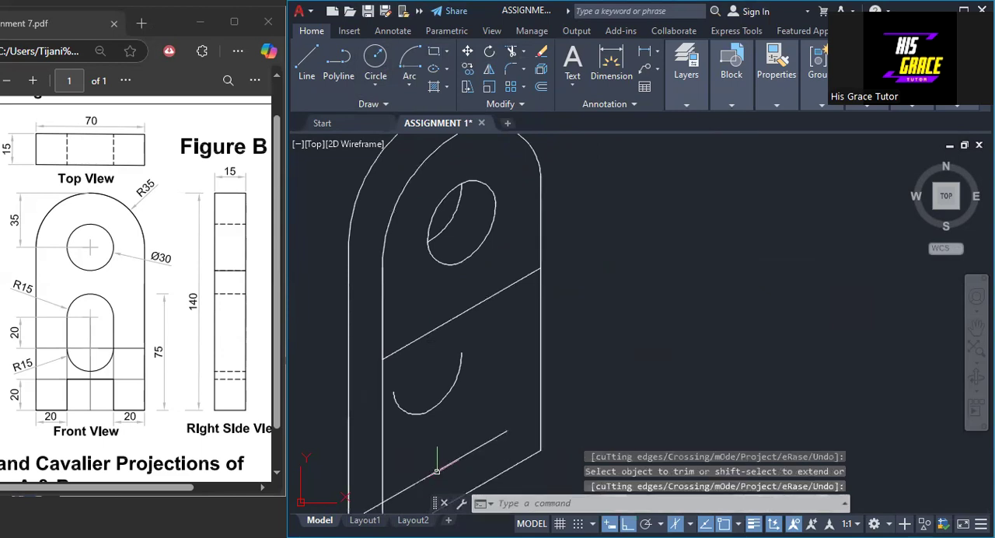
- Erase the leftover slanted line just above the front face's bottom edge
{"action": "left_click", "coordinate": [437, 471]}
{"action": "right_click", "coordinate": [654, 322]}
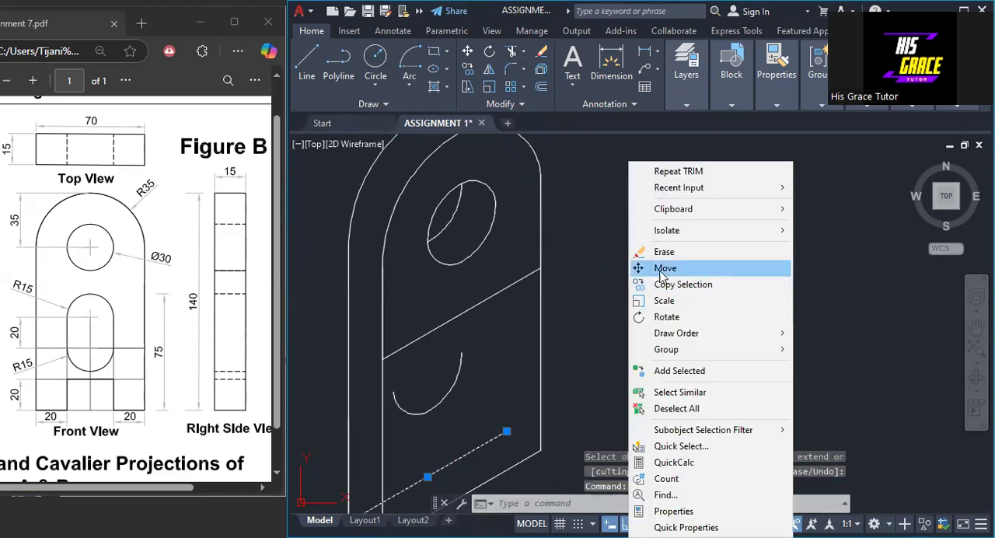
{"action": "left_click", "coordinate": [664, 254]}
{"action": "middle_click_drag", "start_coordinate": [661, 379], "coordinate": [662, 304]}
{"action": "mouse_move", "coordinate": [544, 410]}
{"action": "middle_mouse_down"}
{"action": "mouse_move", "coordinate": [518, 413]}
{"action": "mouse_move", "coordinate": [514, 485]}
{"action": "middle_mouse_up"}
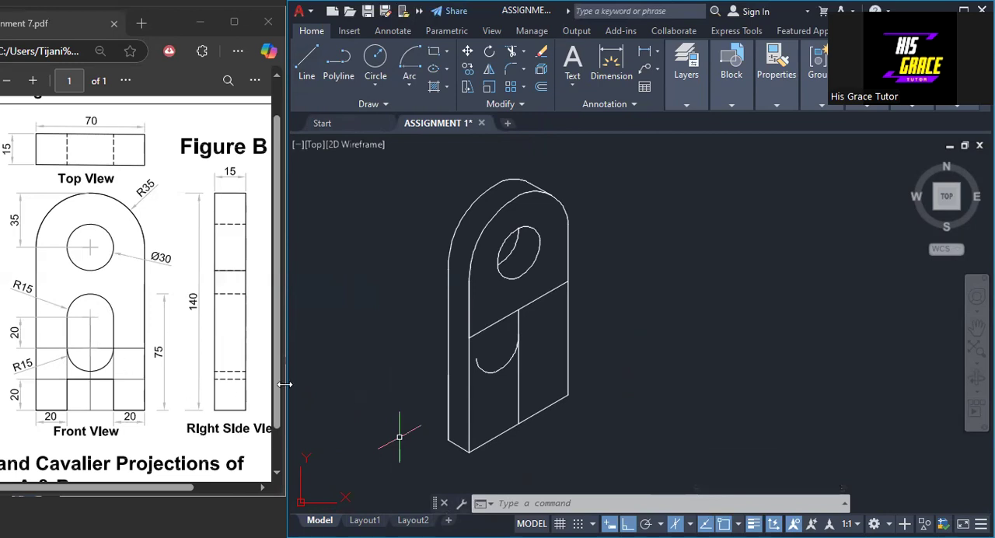
- Draw a line from the front face's lower-right corner 40 up its edge, continuing 70 across the face parallel to the bottom edge
{"action": "scroll", "coordinate": [567, 383], "scroll_direction": "up", "scroll_amount": 2}
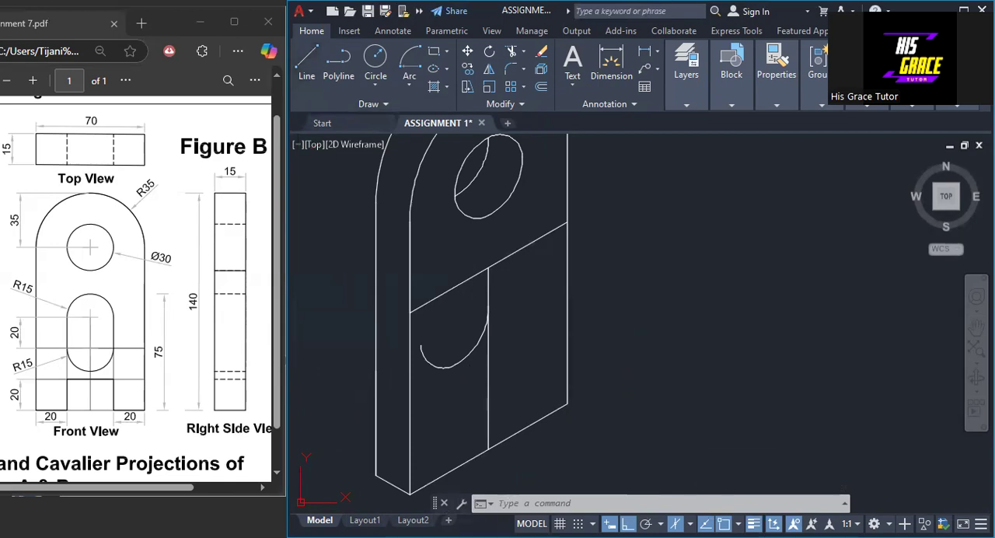
{"action": "left_click", "coordinate": [307, 63]}
{"action": "left_click", "coordinate": [567, 402]}
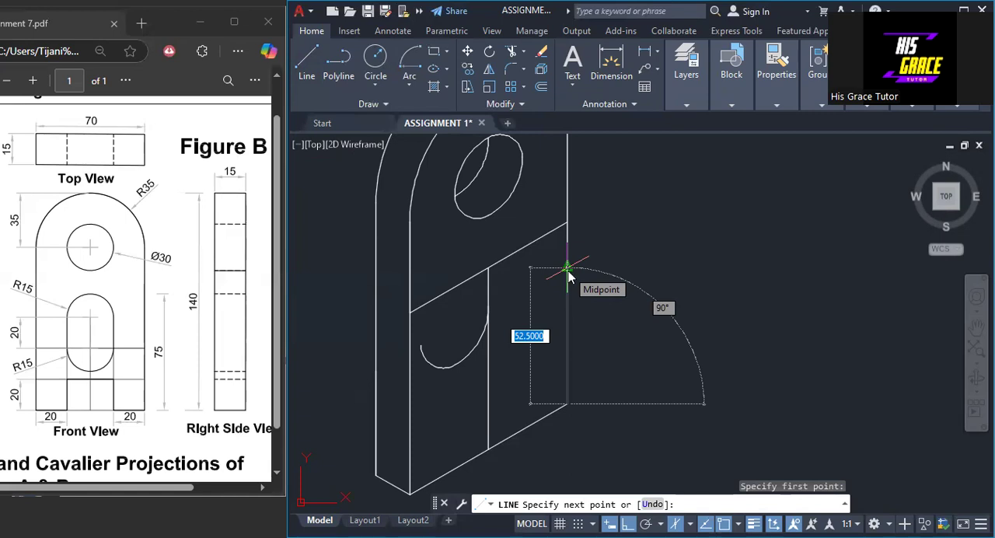
{"action": "type", "text": "7"}
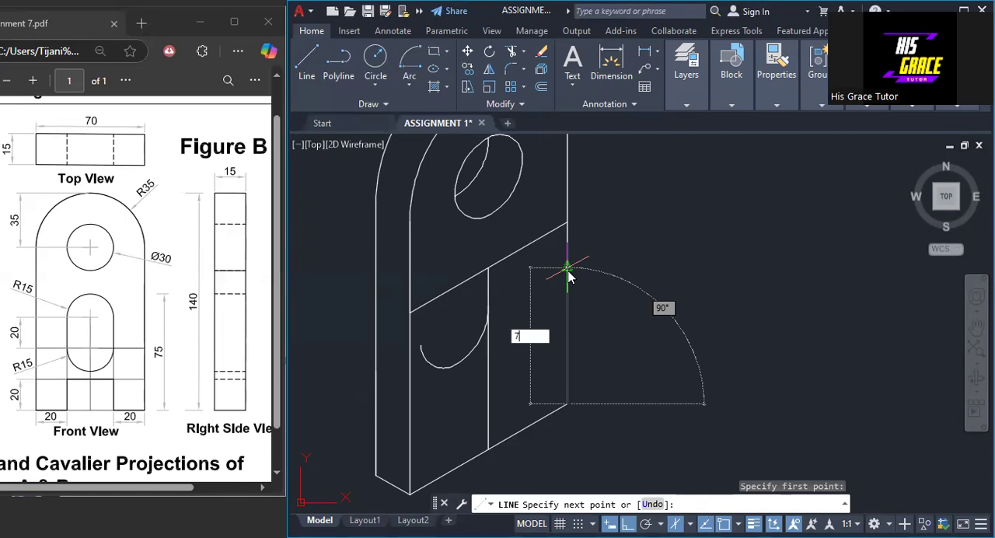
{"action": "key", "text": "BackSpace"}
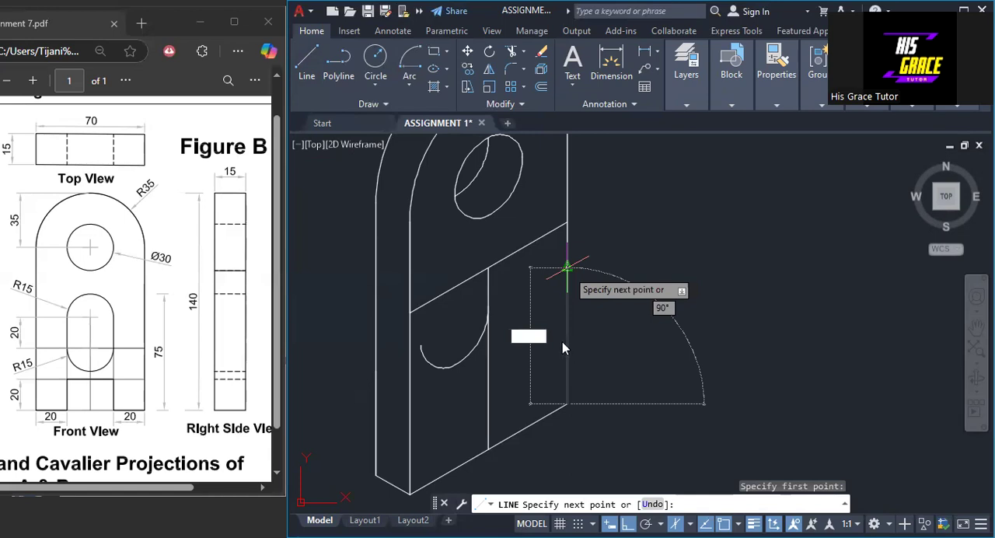
{"action": "type", "text": "40"}
{"action": "key", "text": "Return"}
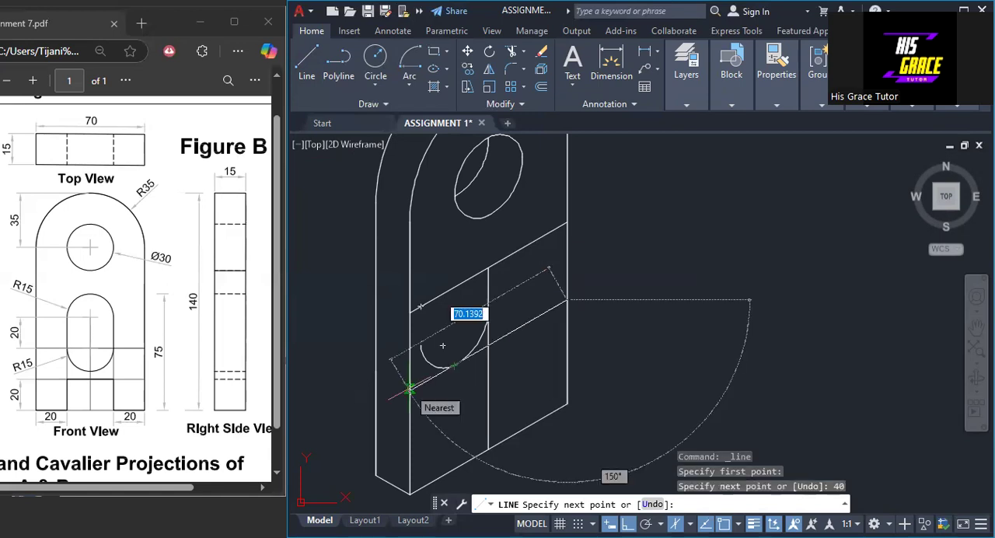
{"action": "type", "text": "70"}
{"action": "key", "text": "Return"}
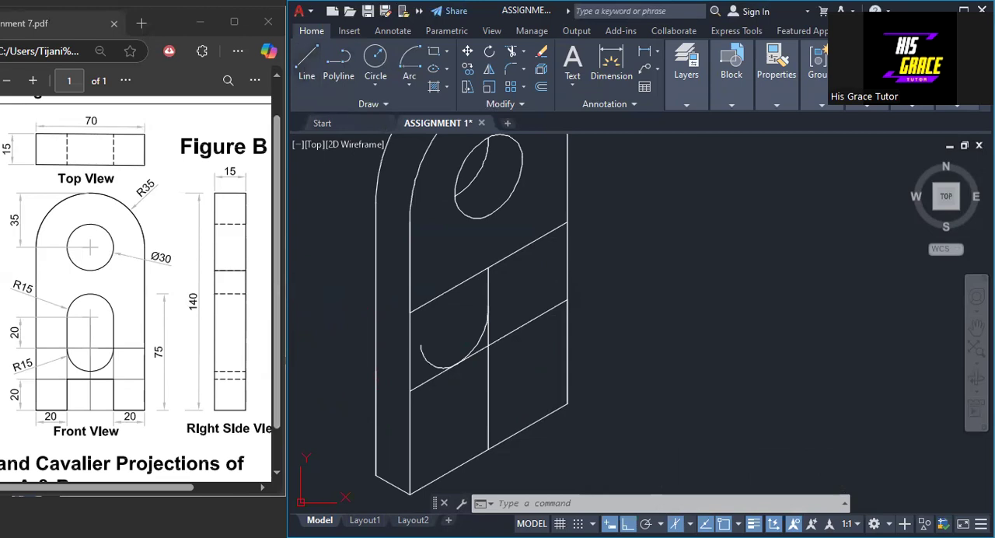
{"action": "left_click", "coordinate": [306, 63]}
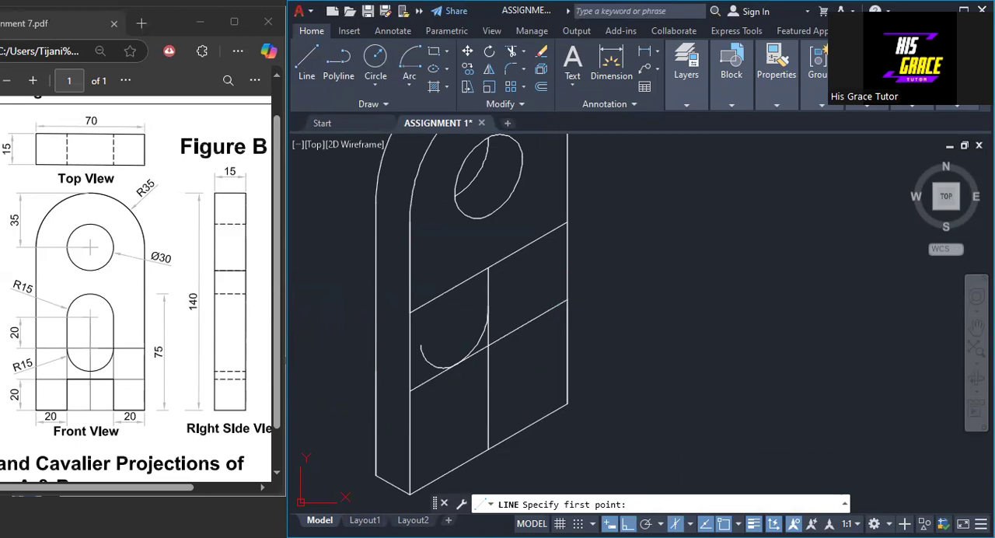
{"action": "left_click", "coordinate": [567, 300]}
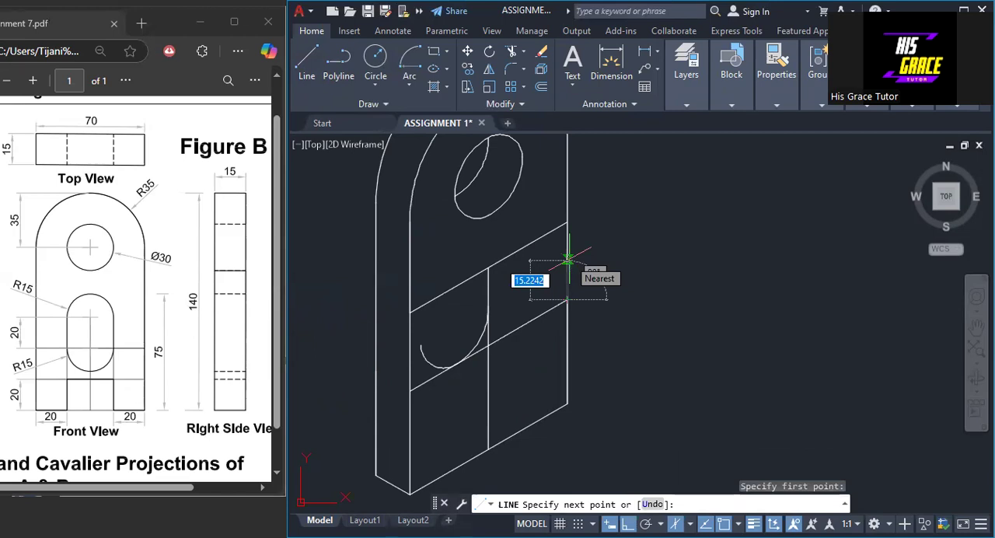
{"action": "type", "text": "15"}
{"action": "key", "text": "Return"}
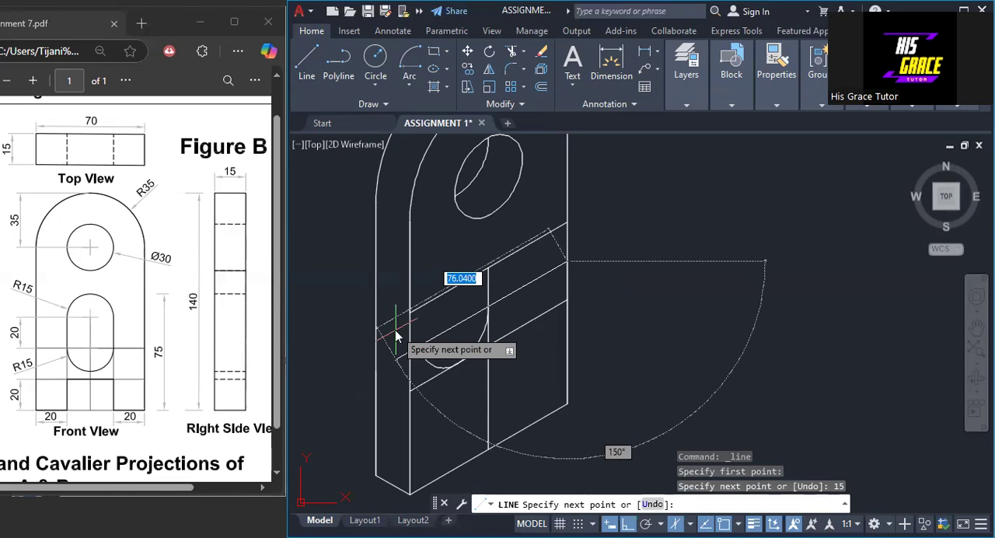
{"action": "key", "text": "BackSpace"}
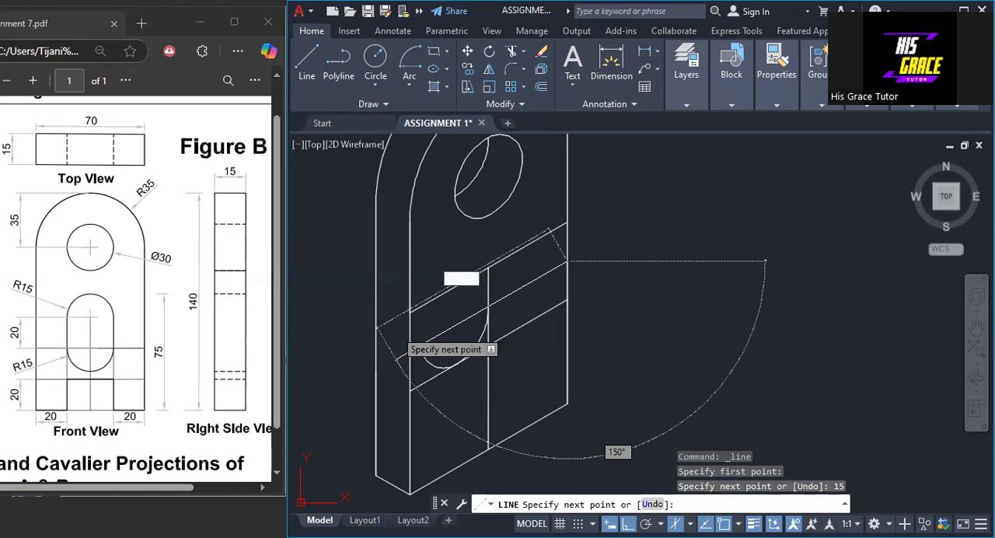
{"action": "key", "text": "Escape"}
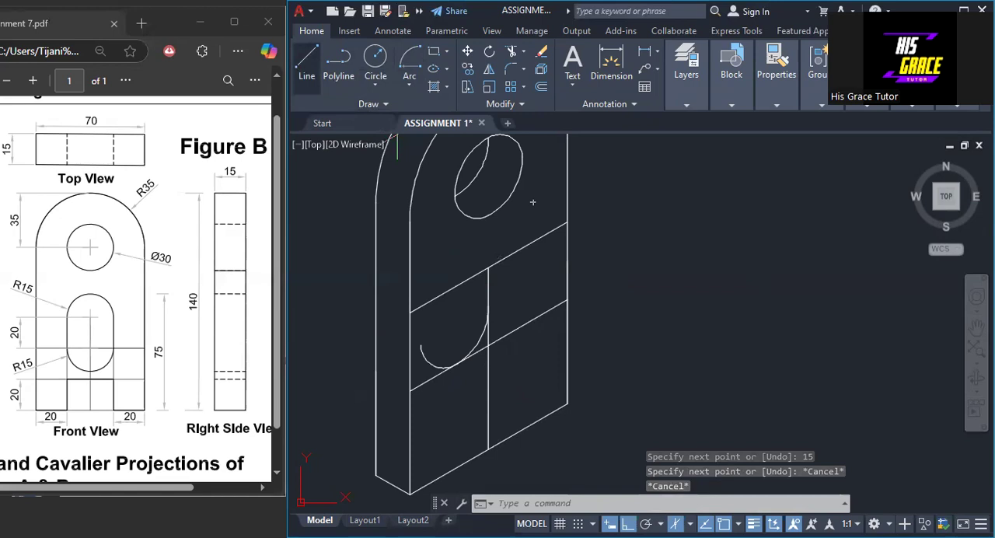
- Draw a 30 by 30 isometric square centred where the front face's vertical centre line meets the slanted line 40 above the bottom edge
{"action": "key", "text": "space"}
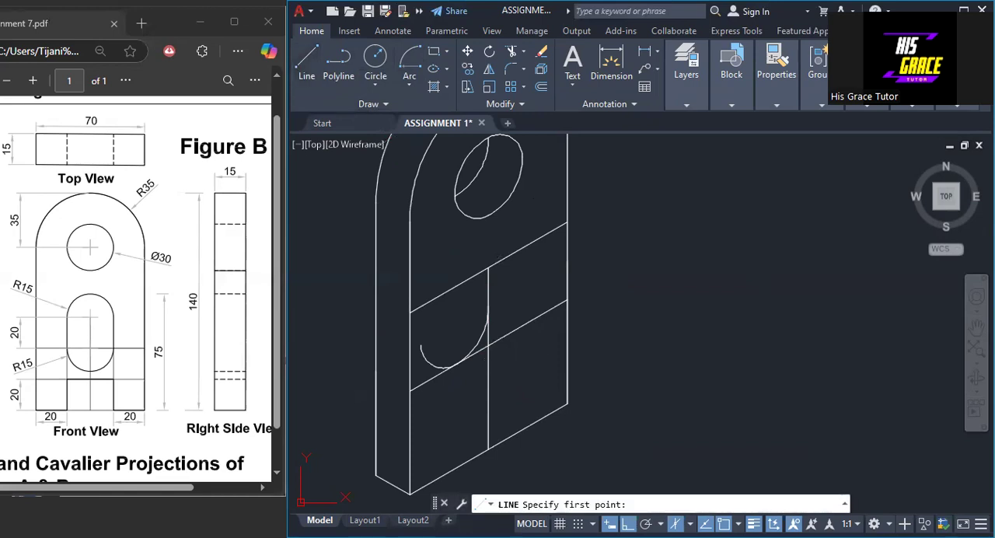
{"action": "left_click", "coordinate": [488, 344]}
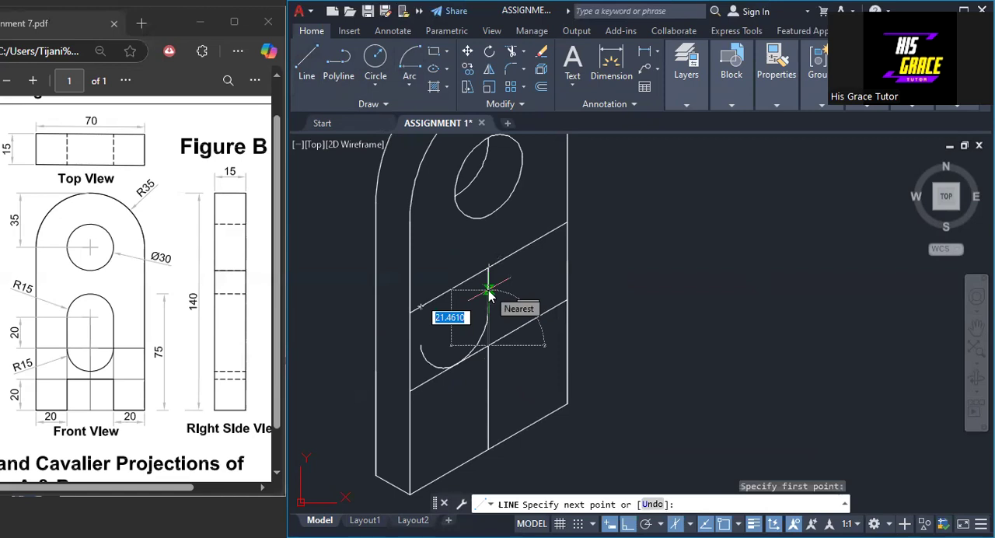
{"action": "type", "text": "15"}
{"action": "key", "text": "Return"}
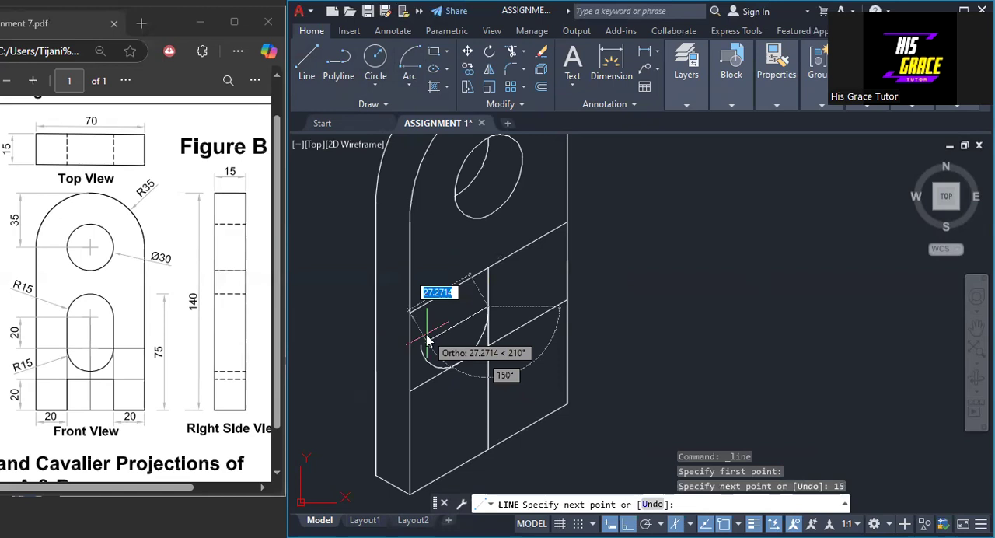
{"action": "type", "text": "15"}
{"action": "key", "text": "Return"}
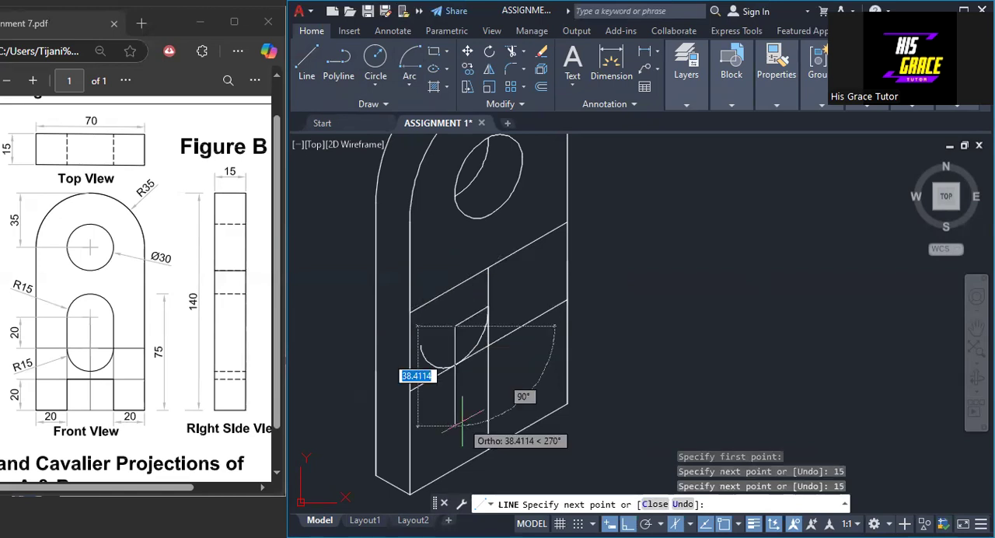
{"action": "type", "text": "30"}
{"action": "key", "text": "Return"}
{"action": "type", "text": "3"}
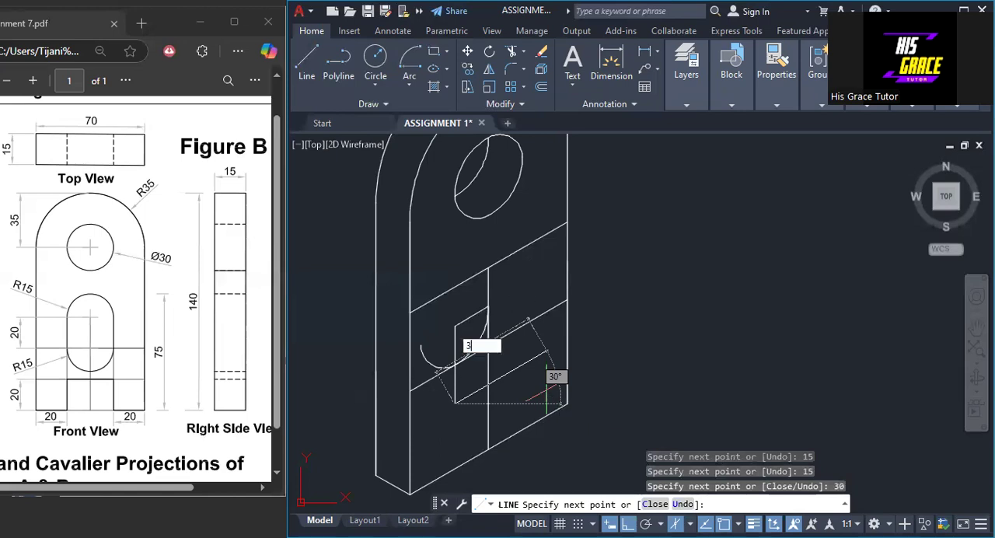
{"action": "type", "text": "0"}
{"action": "key", "text": "Return"}
{"action": "type", "text": "30"}
{"action": "key", "text": "Return"}
{"action": "left_click", "coordinate": [488, 307]}
{"action": "right_click", "coordinate": [484, 309]}
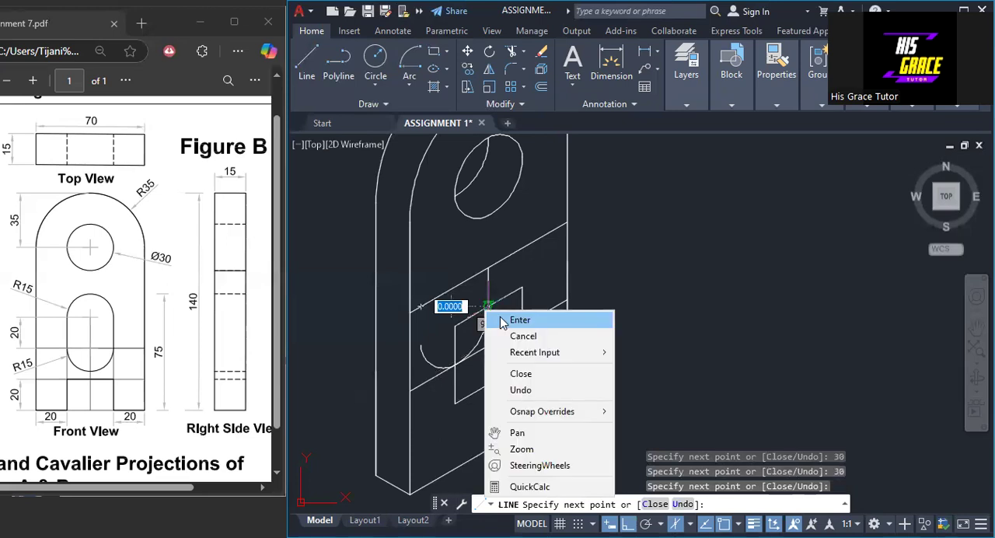
{"action": "left_click", "coordinate": [505, 320]}
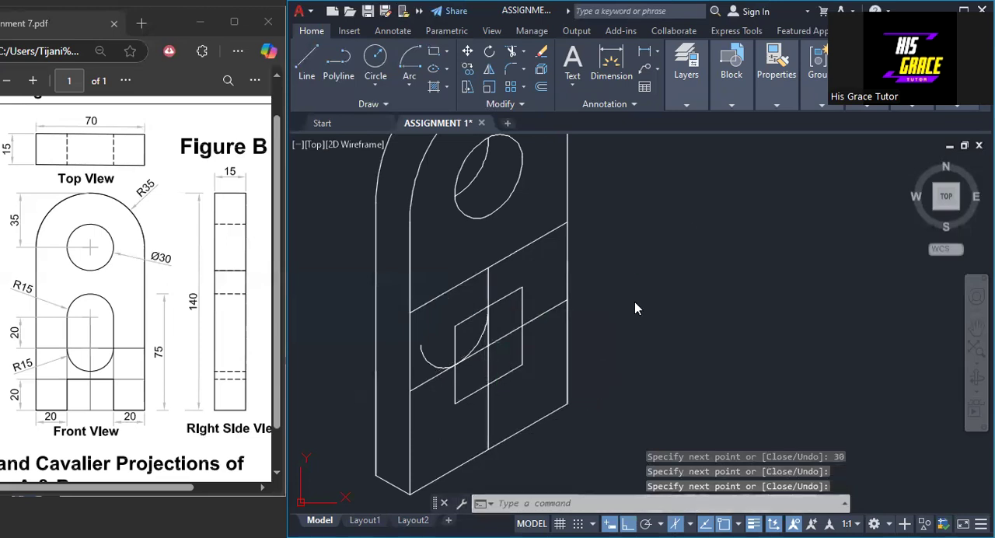
- Draw the square's long diagonal from lower-left to upper-right corner, and a line from its lower-right corner to the left side's midpoint
{"action": "right_click", "coordinate": [635, 12]}
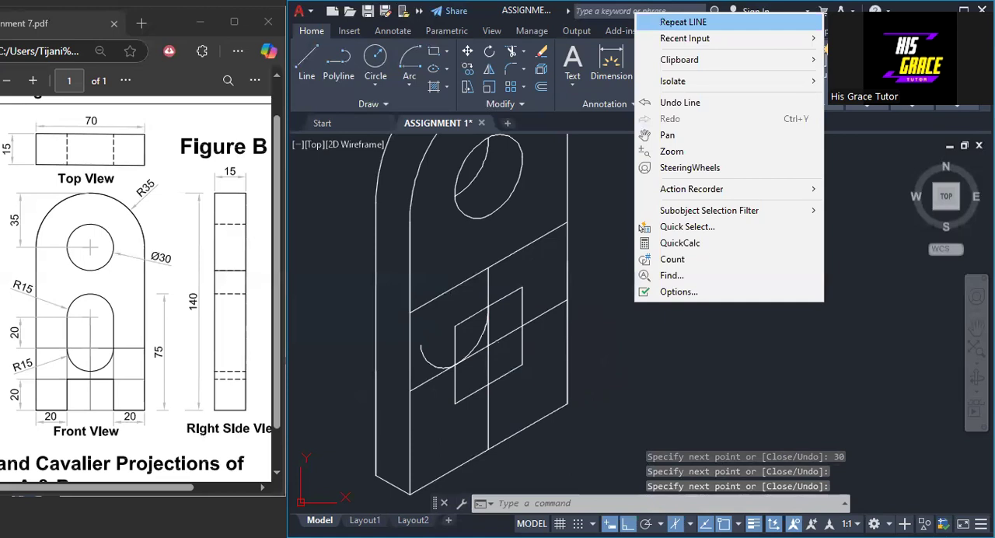
{"action": "left_click", "coordinate": [680, 22]}
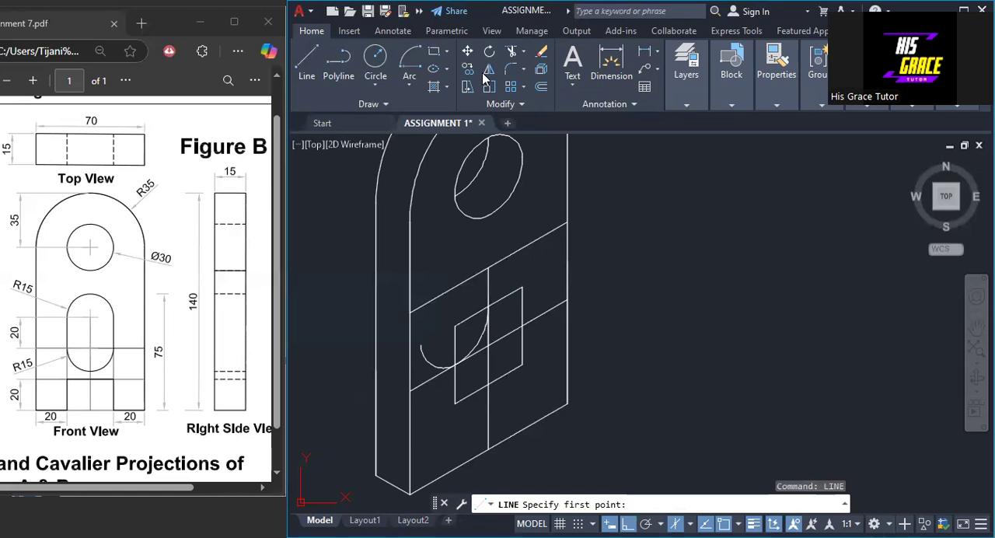
{"action": "left_click", "coordinate": [486, 286]}
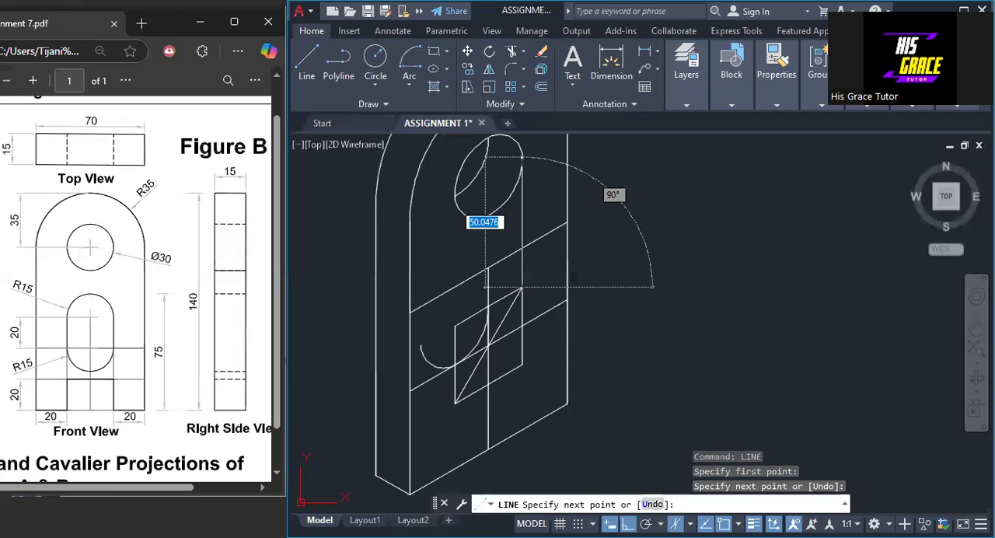
{"action": "key", "text": "Escape"}
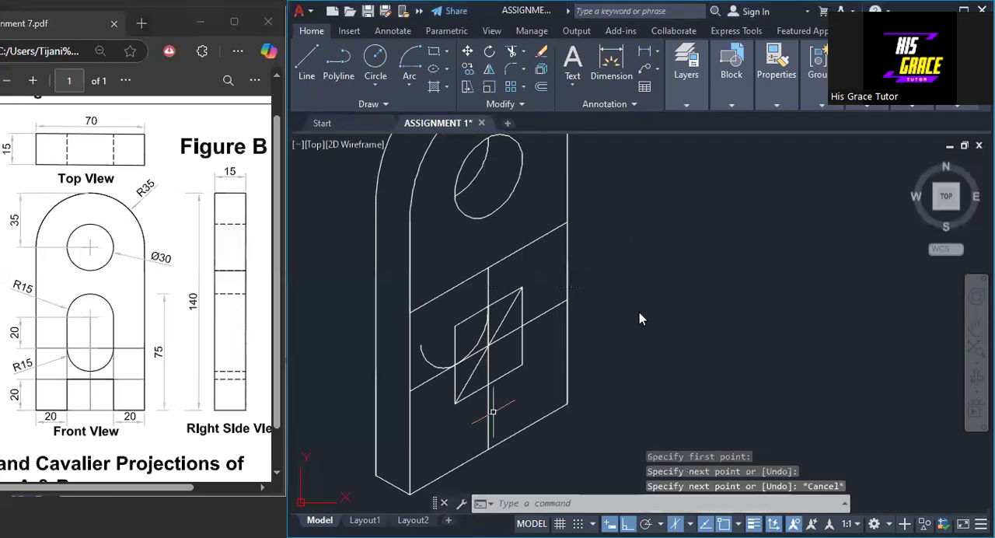
{"action": "right_click", "coordinate": [639, 311]}
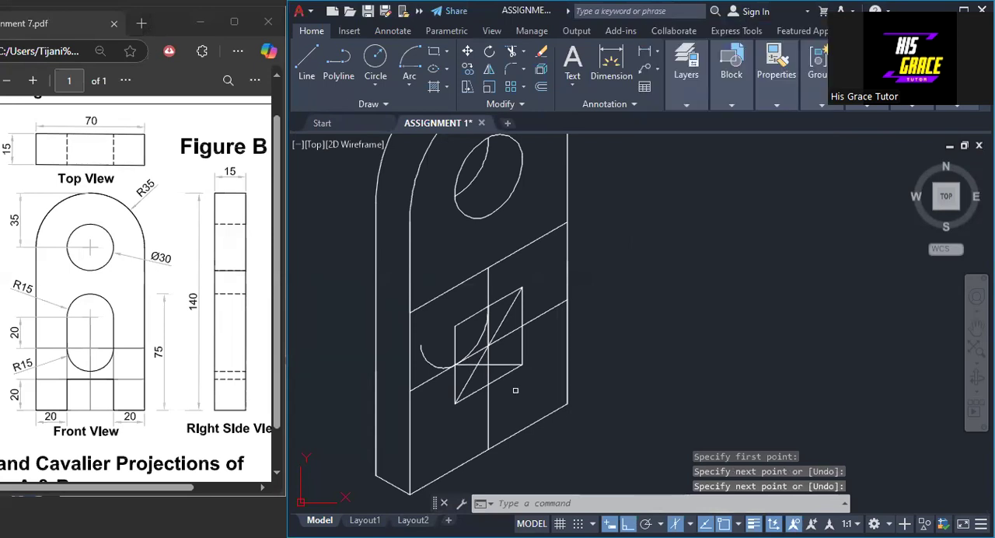
{"action": "scroll", "coordinate": [497, 358], "scroll_direction": "up", "scroll_amount": 4}
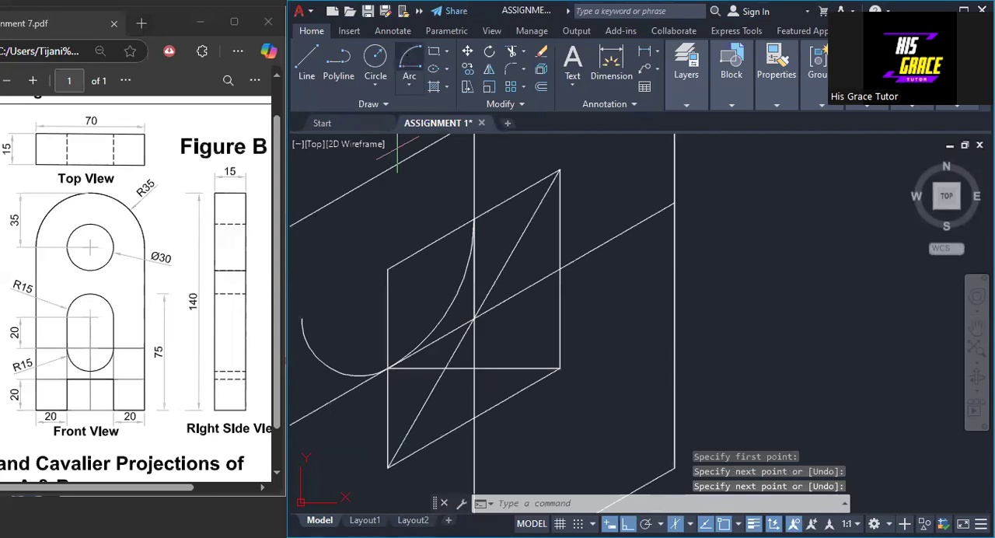
- Draw the slot's rounded lower end with two centre-defined arcs through the midpoints of the square's left, bottom and right sides
{"action": "left_click", "coordinate": [409, 62]}
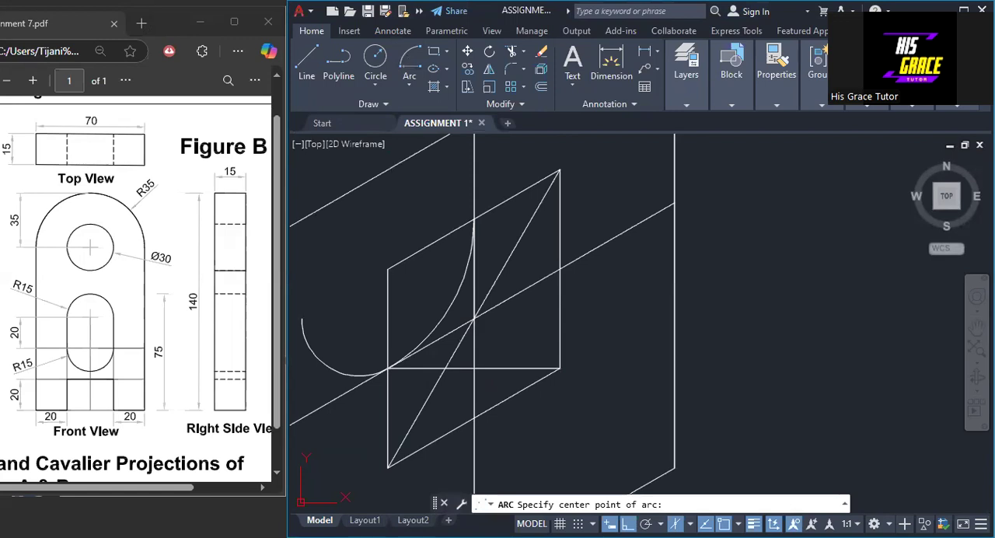
{"action": "left_click", "coordinate": [445, 368]}
{"action": "left_click", "coordinate": [387, 368]}
{"action": "left_click", "coordinate": [474, 418]}
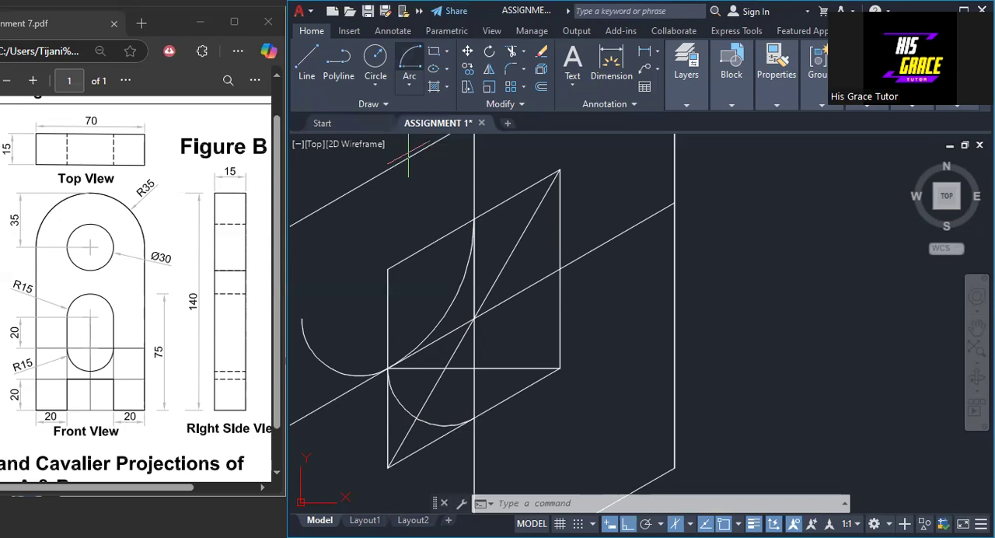
{"action": "left_click", "coordinate": [591, 228]}
- Erase the construction square, its diagonal and the horizontal helper line around the slot's lower arcs
{"action": "left_click", "coordinate": [581, 199]}
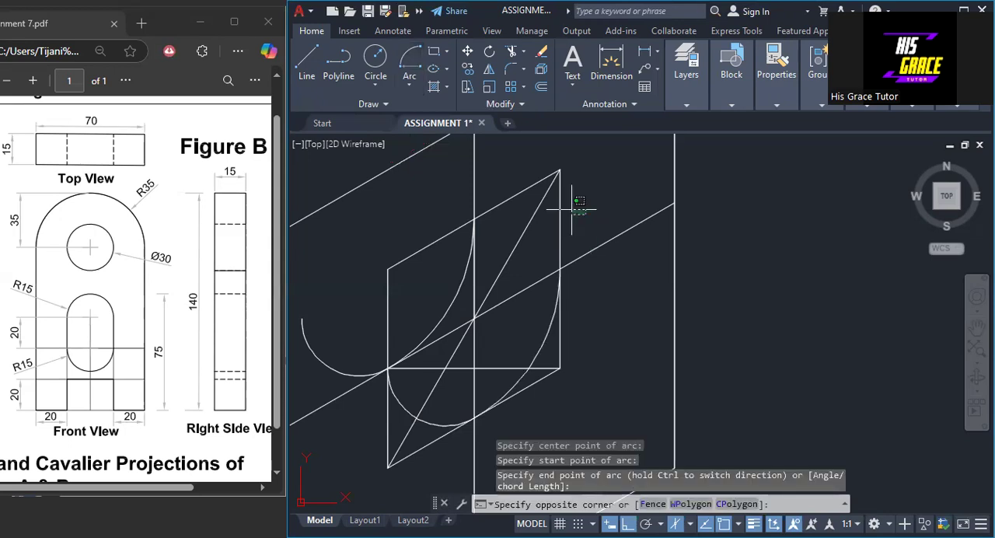
{"action": "left_click_drag", "start_coordinate": [579, 201], "coordinate": [516, 194]}
{"action": "left_click", "coordinate": [430, 244]}
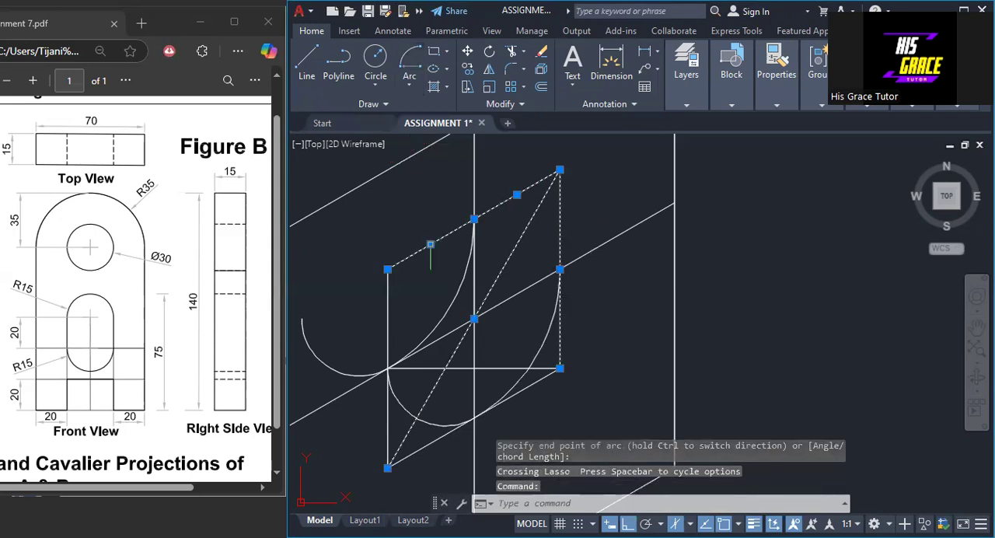
{"action": "left_click", "coordinate": [388, 306]}
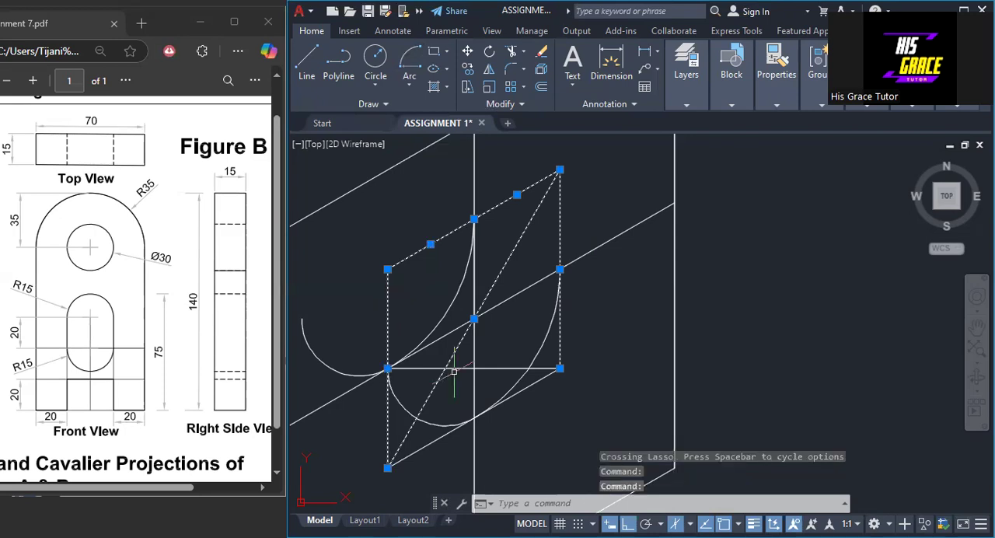
{"action": "right_click", "coordinate": [651, 334]}
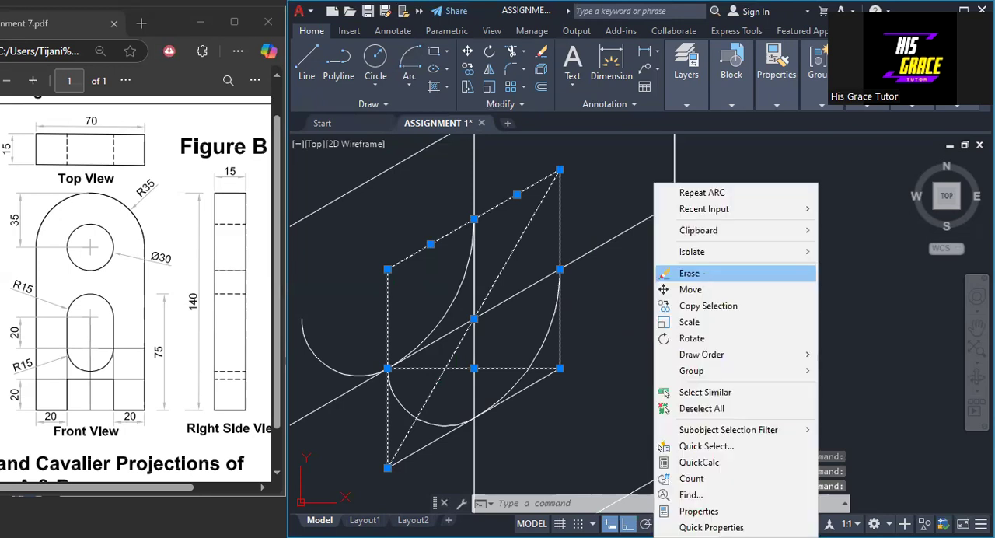
{"action": "left_click", "coordinate": [689, 272]}
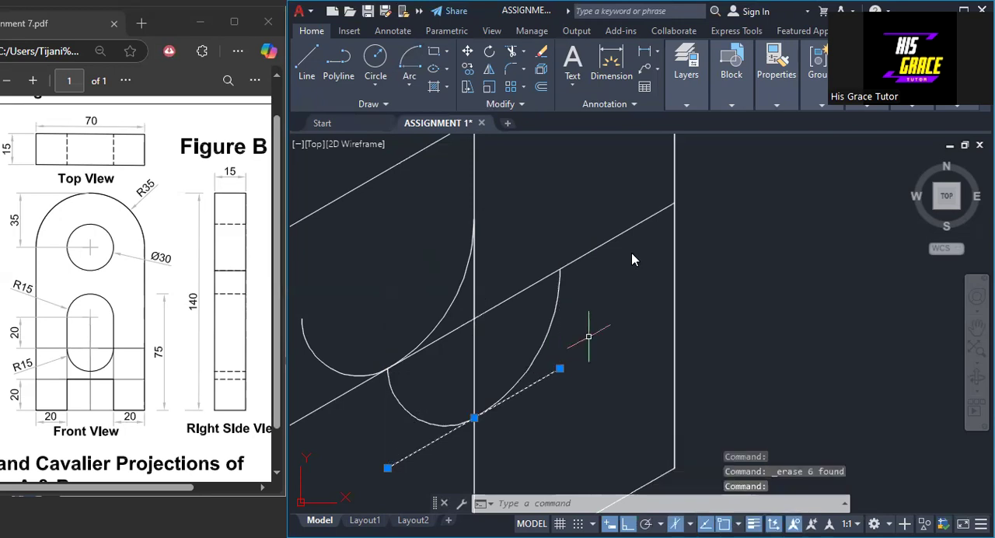
{"action": "key", "text": "Delete"}
- Draw a line from the lower slanted line's left end 20 up the front face's edge, continuing 70 across parallel to it
{"action": "scroll", "coordinate": [577, 287], "scroll_direction": "down", "scroll_amount": 2}
{"action": "mouse_move", "coordinate": [573, 287]}
{"action": "middle_mouse_down"}
{"action": "mouse_move", "coordinate": [602, 337]}
{"action": "mouse_move", "coordinate": [596, 349]}
{"action": "middle_mouse_up"}
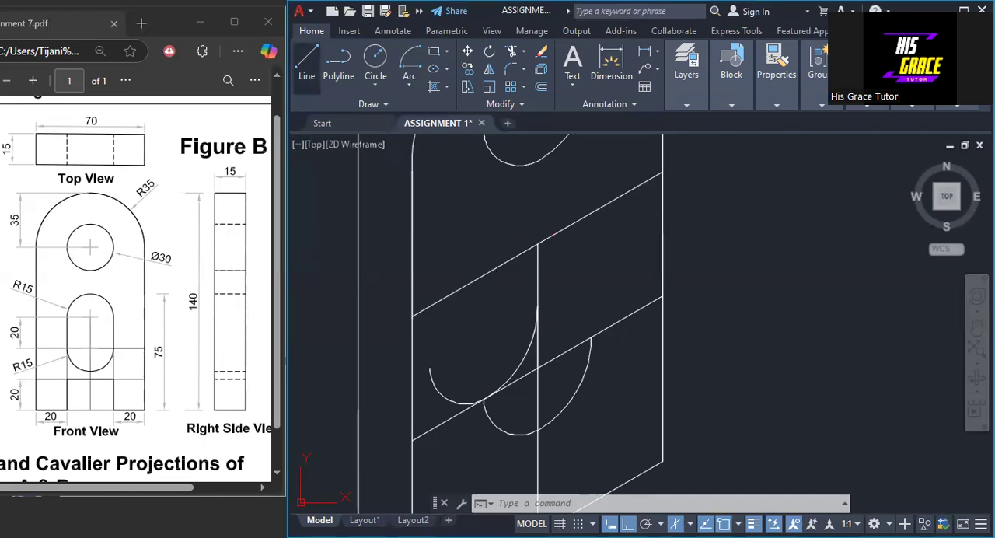
{"action": "left_click", "coordinate": [307, 62]}
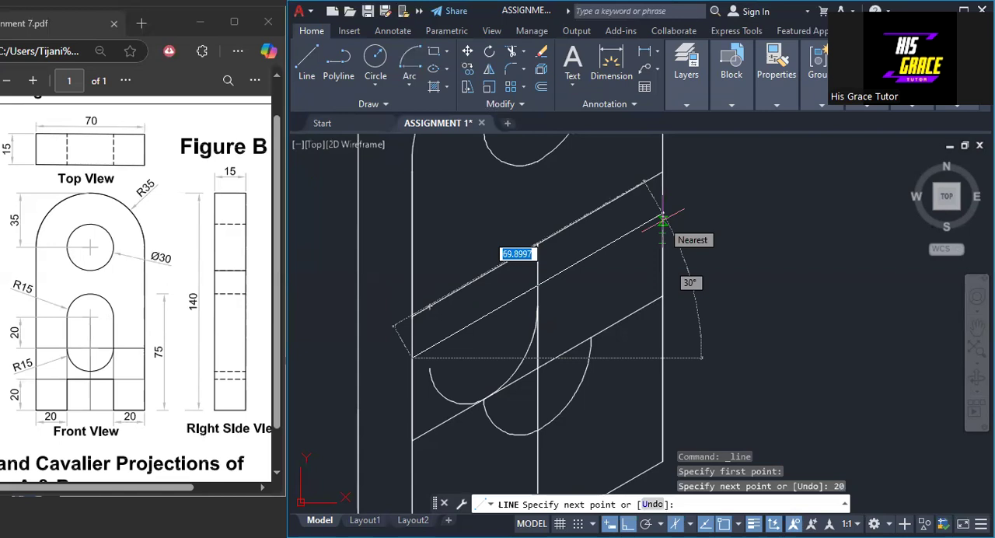
{"action": "type", "text": "70"}
{"action": "key", "text": "Return"}
{"action": "key", "text": "Return"}
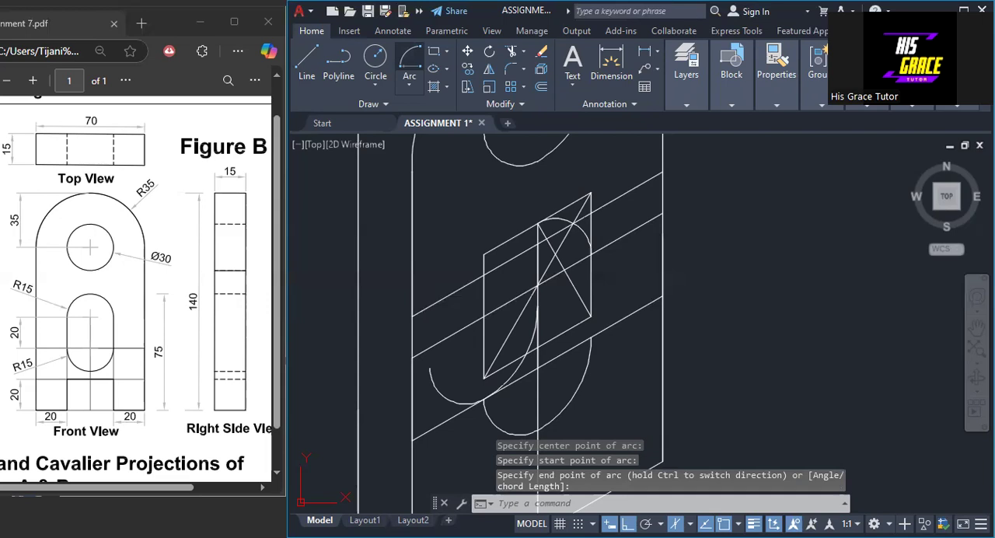
- Erase the construction square and diagonals around the slot's upper arcs, along with the three slanted lines across the front face
{"action": "left_click", "coordinate": [593, 281]}
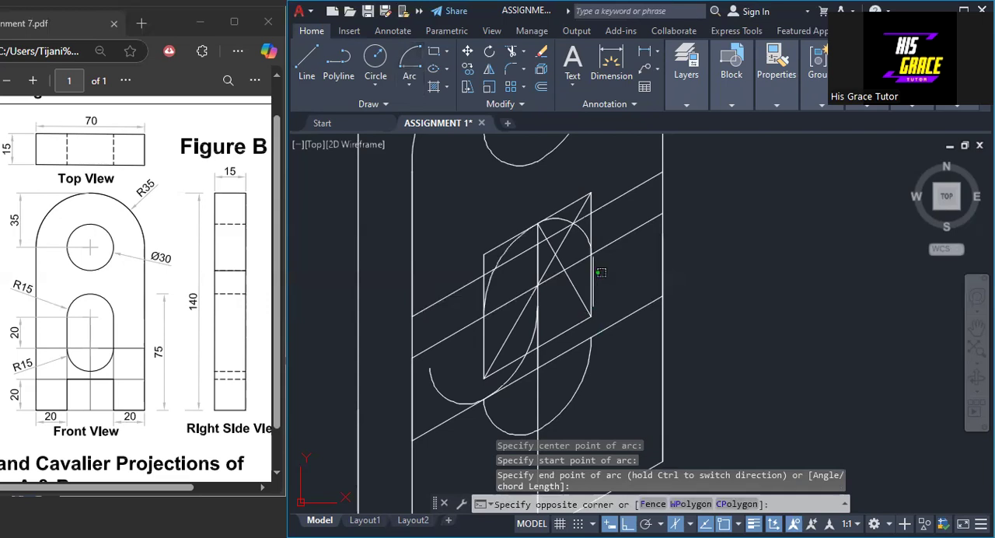
{"action": "left_click_drag", "start_coordinate": [600, 272], "coordinate": [561, 332]}
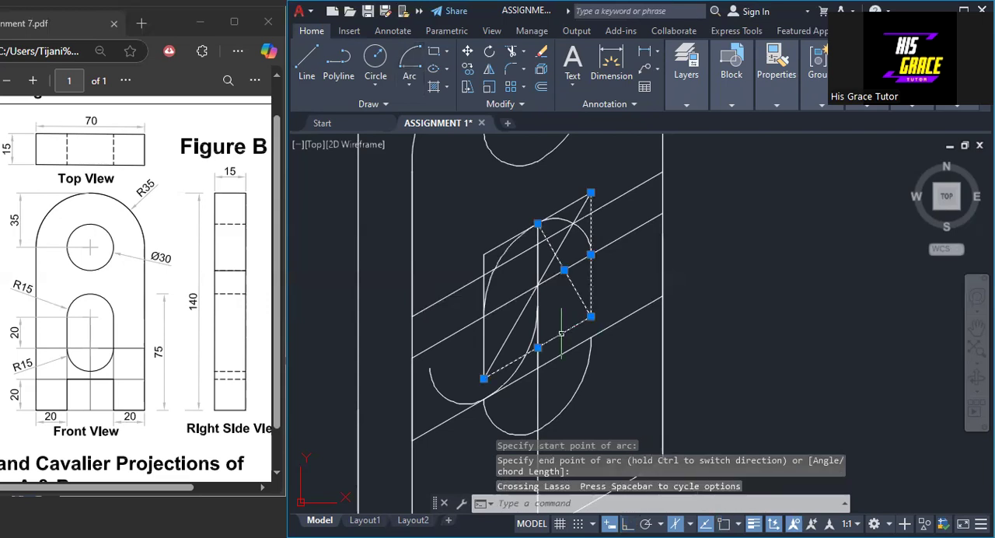
{"action": "left_click", "coordinate": [583, 205]}
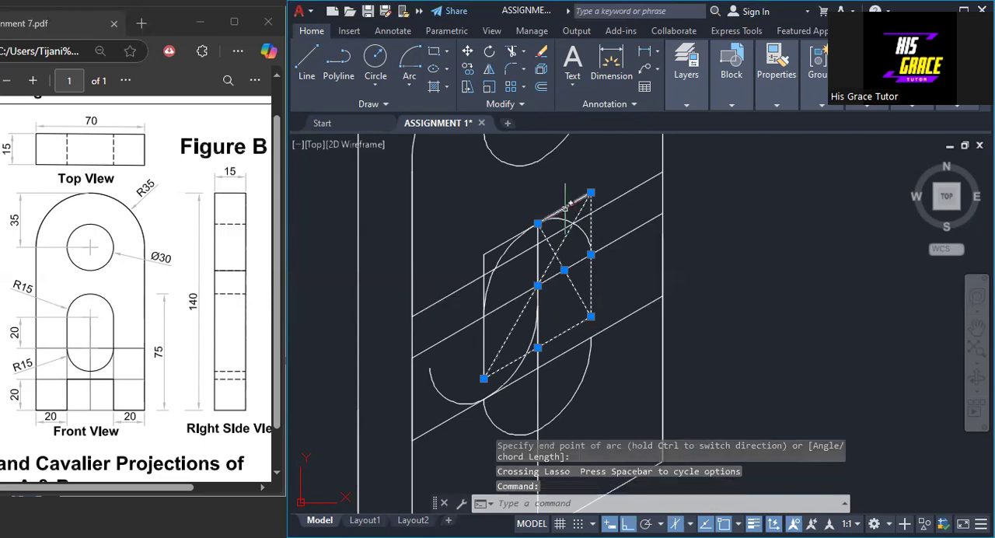
{"action": "left_click", "coordinate": [564, 205]}
{"action": "left_click", "coordinate": [510, 239]}
{"action": "left_click", "coordinate": [484, 266]}
{"action": "left_click", "coordinate": [465, 286]}
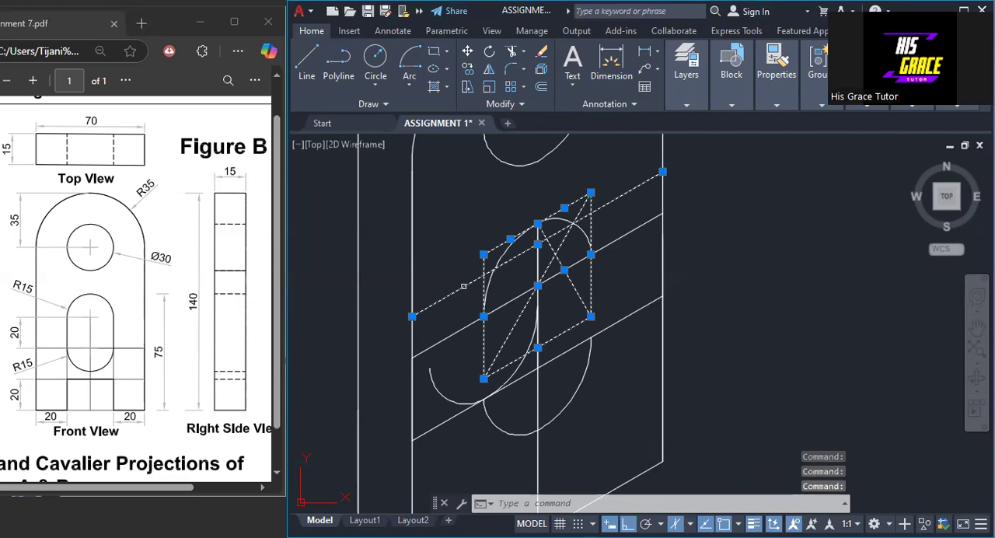
{"action": "left_click", "coordinate": [461, 331]}
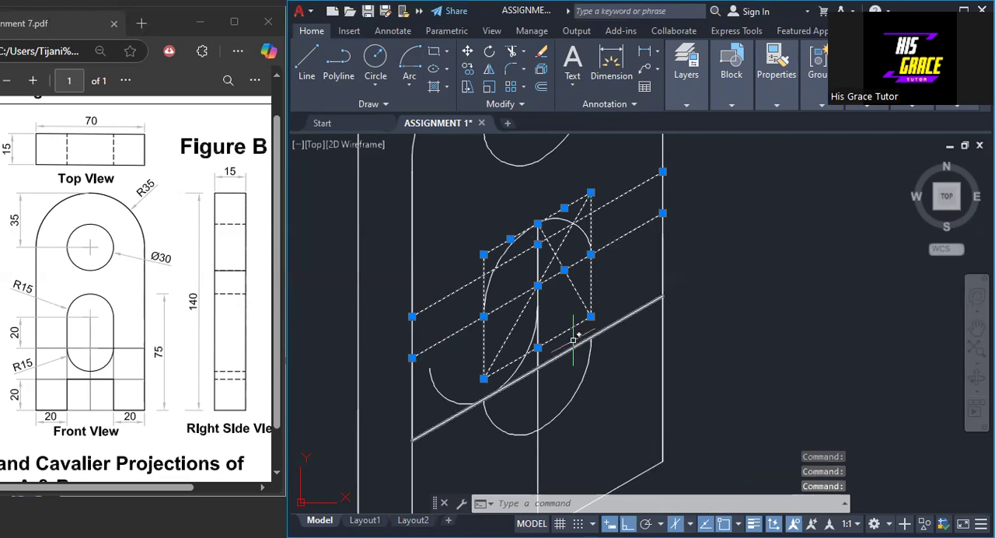
{"action": "left_click", "coordinate": [573, 346]}
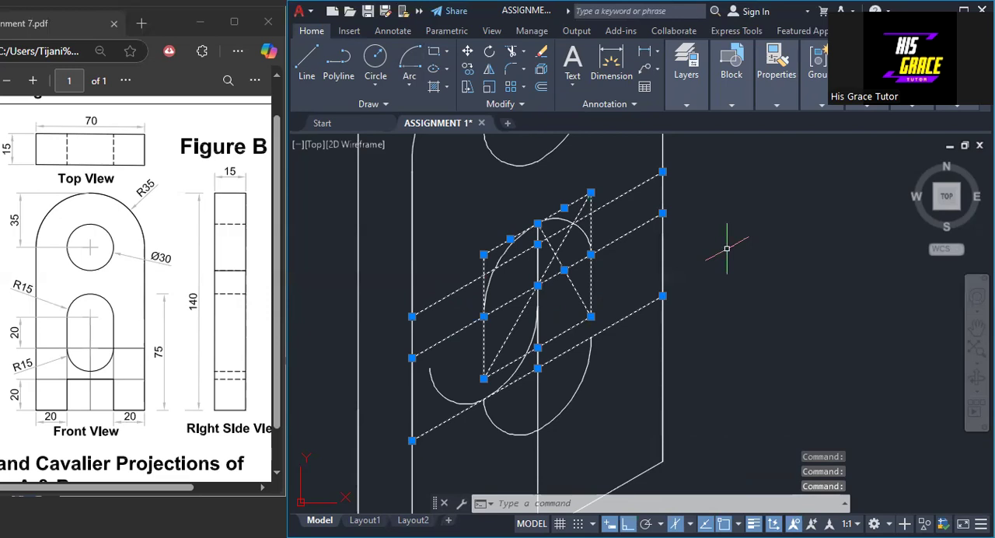
{"action": "key", "text": "Delete"}
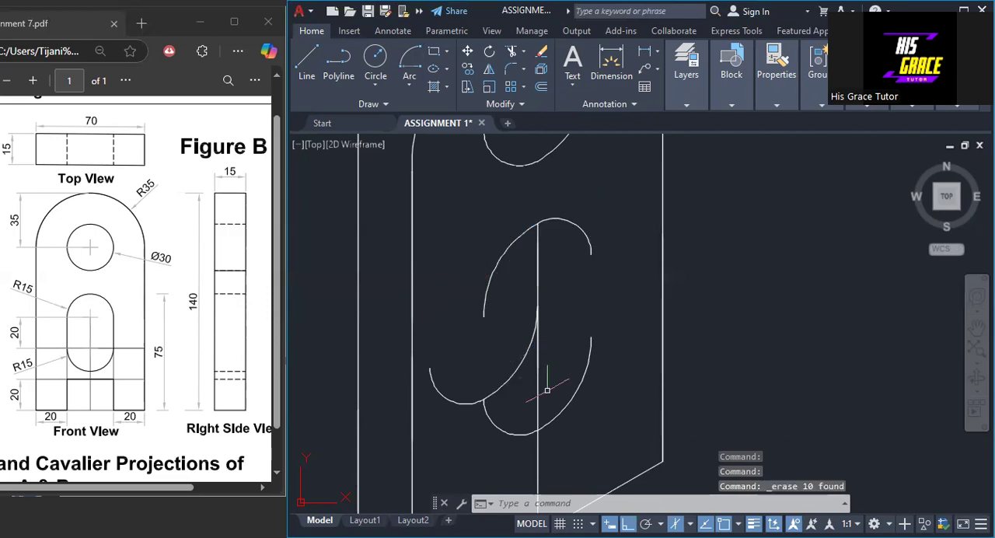
- Erase the long vertical helper line and the two short vertical lines left across the slot
{"action": "mouse_move", "coordinate": [537, 382]}
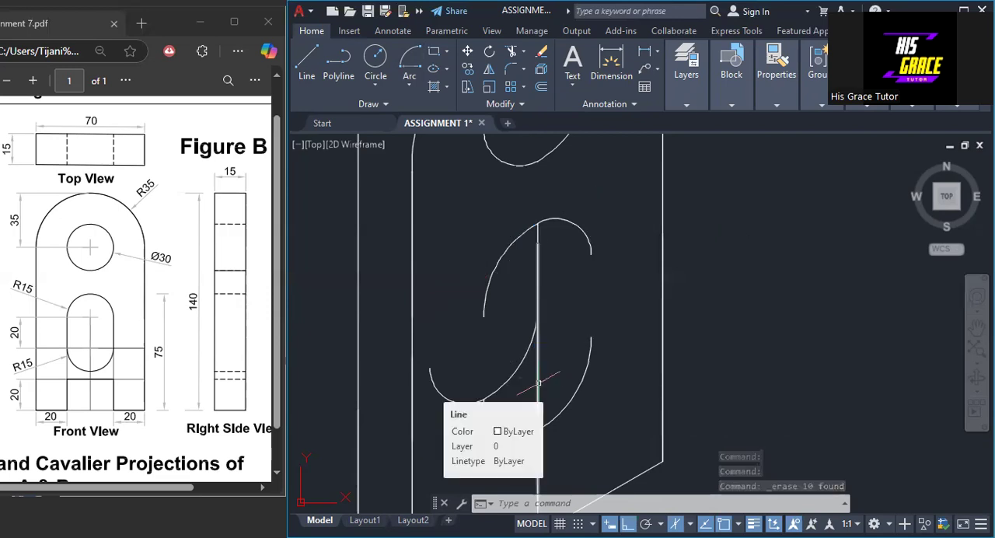
{"action": "left_click", "coordinate": [538, 383]}
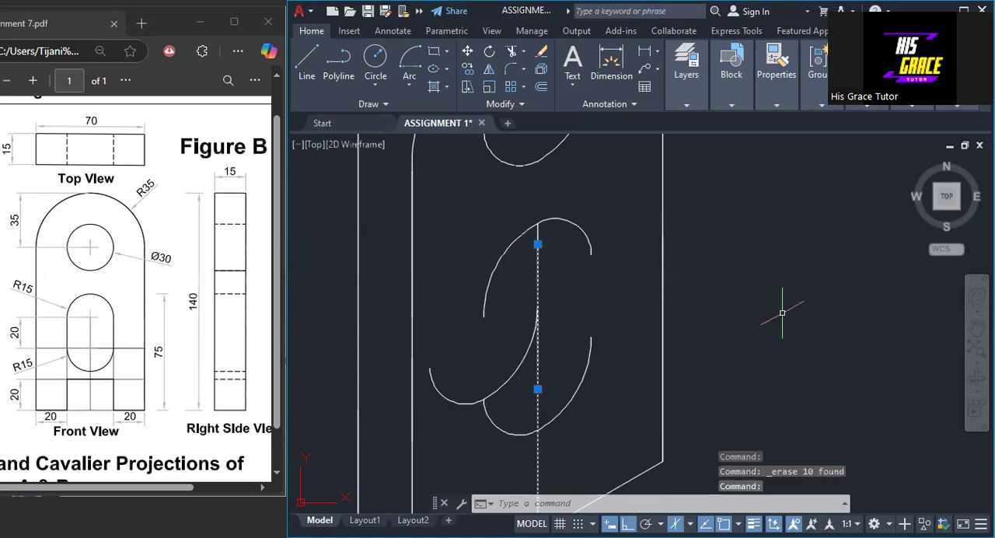
{"action": "right_click", "coordinate": [816, 257]}
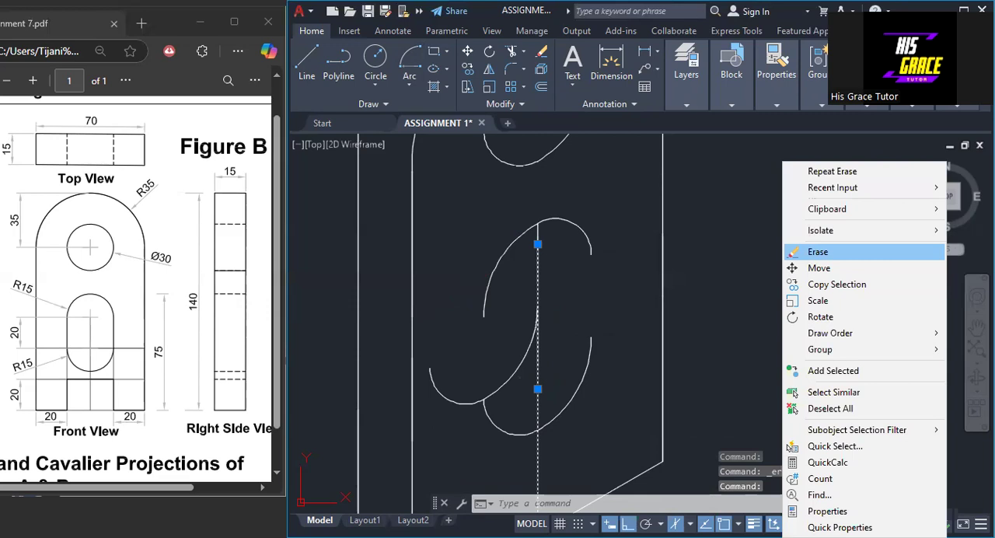
{"action": "left_click", "coordinate": [817, 251]}
{"action": "left_click", "coordinate": [537, 259]}
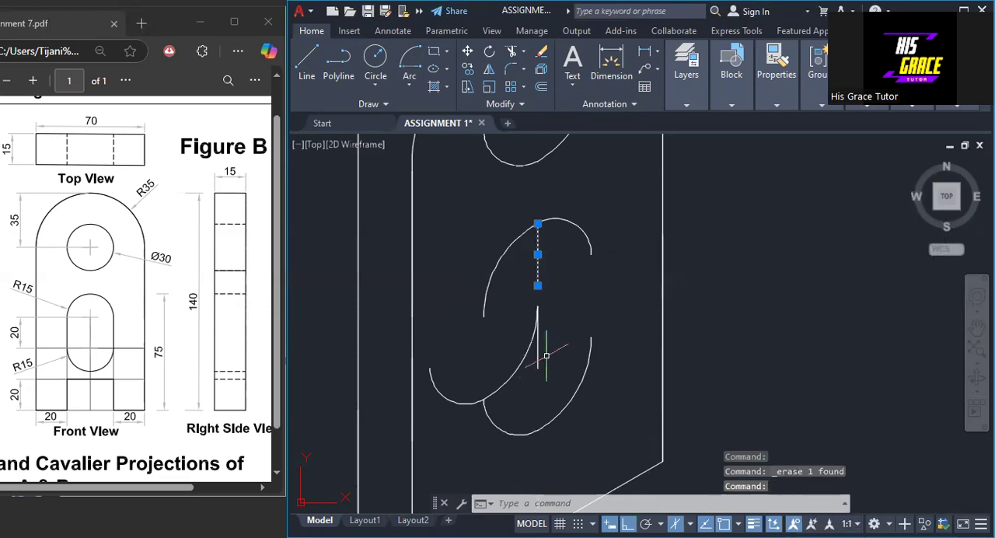
{"action": "left_click", "coordinate": [538, 340]}
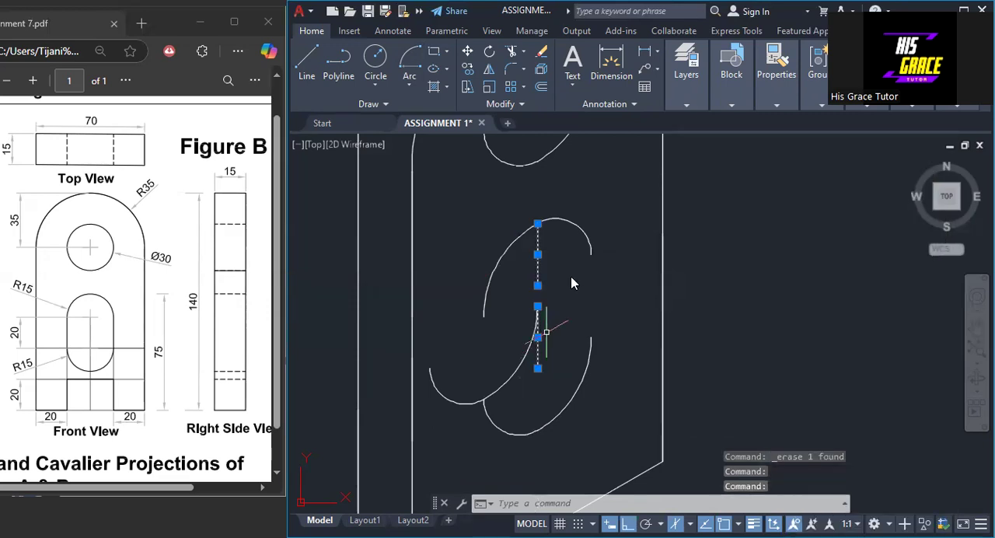
{"action": "right_click", "coordinate": [547, 274]}
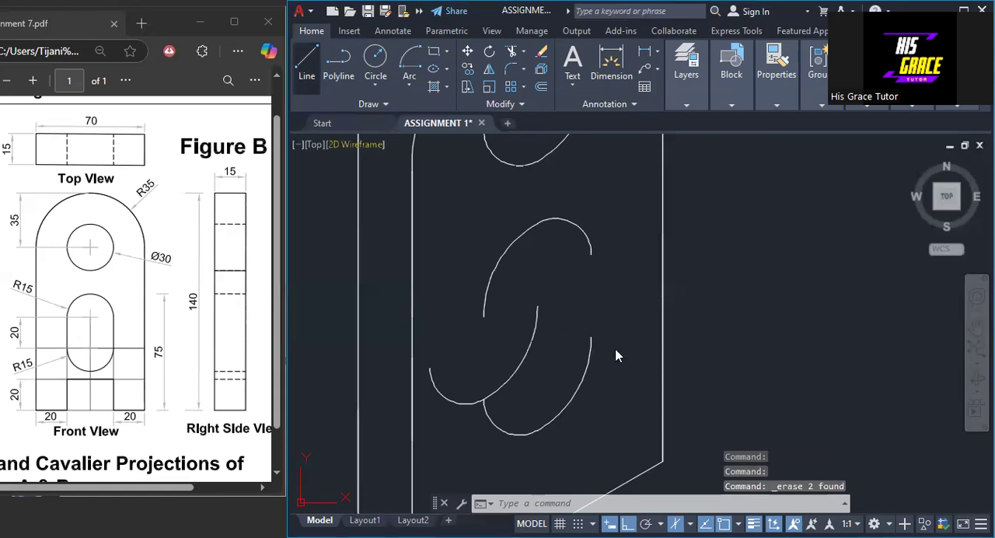
- Join the ends of the slot's upper and lower arcs with vertical lines and trim the back arc outside the slot opening
{"action": "left_click", "coordinate": [591, 255]}
{"action": "left_click", "coordinate": [591, 337]}
{"action": "right_click", "coordinate": [589, 340]}
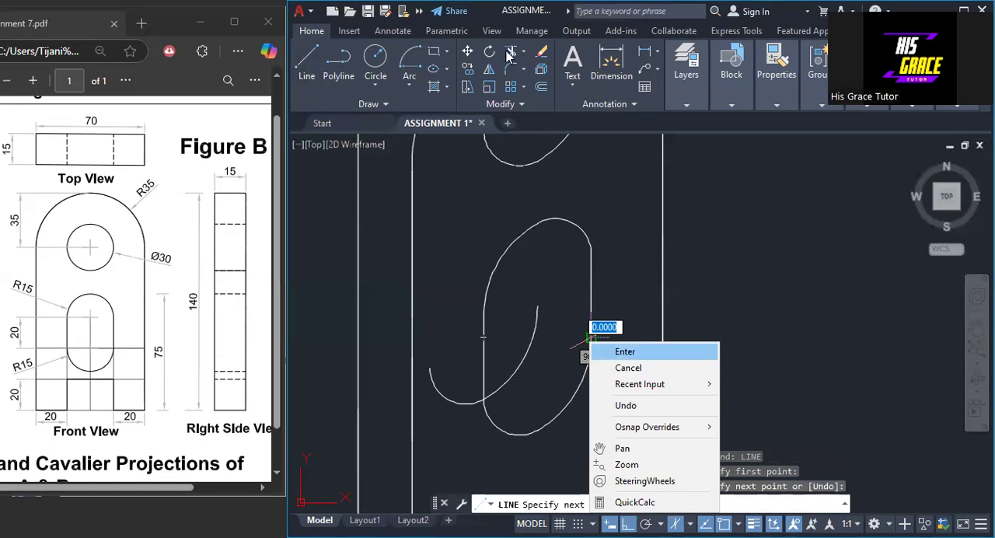
{"action": "key", "text": "Return"}
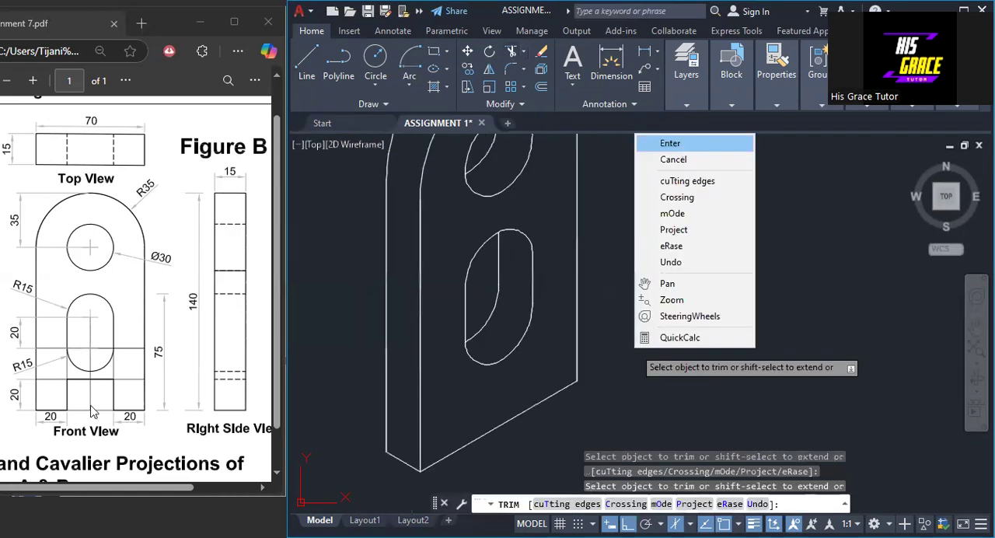
{"action": "left_click", "coordinate": [661, 141]}
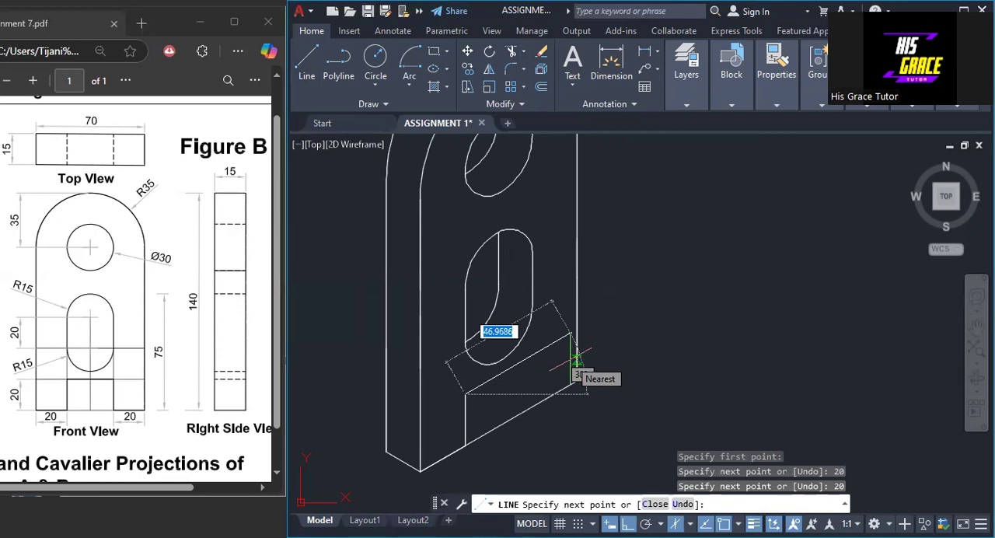
- Continue the bottom notch's outline 30 parallel to the bottom edge and 20 down to that edge
{"action": "type", "text": "30"}
{"action": "key", "text": "Return"}
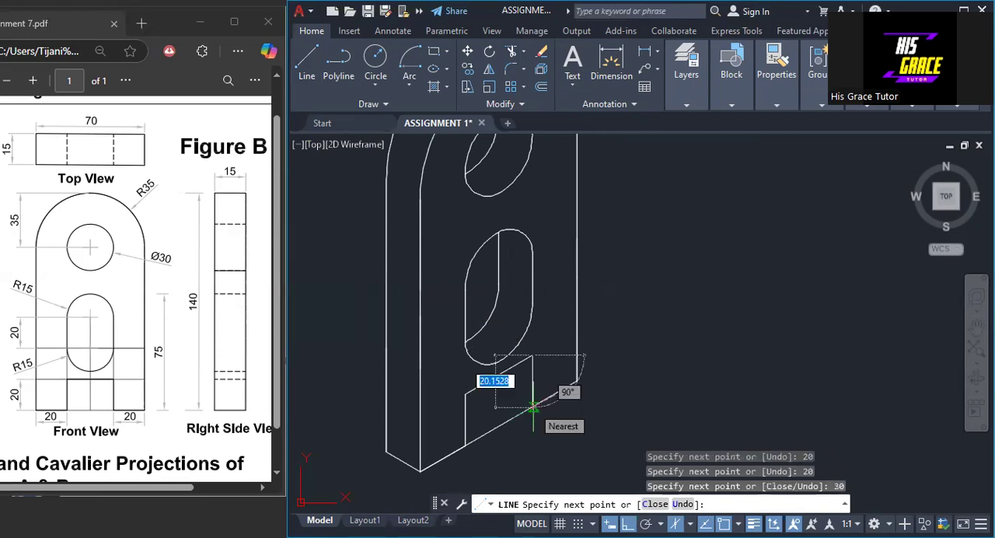
{"action": "type", "text": "20"}
{"action": "key", "text": "Return"}
{"action": "key", "text": "Return"}
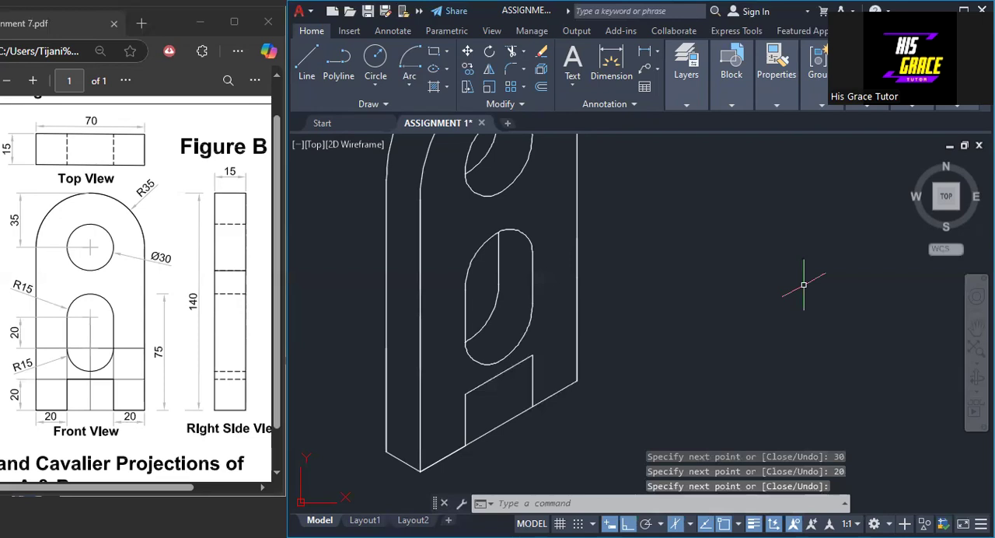
- From the notch's lower right corner, draw its inner edges 15 back in the left isoplane and up to its top edge, and trim the bottom edge across the opening
{"action": "key", "text": "Return"}
{"action": "left_click", "coordinate": [533, 407]}
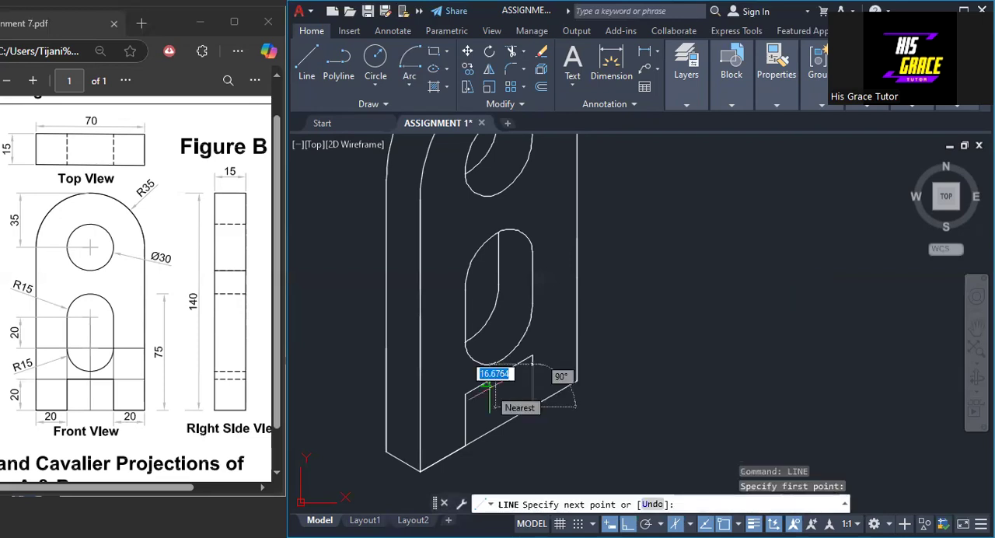
{"action": "left_click", "coordinate": [660, 523]}
{"action": "left_click", "coordinate": [653, 454]}
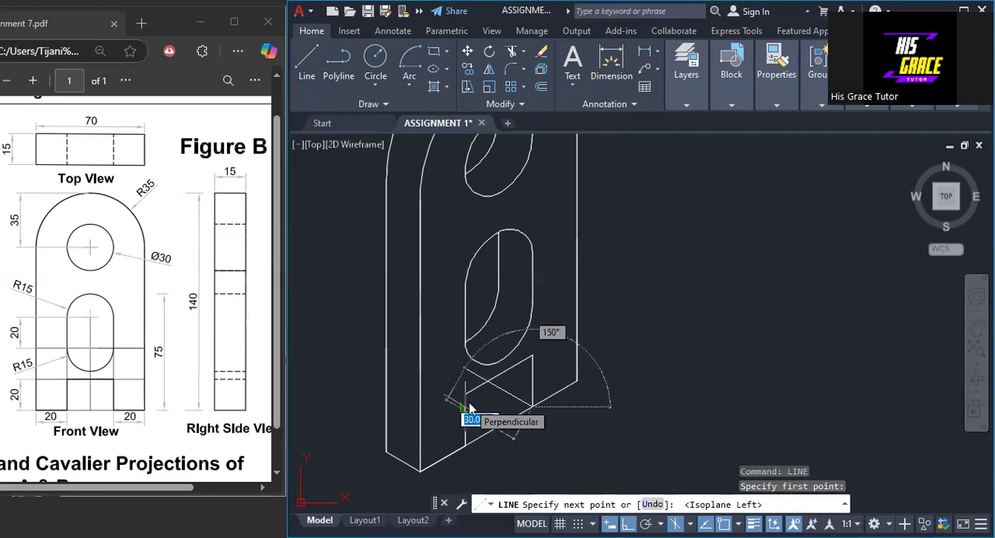
{"action": "type", "text": "15"}
{"action": "key", "text": "Return"}
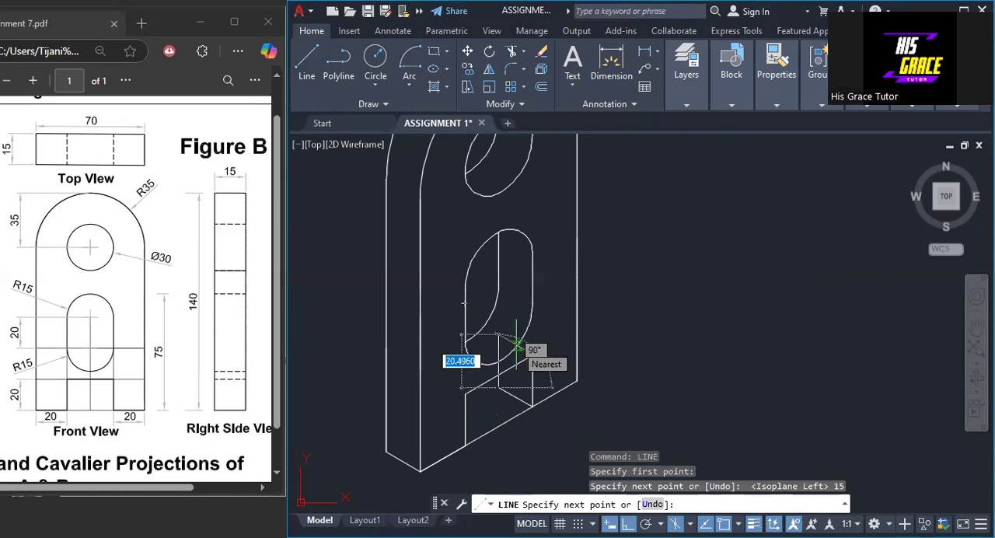
{"action": "left_click", "coordinate": [498, 375]}
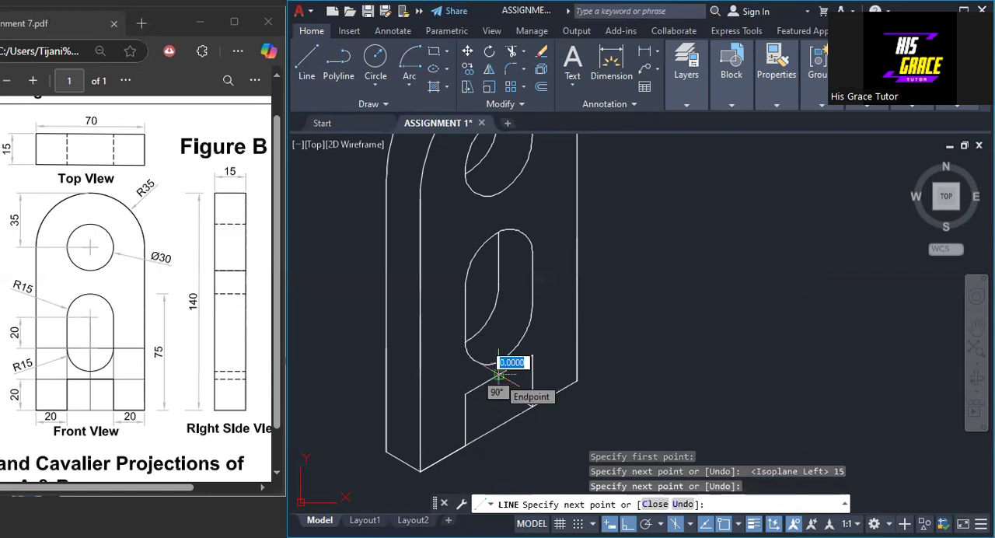
{"action": "key", "text": "Escape"}
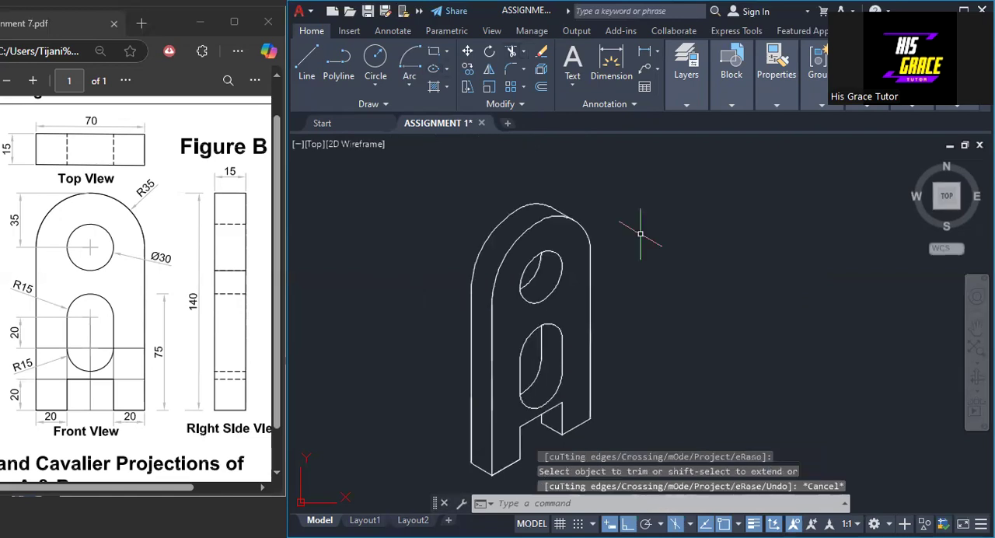
- Select the lines and arcs of the isometric bracket and set their lineweight to 0.30 mm
{"action": "mouse_move", "coordinate": [626, 198]}
{"action": "left_mouse_down"}
{"action": "mouse_move", "coordinate": [395, 362]}
{"action": "mouse_move", "coordinate": [418, 394]}
{"action": "left_mouse_up"}
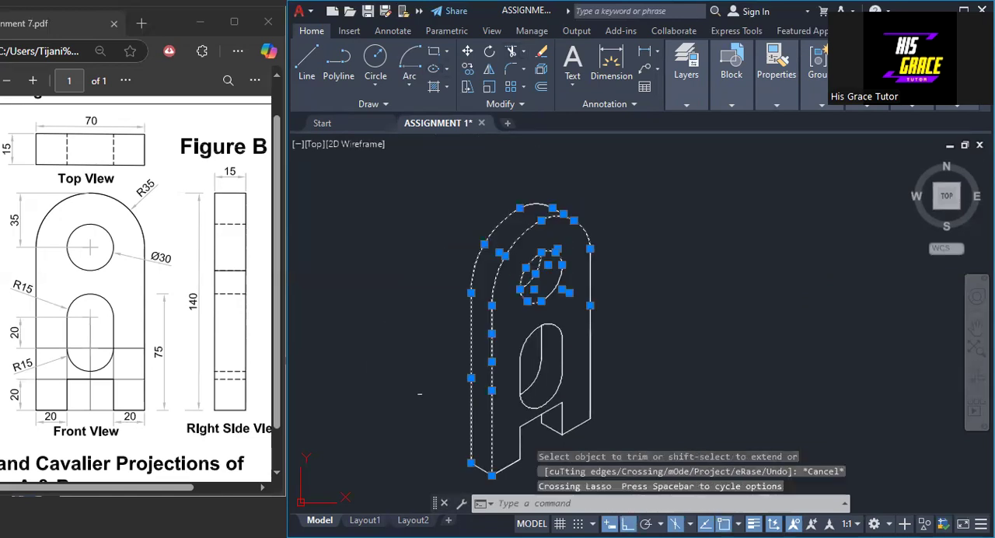
{"action": "mouse_move", "coordinate": [579, 172]}
{"action": "left_mouse_down"}
{"action": "mouse_move", "coordinate": [474, 231]}
{"action": "mouse_move", "coordinate": [544, 435]}
{"action": "mouse_move", "coordinate": [560, 426]}
{"action": "mouse_move", "coordinate": [527, 463]}
{"action": "left_mouse_up"}
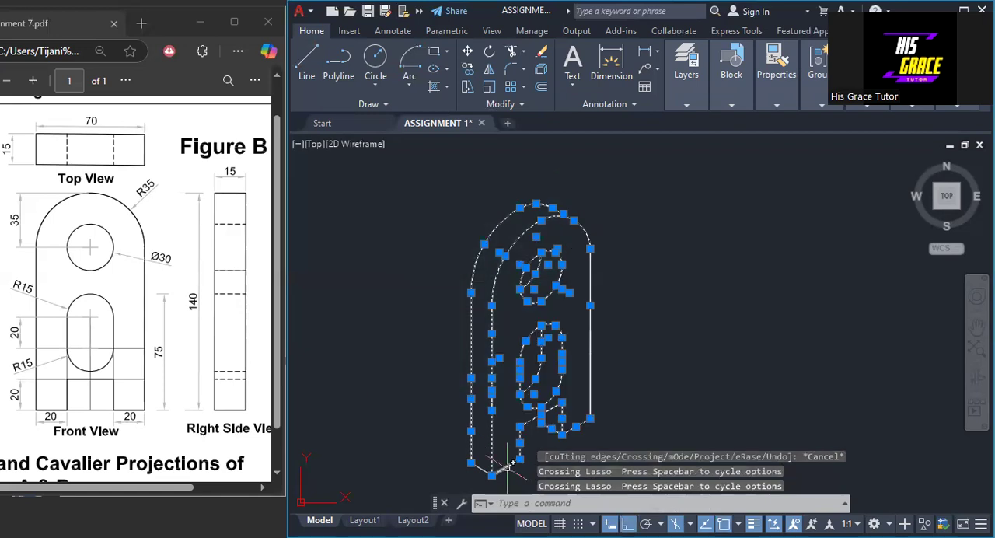
{"action": "left_click", "coordinate": [590, 386]}
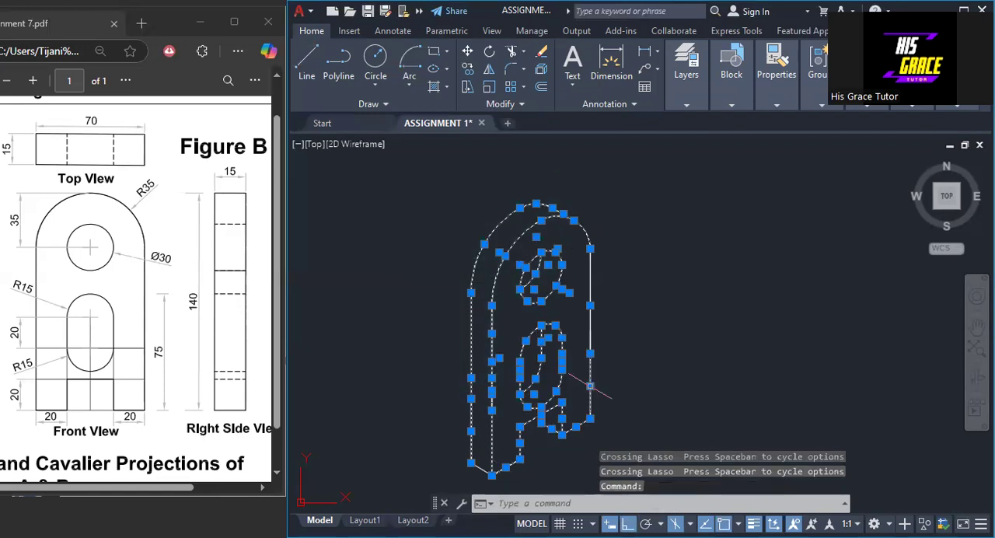
{"action": "left_click", "coordinate": [589, 325]}
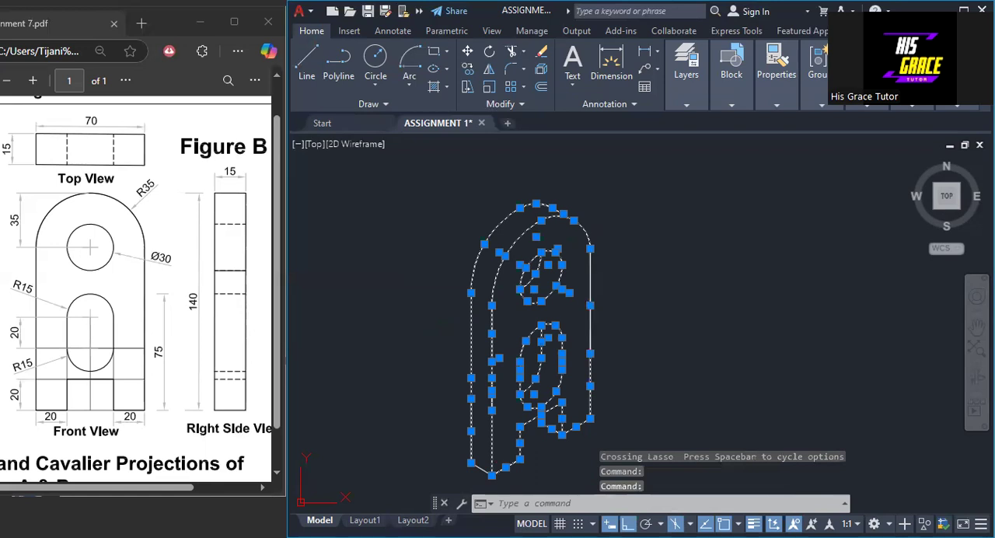
{"action": "left_click", "coordinate": [773, 107]}
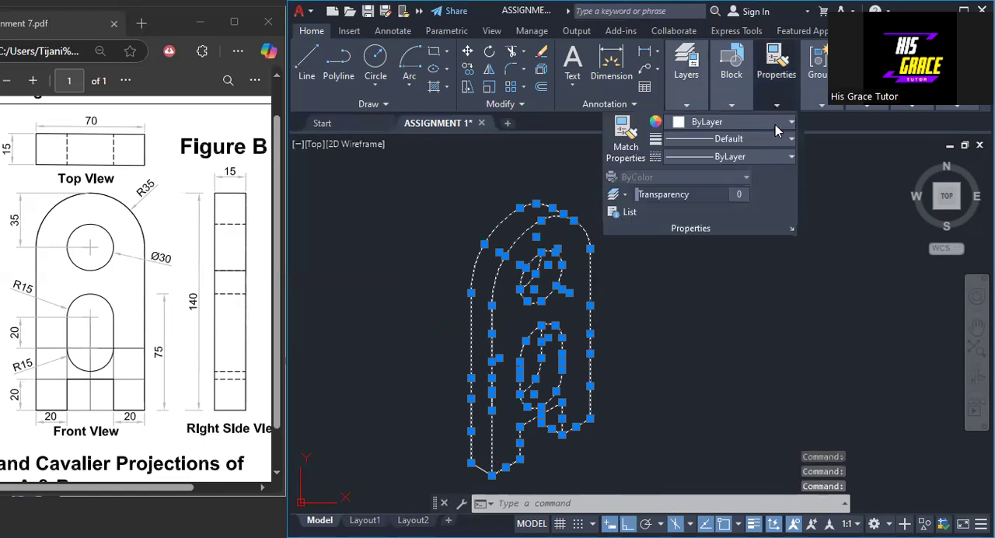
{"action": "left_click", "coordinate": [769, 139]}
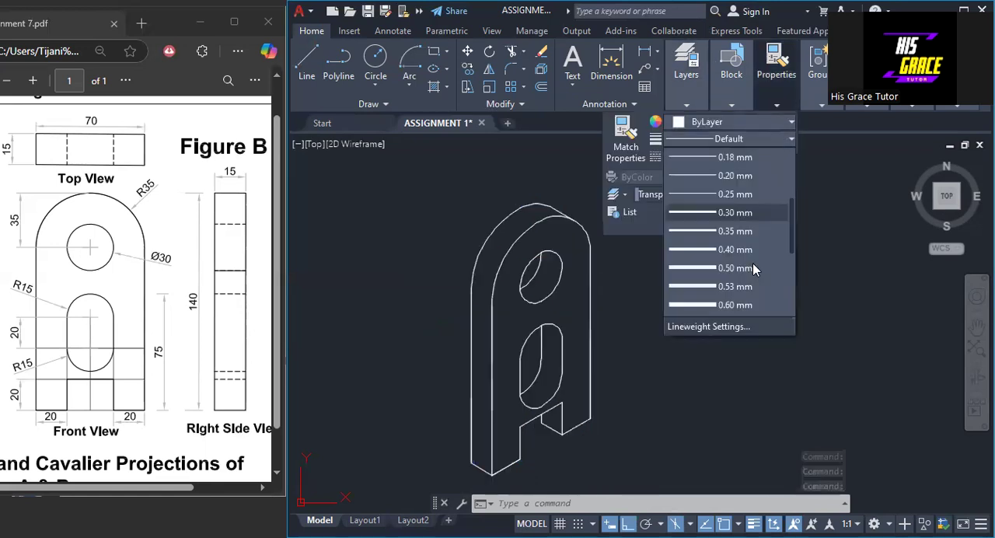
{"action": "left_click", "coordinate": [707, 213]}
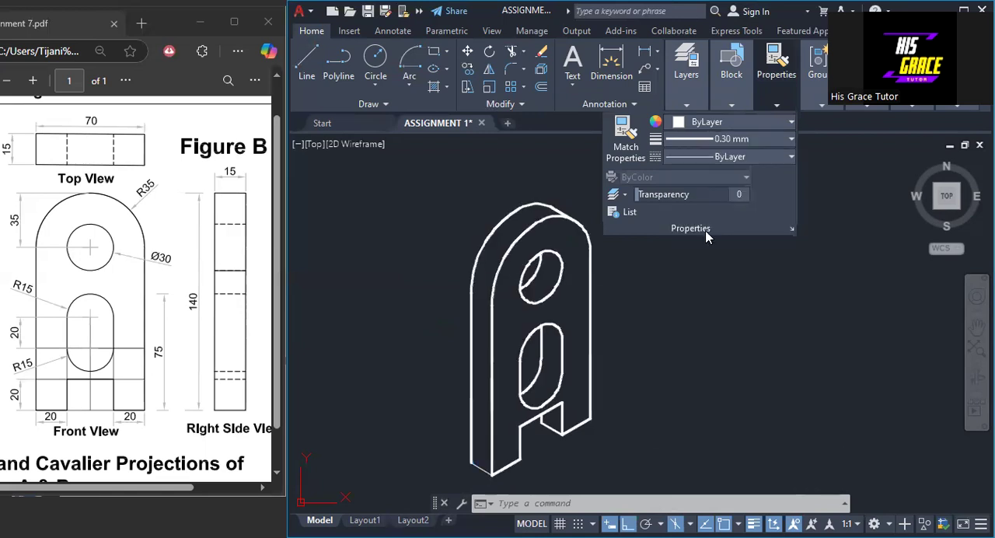
{"action": "key", "text": "Escape"}
{"action": "middle_click_drag", "start_coordinate": [648, 362], "coordinate": [618, 333]}
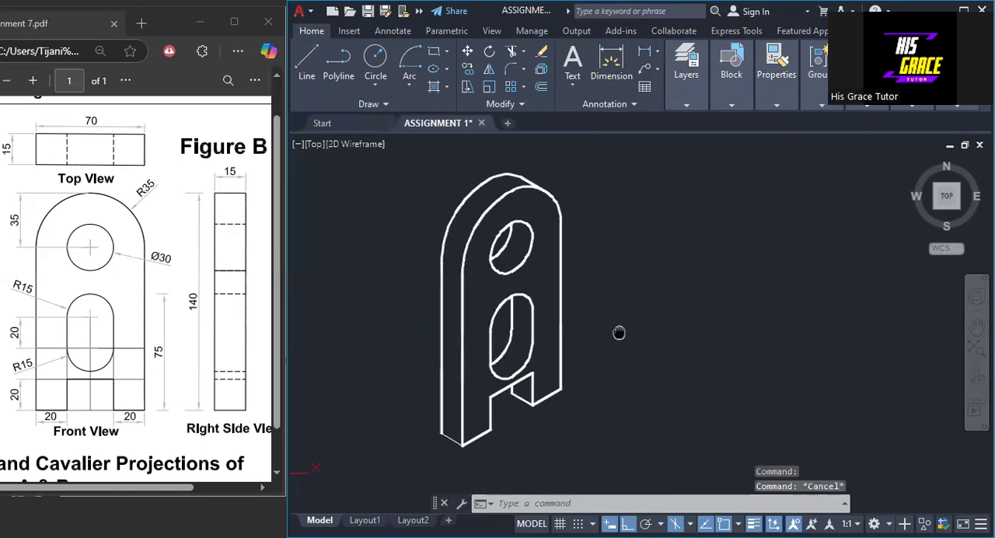